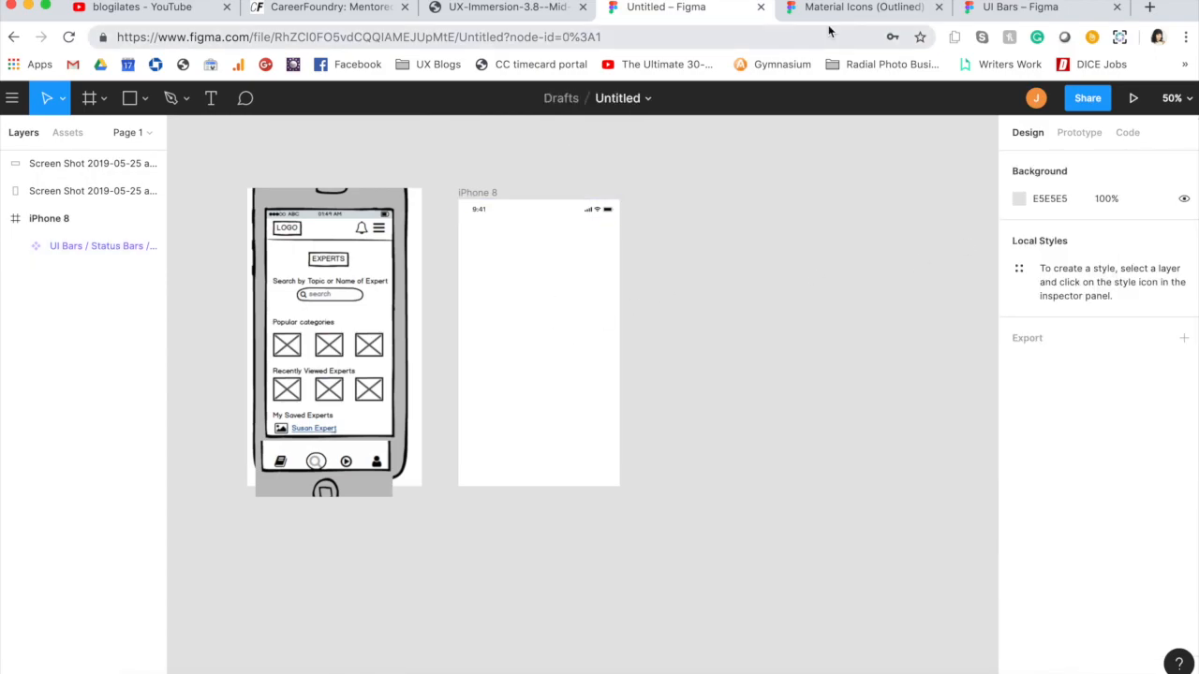
Step: Copy the plain search icon from the Action set of the Material Icons (Outlined) file into the iPhone 8 frame
click(849, 11)
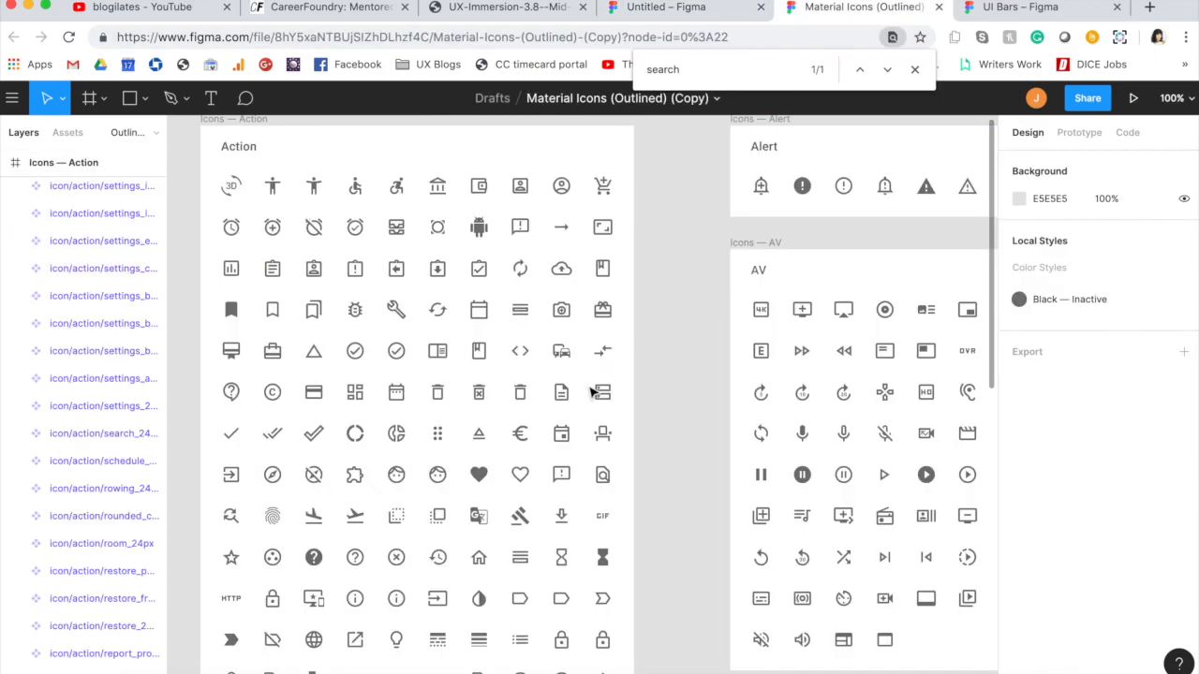
scroll(591, 392, down, 5)
scroll(592, 392, down, 5)
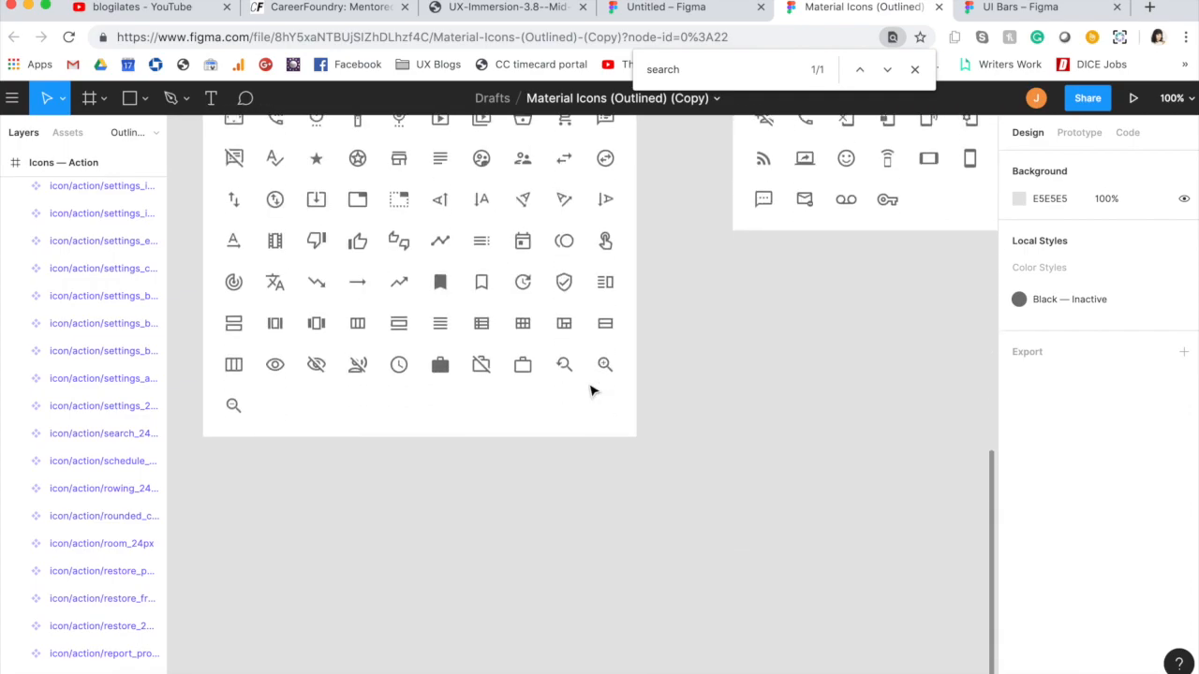
scroll(562, 271, up, 3)
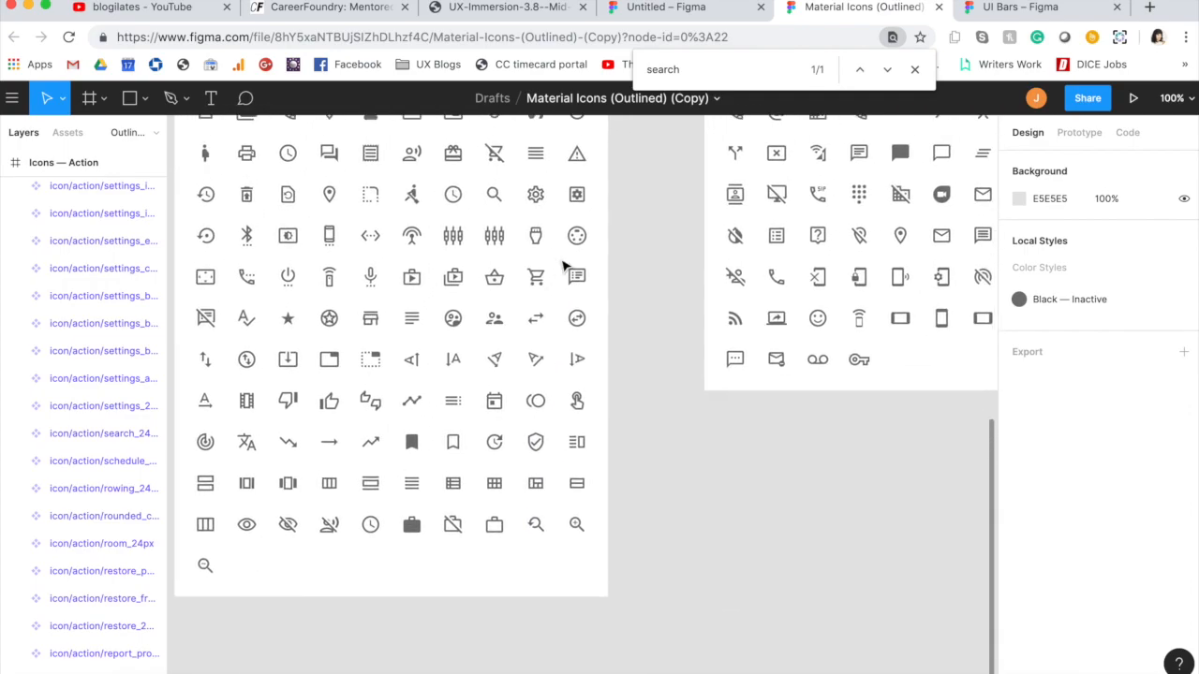
click(494, 195)
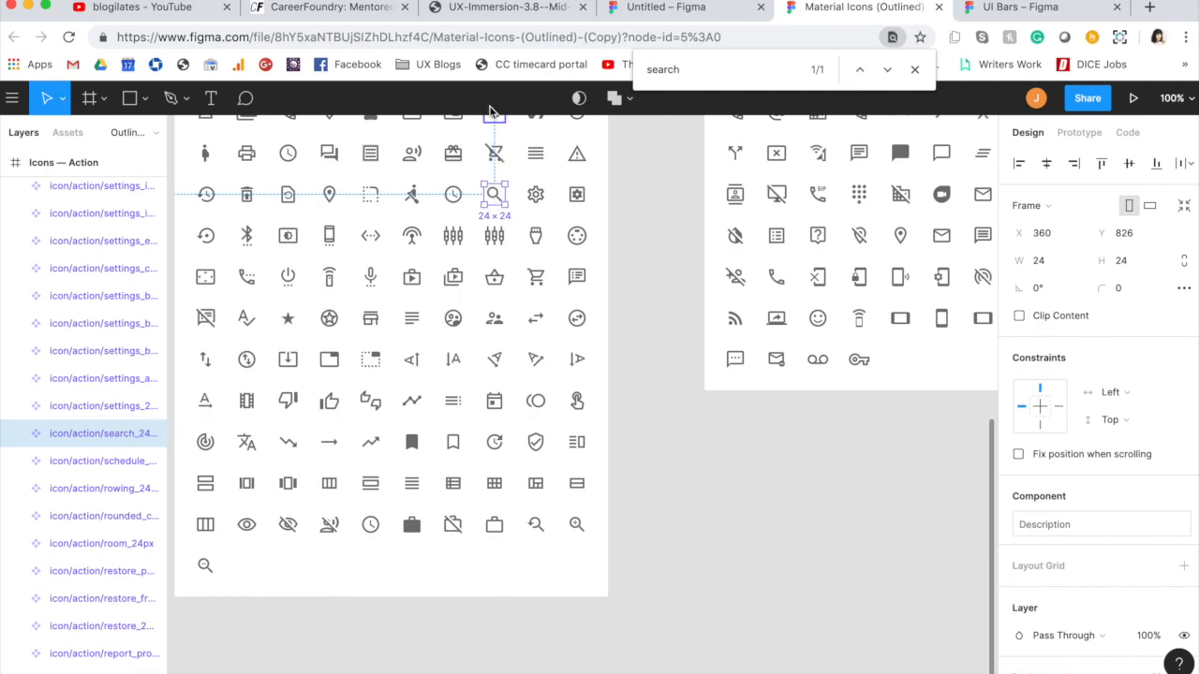
click(669, 10)
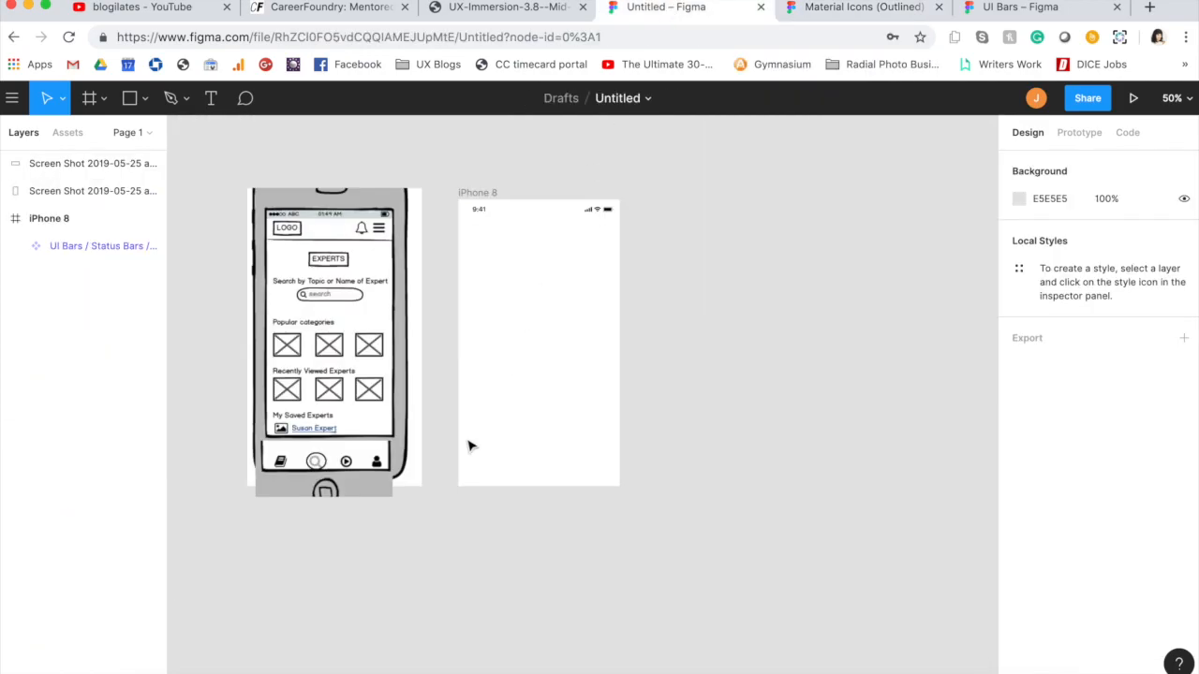
click(487, 192)
click(521, 368)
key(super+v)
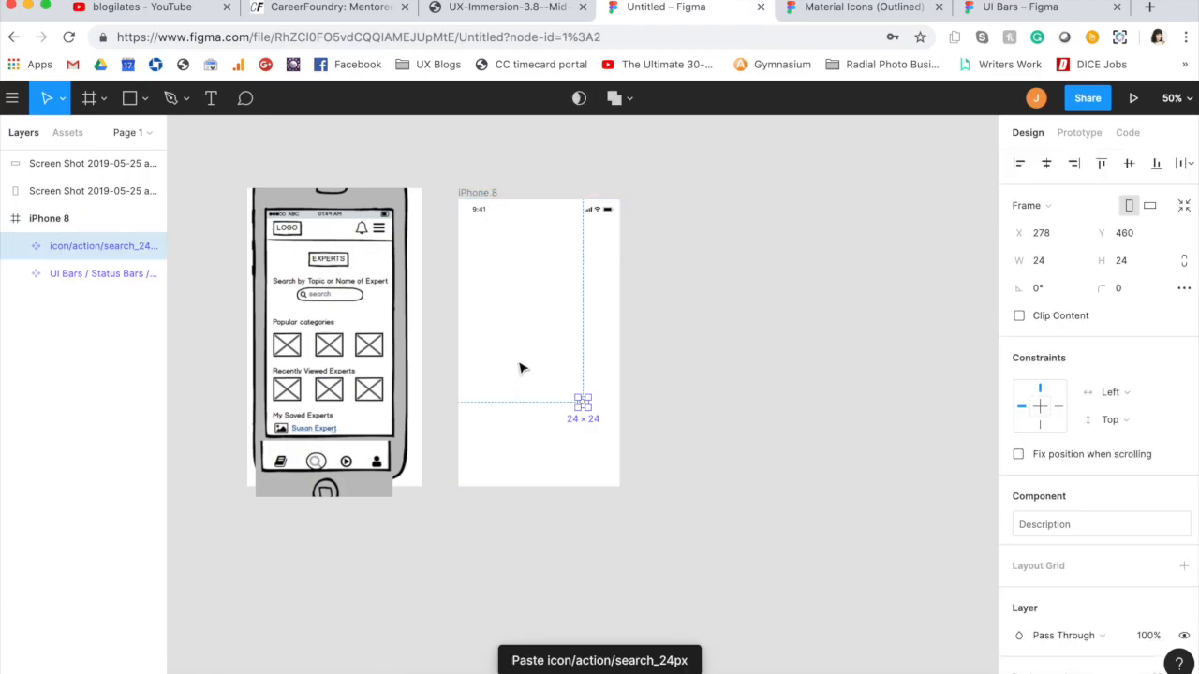
Step: Resize the search icon to 35 × 35 and place it near the iPhone 8 frame's lower edge, at about X 130, Y 606
click(1042, 260)
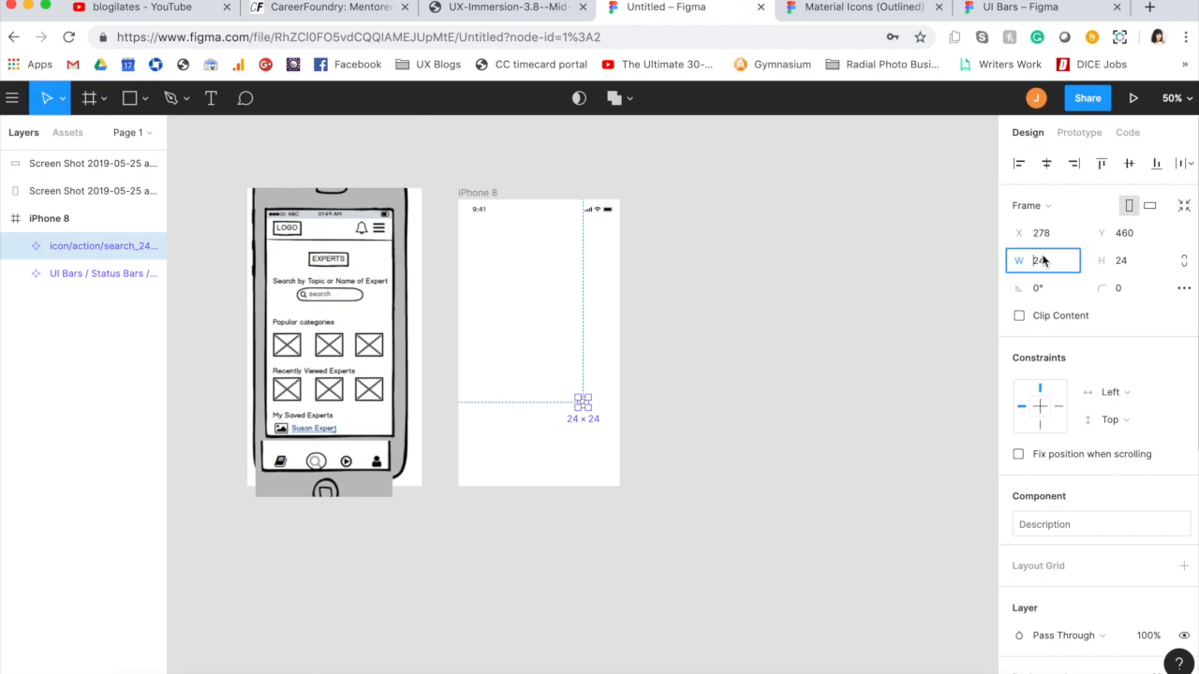
text(35)
key(Tab)
text(3)
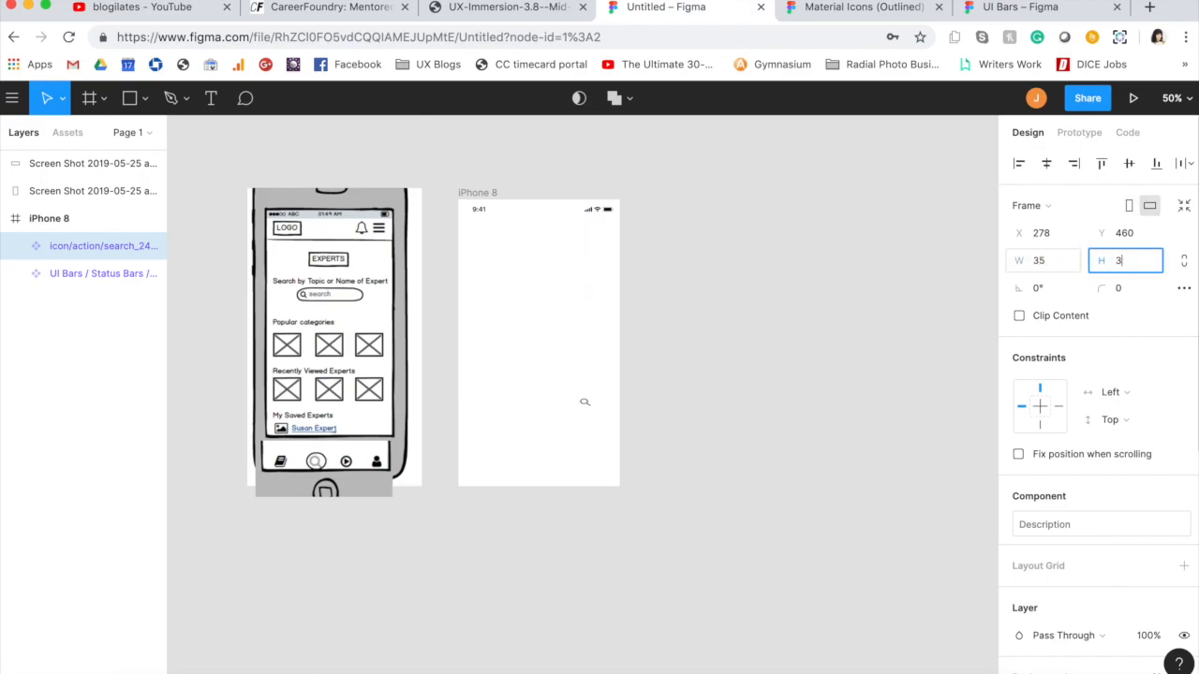
text(5)
key(Return)
click(530, 346)
drag(585, 405, 525, 467)
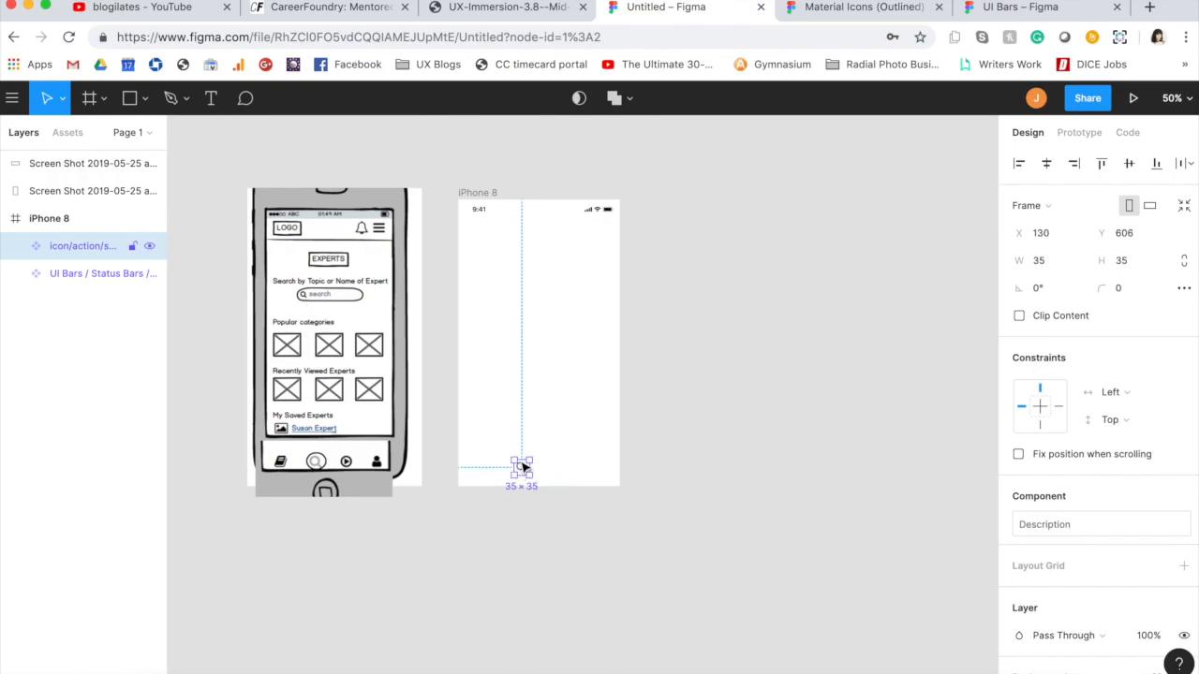
click(556, 407)
Step: Copy the open-book import_contacts icon from the Communication set of the Material Icons file into the iPhone 8 frame
click(801, 5)
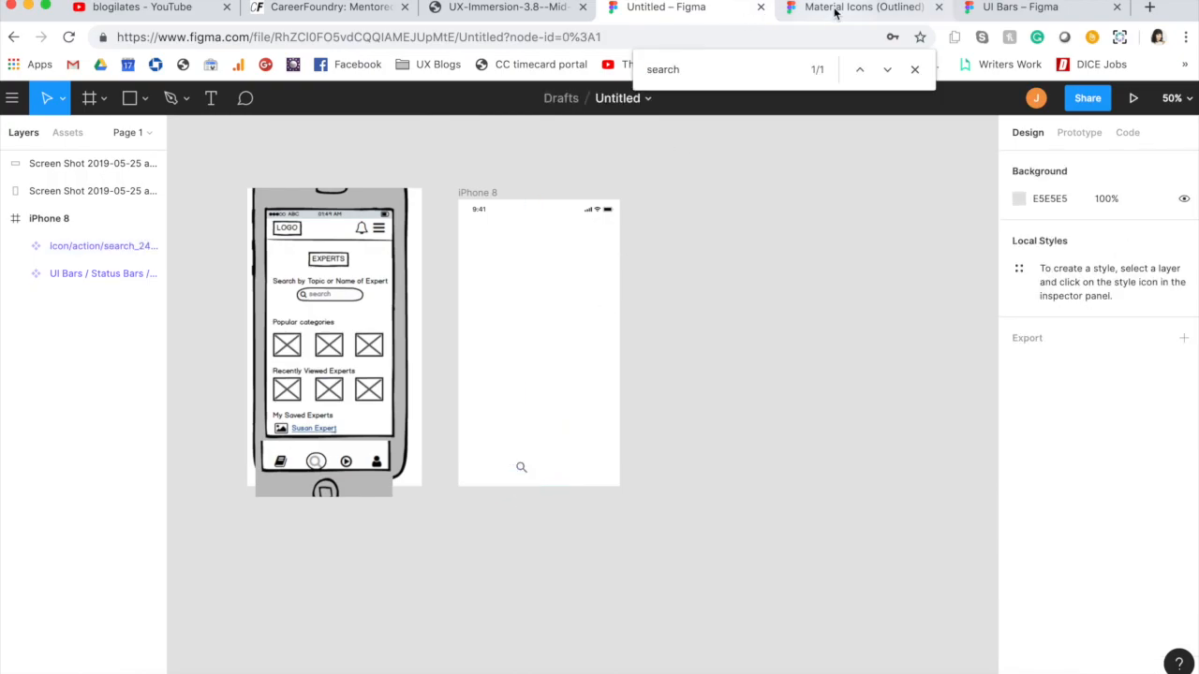
scroll(820, 253, right, 5)
scroll(824, 260, right, 2)
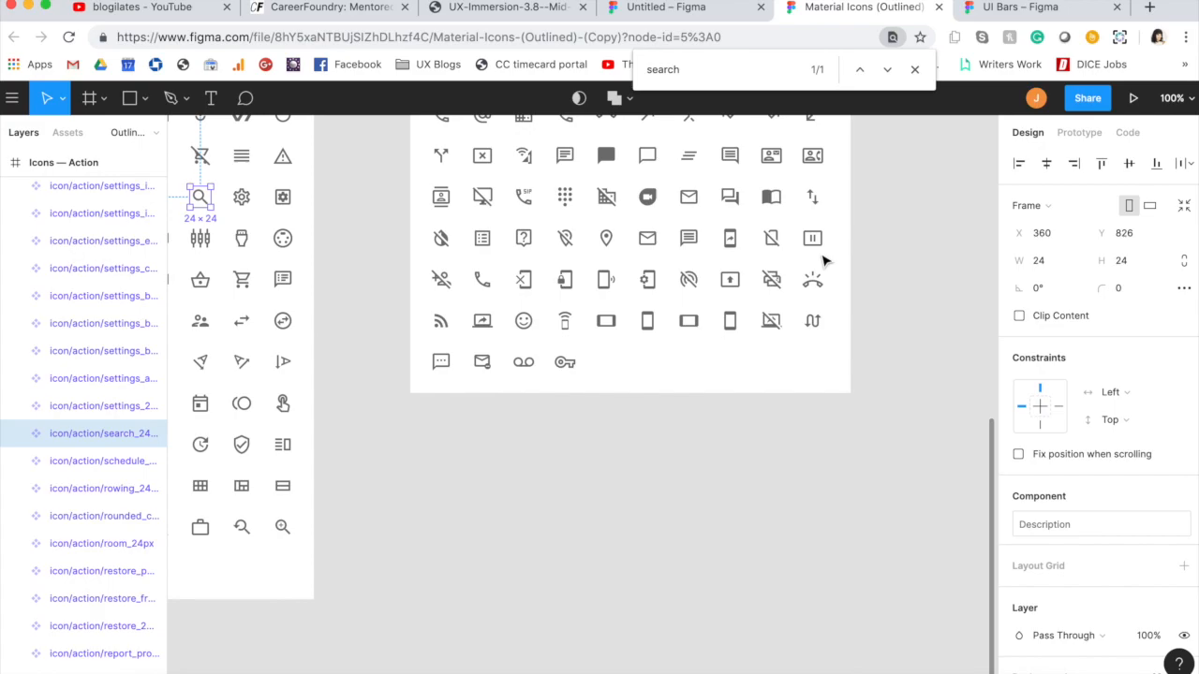
scroll(825, 260, up, 4)
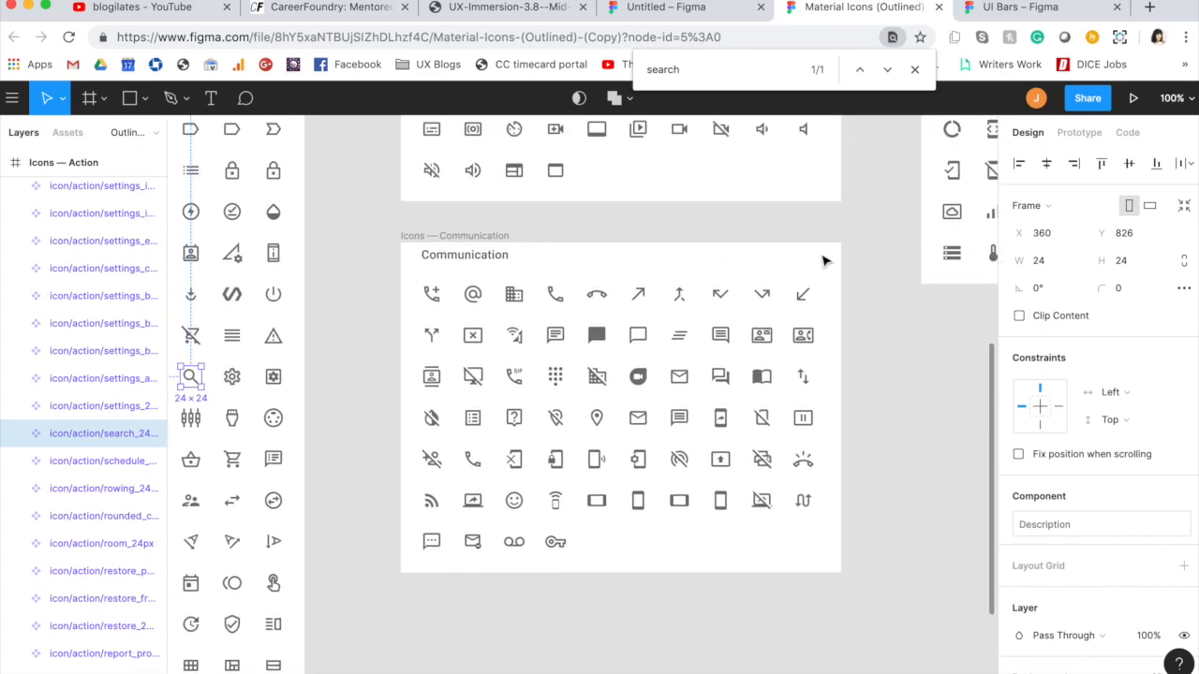
click(761, 376)
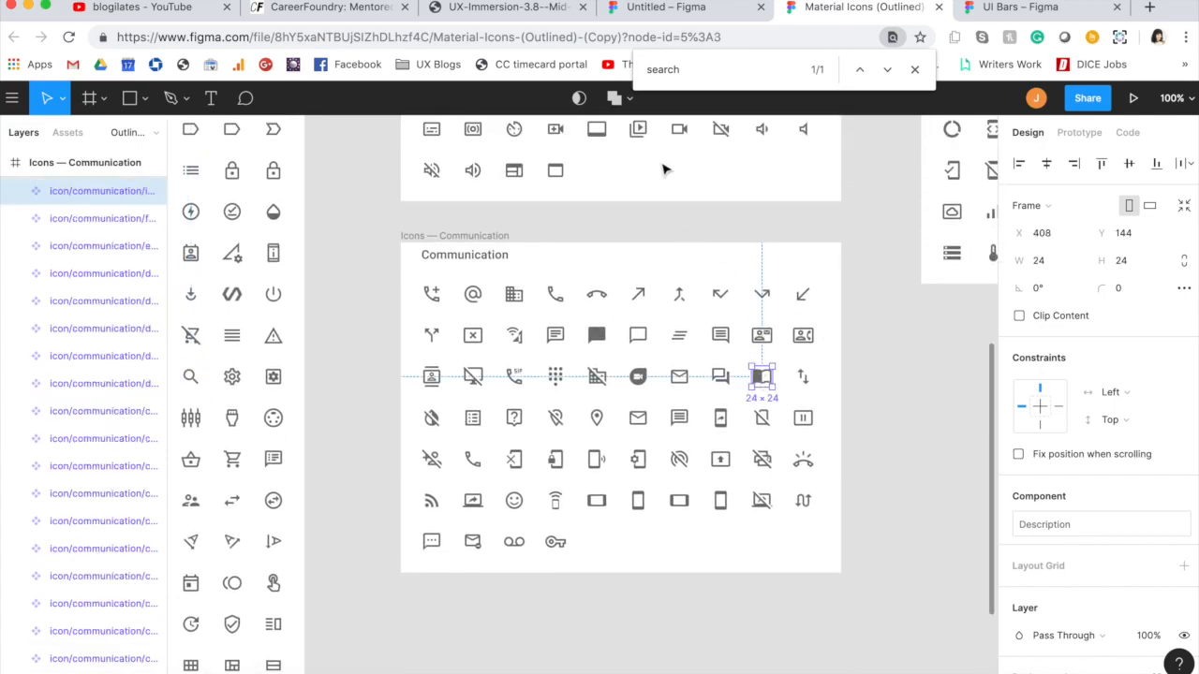
click(671, 6)
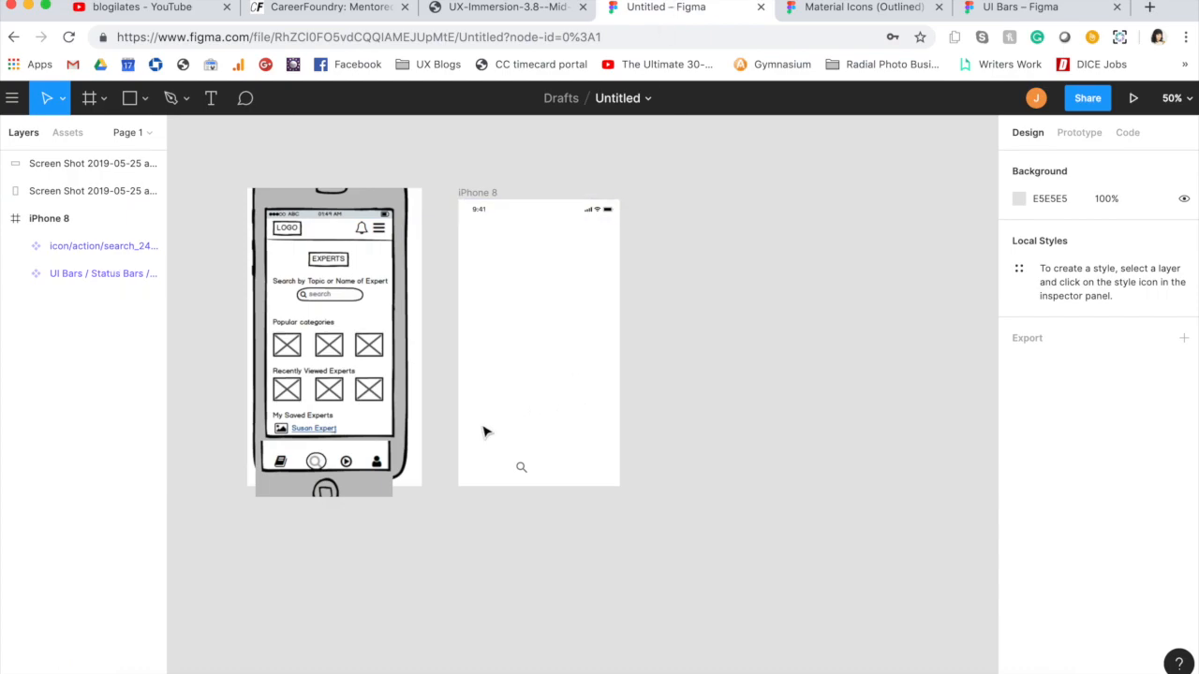
click(520, 467)
click(506, 419)
key(ctrl+v)
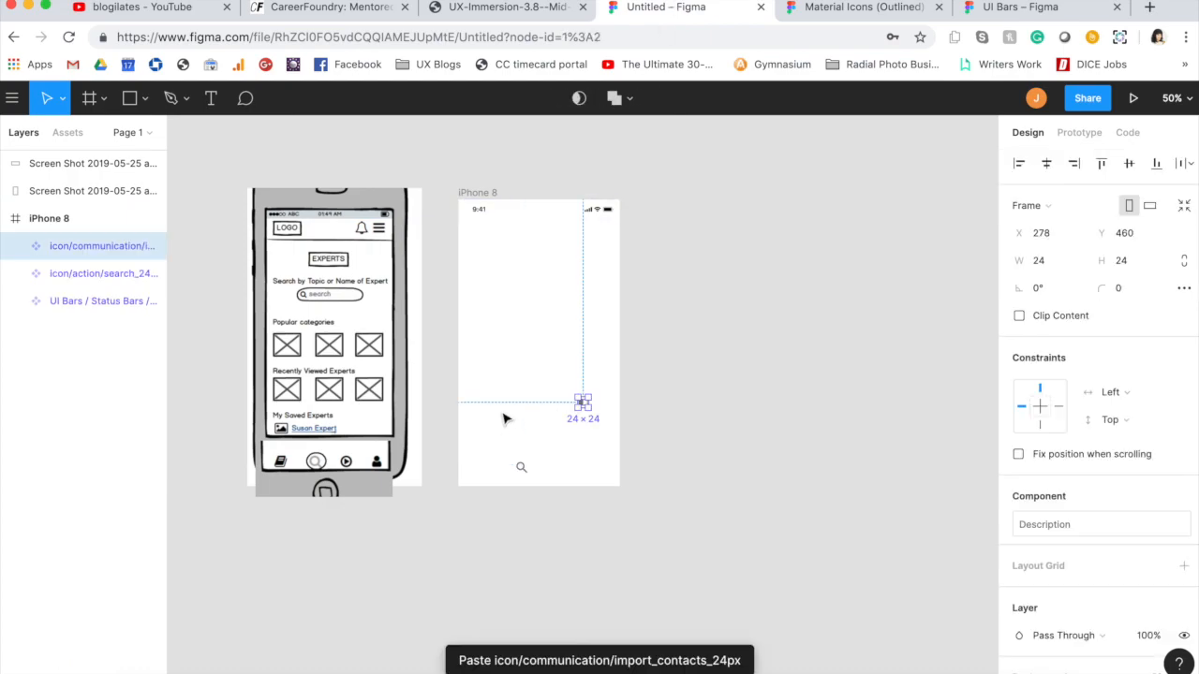
Step: Resize the open-book icon to 35 × 35 and place it to the left of the search icon
click(1040, 262)
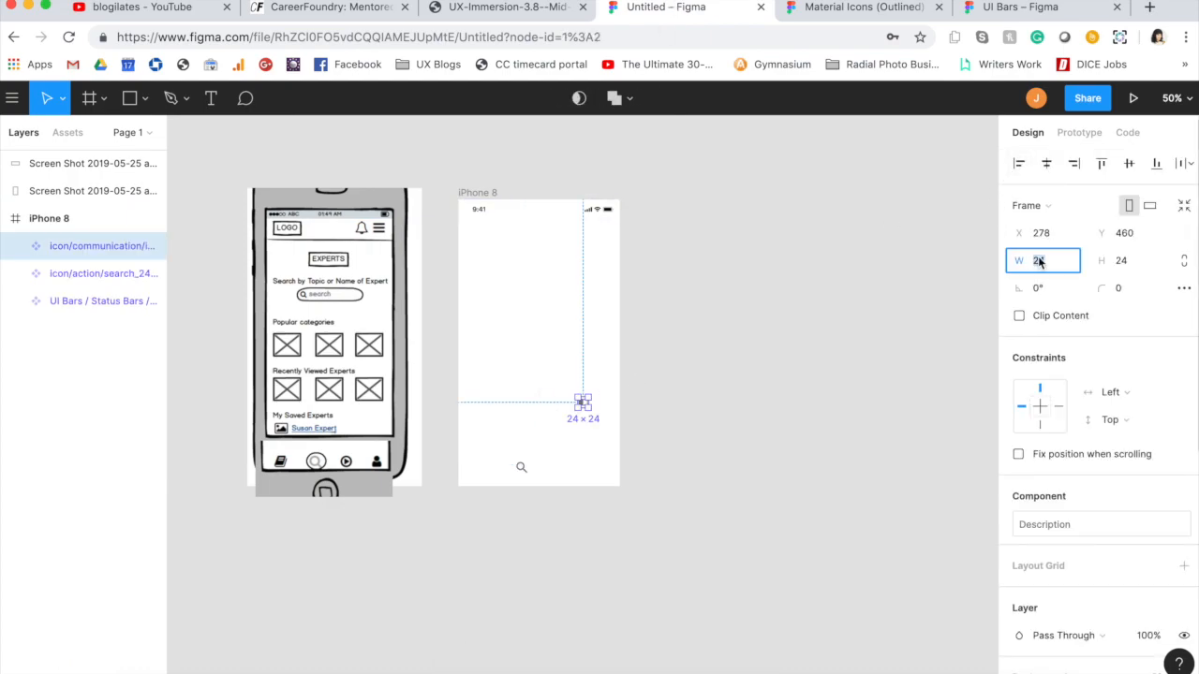
text(35)
key(Tab)
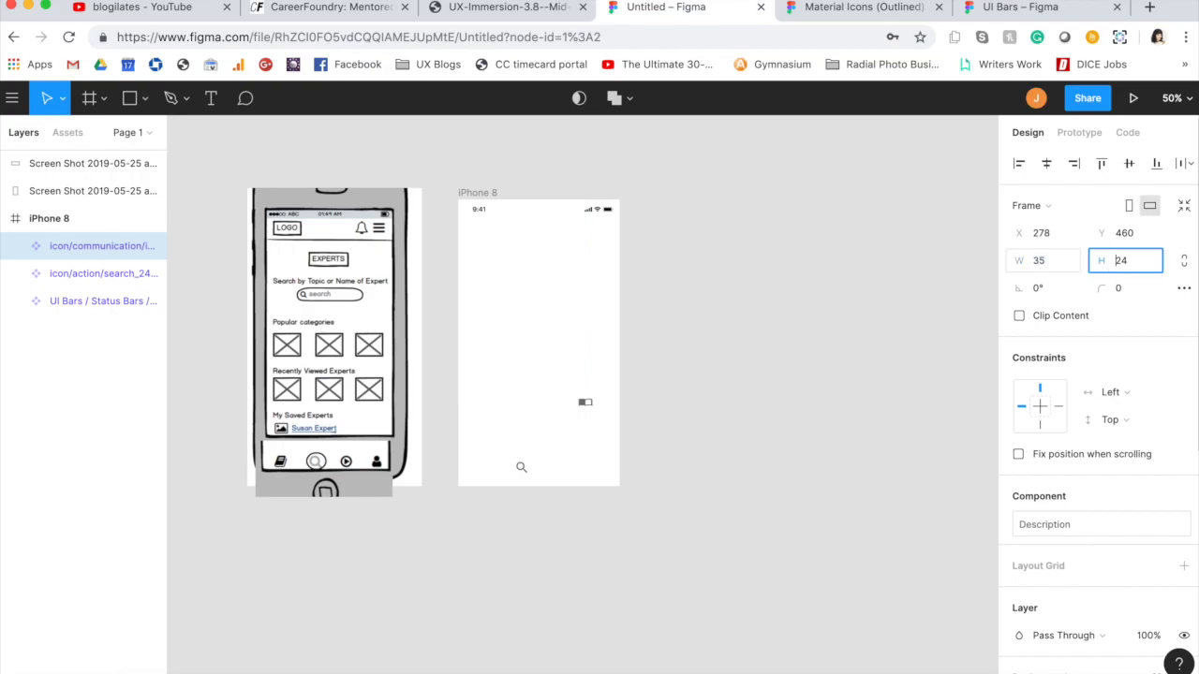
key(Return)
drag(588, 408, 490, 470)
click(530, 422)
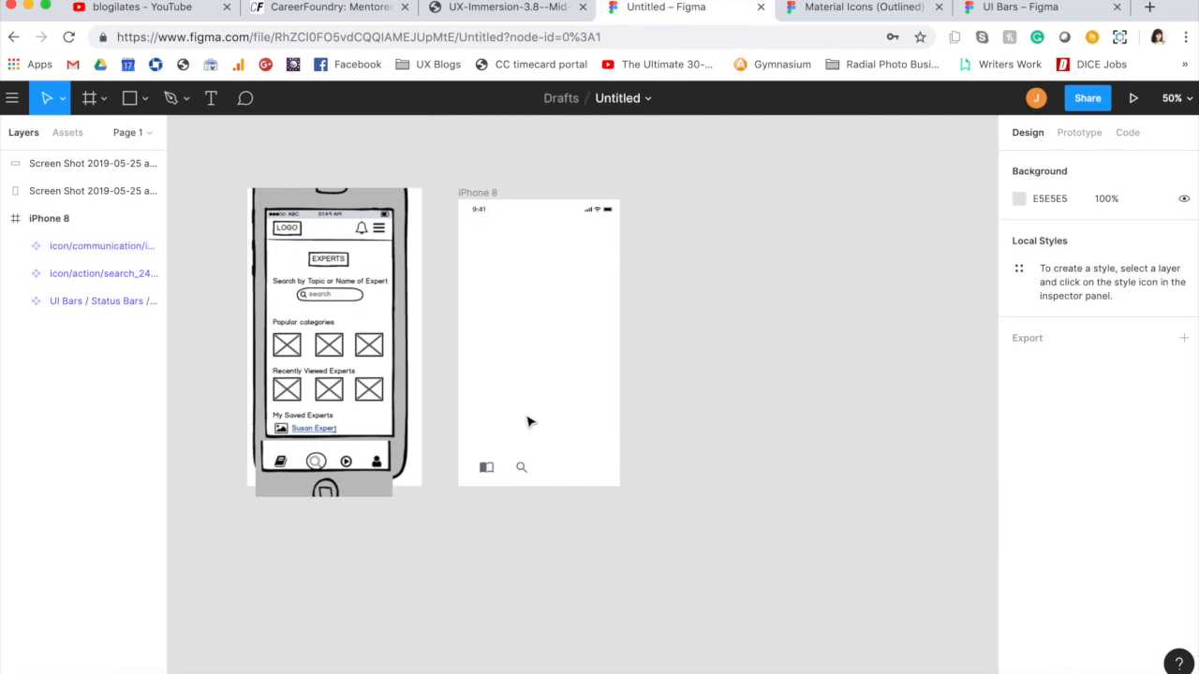
Step: Copy the outlined play-circle icon from the AV set of the Material Icons file into the iPhone 8 frame
click(808, 7)
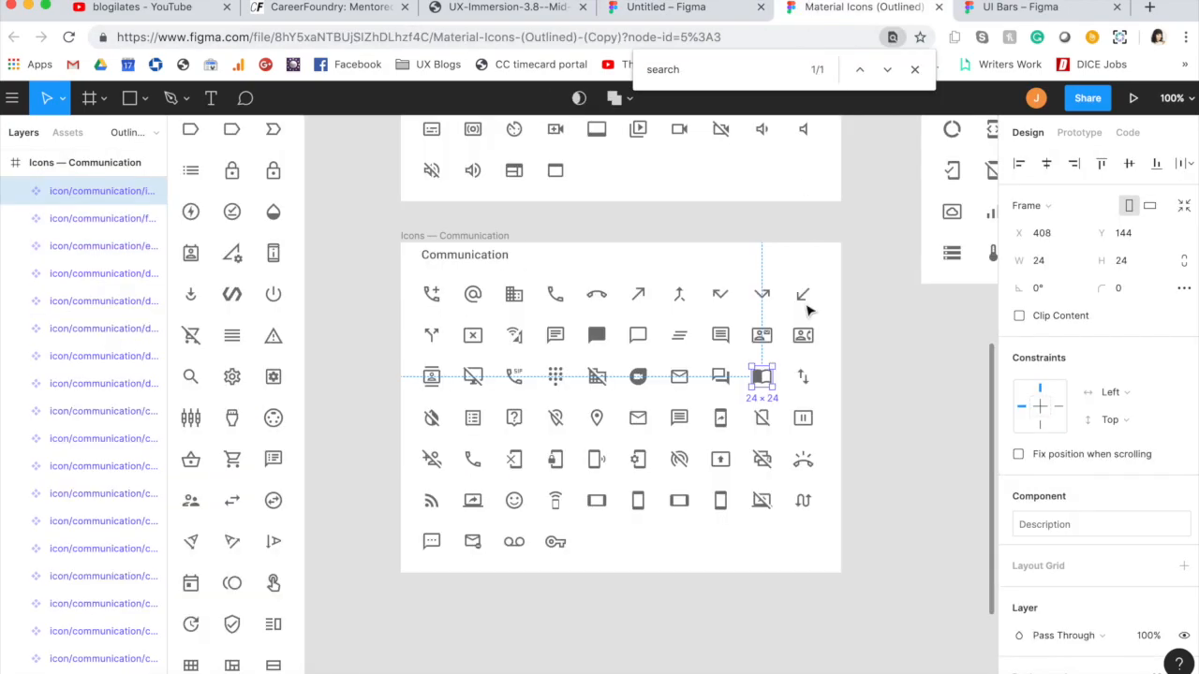
scroll(758, 446, up, 5)
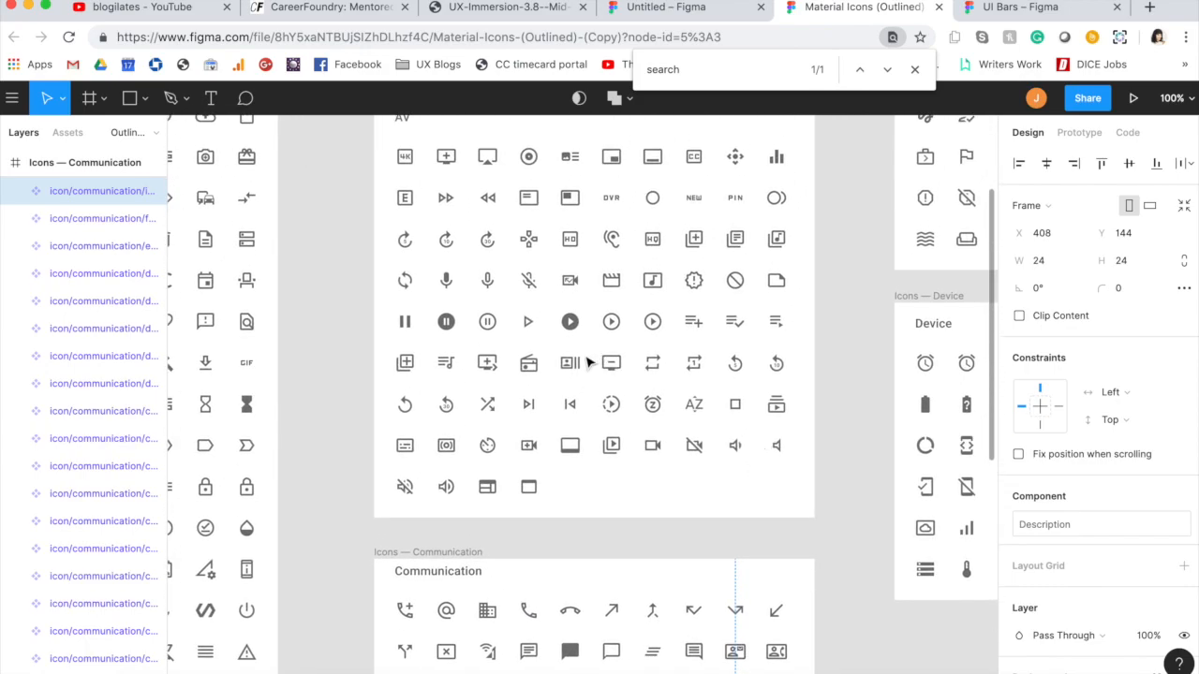
click(614, 322)
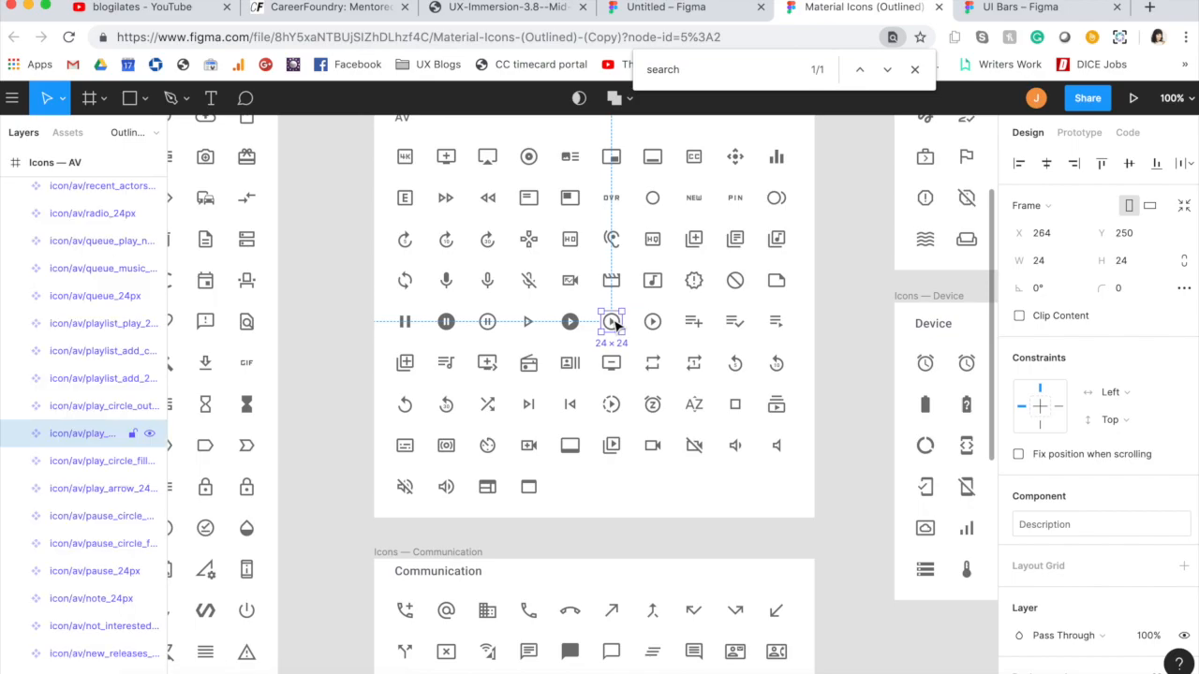
click(666, 7)
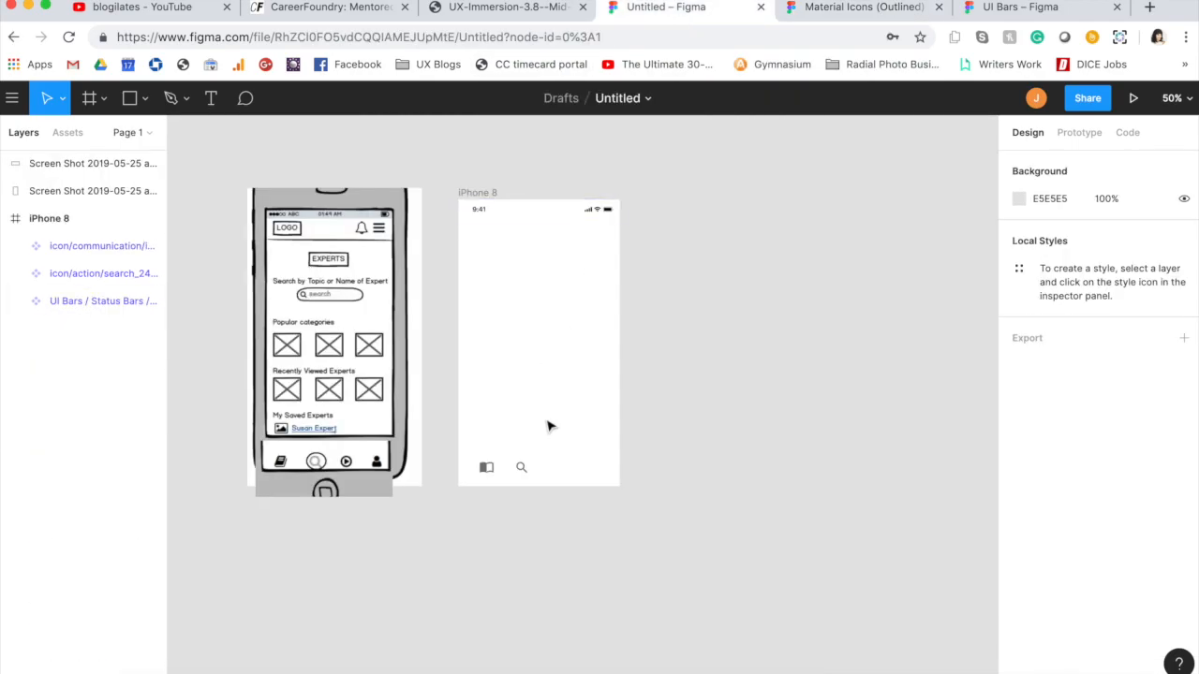
click(521, 466)
click(549, 434)
key(super+v)
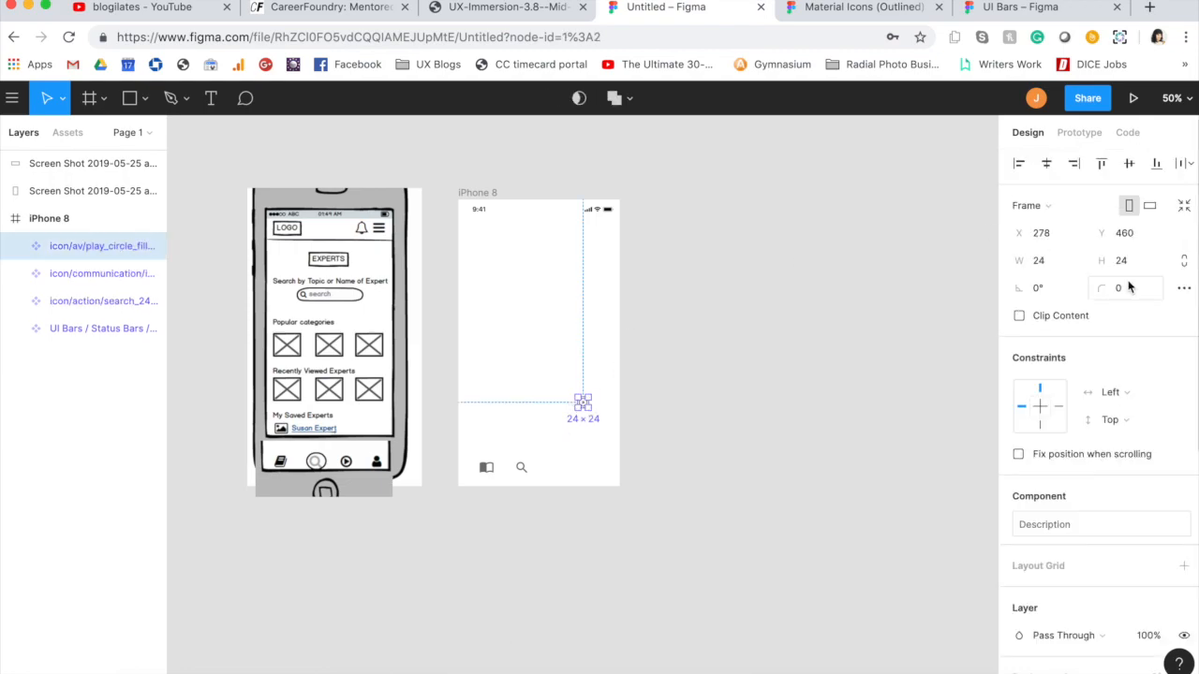
Step: Resize the play-circle icon to 35 × 35 and place it right of the search icon at about X 202, Y 606
text(35)
key(Tab)
text(35)
key(Tab)
drag(584, 406, 555, 476)
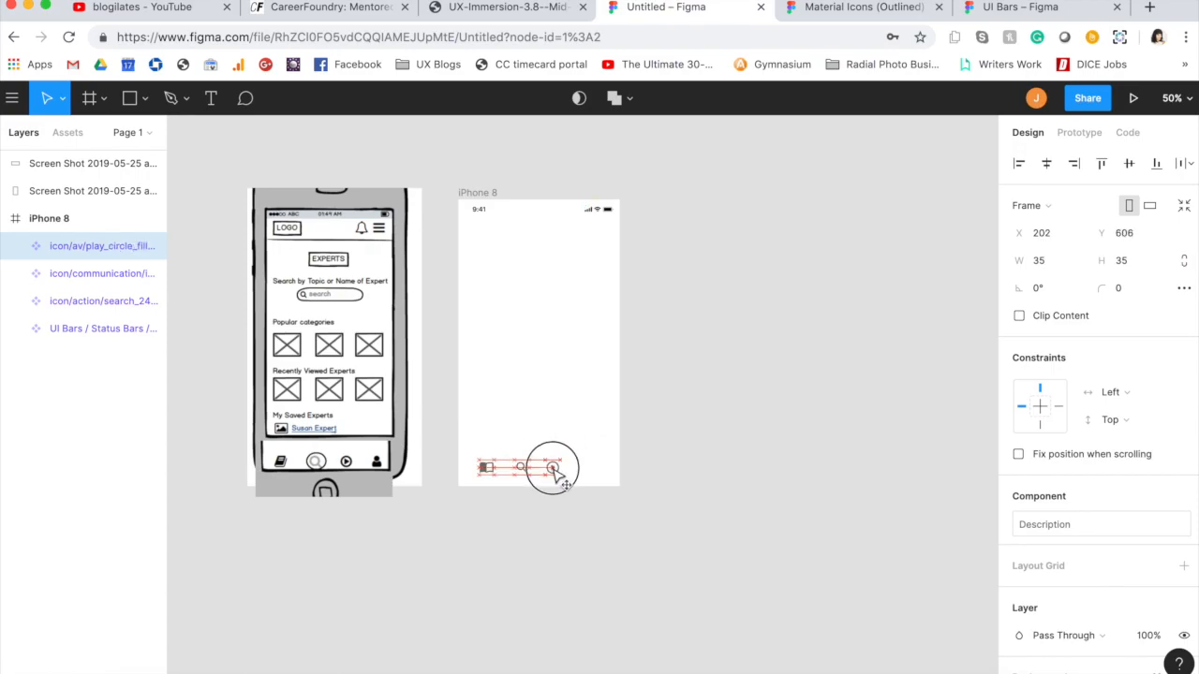
click(573, 383)
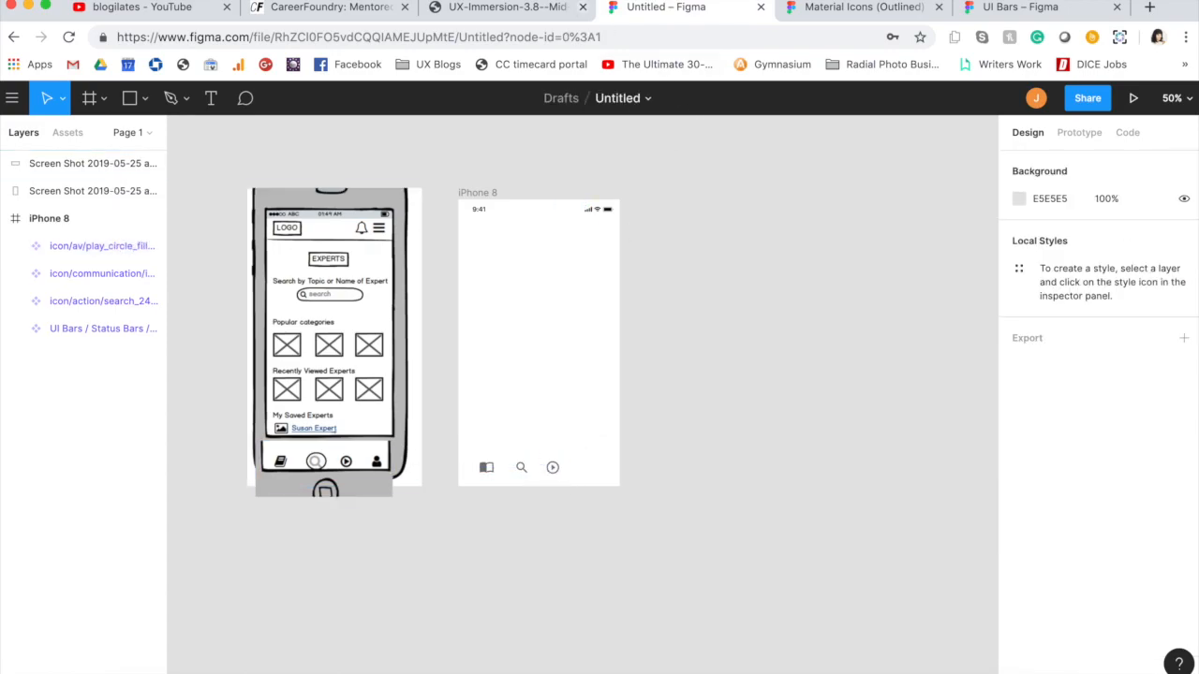
Step: Copy the account_circle icon from the Action set of the Material Icons file into the iPhone 8 frame
click(857, 8)
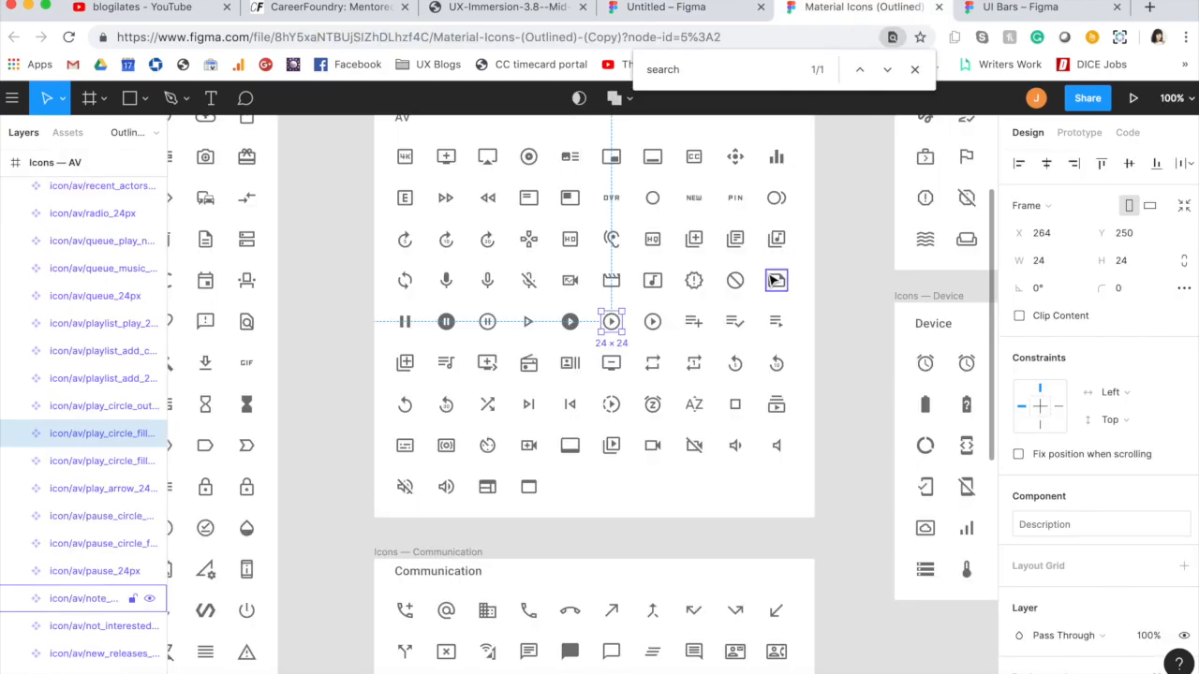
scroll(738, 347, left, 10)
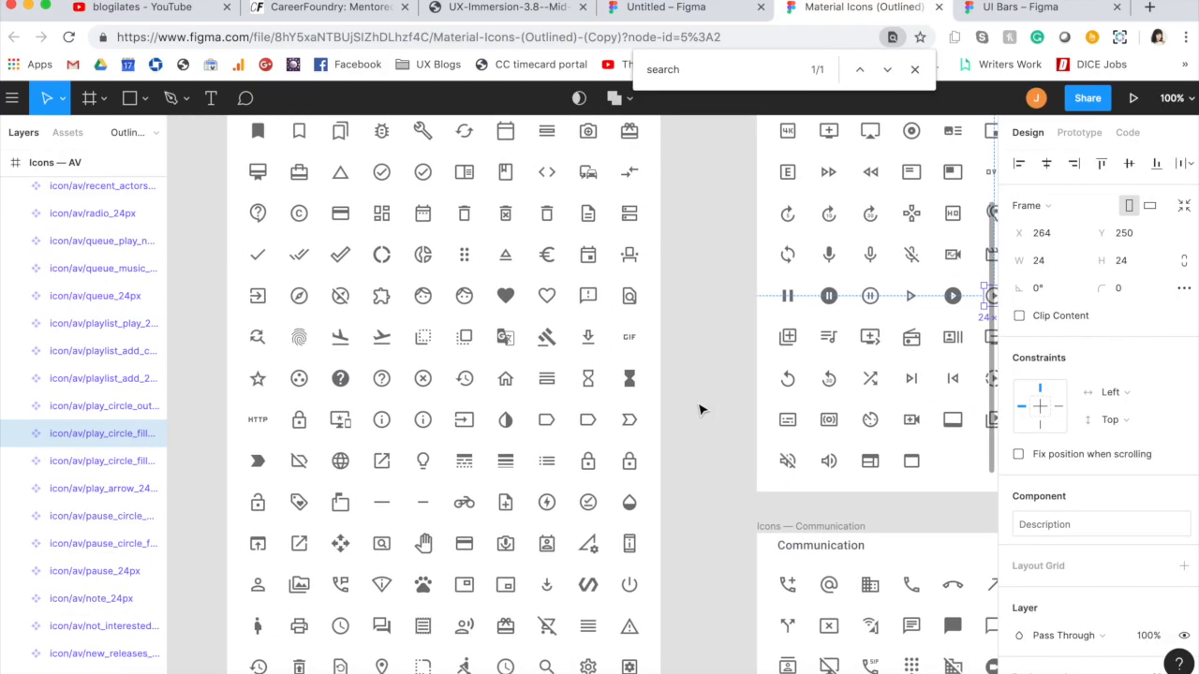
scroll(701, 410, up, 5)
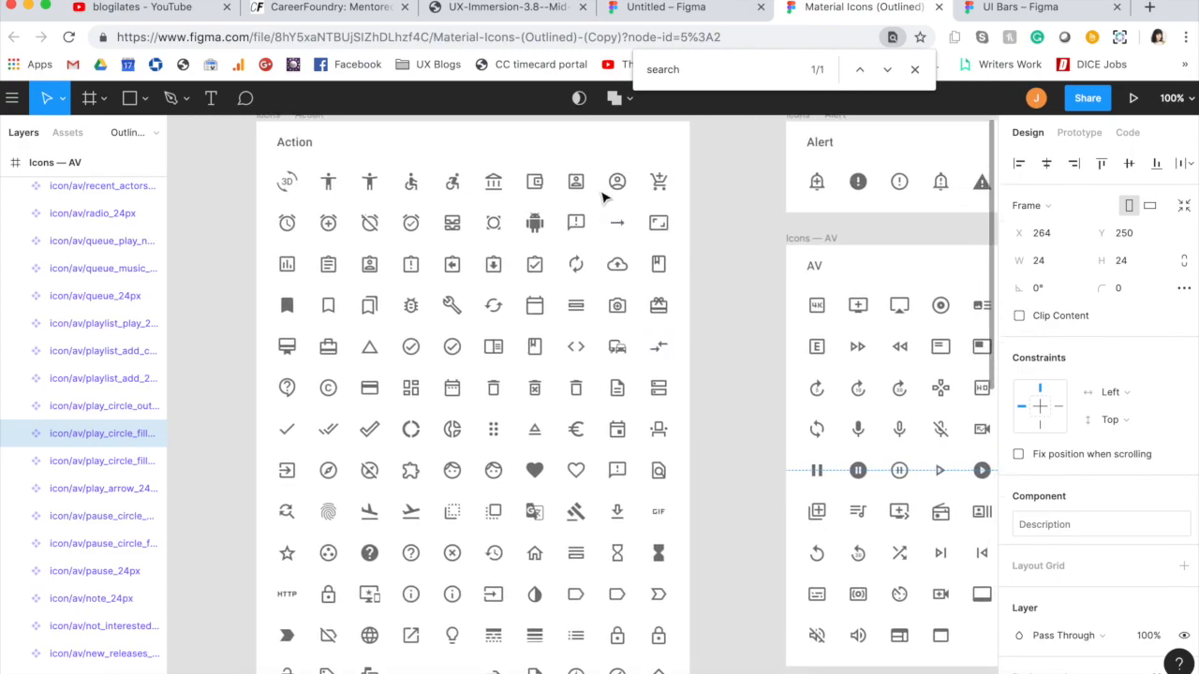
click(621, 183)
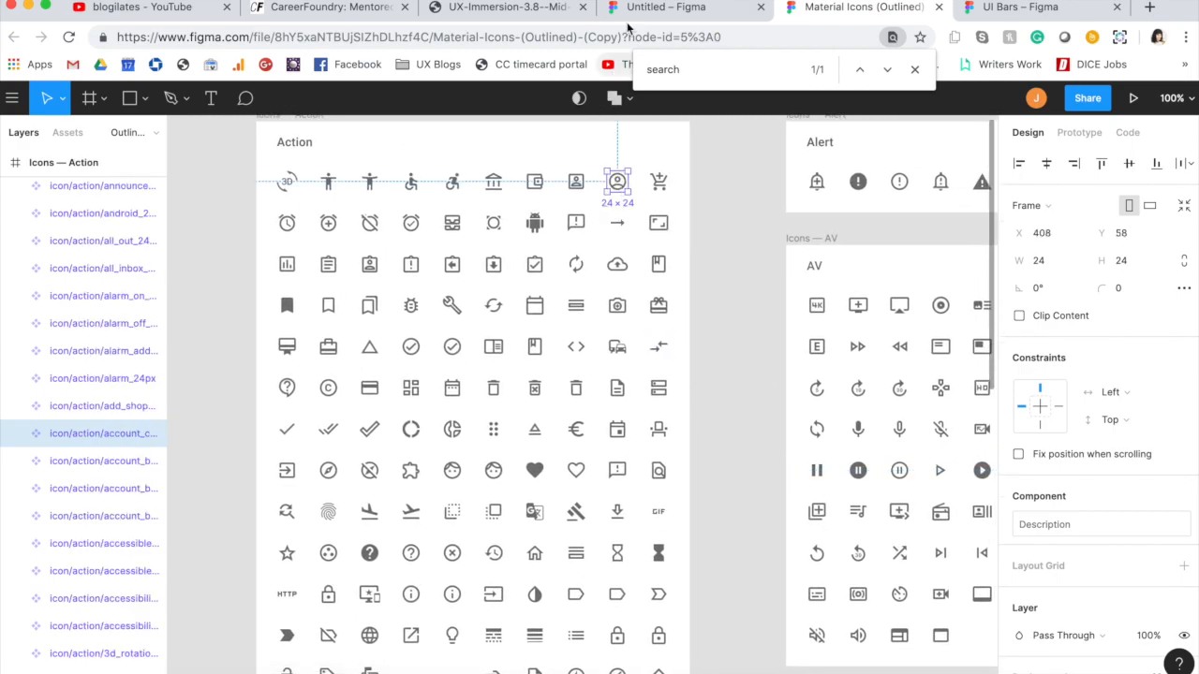
click(666, 8)
click(553, 465)
click(589, 449)
key(ctrl+v)
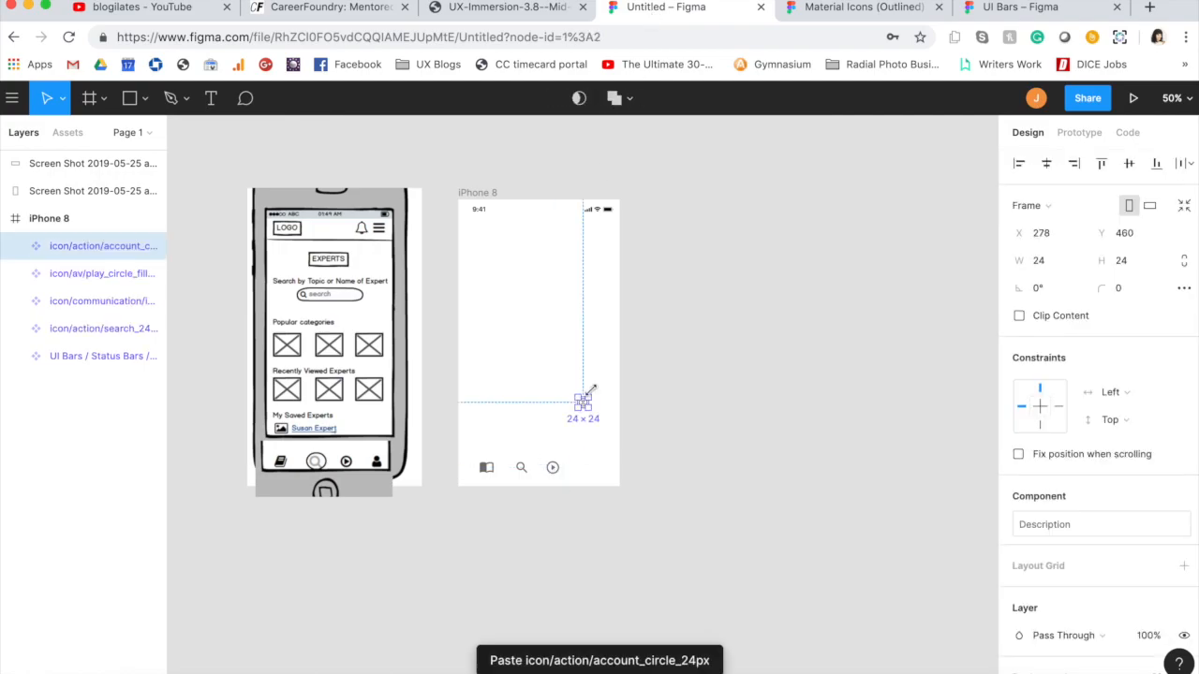
Step: Resize the account icon to 35 × 35 and place it at the right end of the bottom icon row
click(1044, 267)
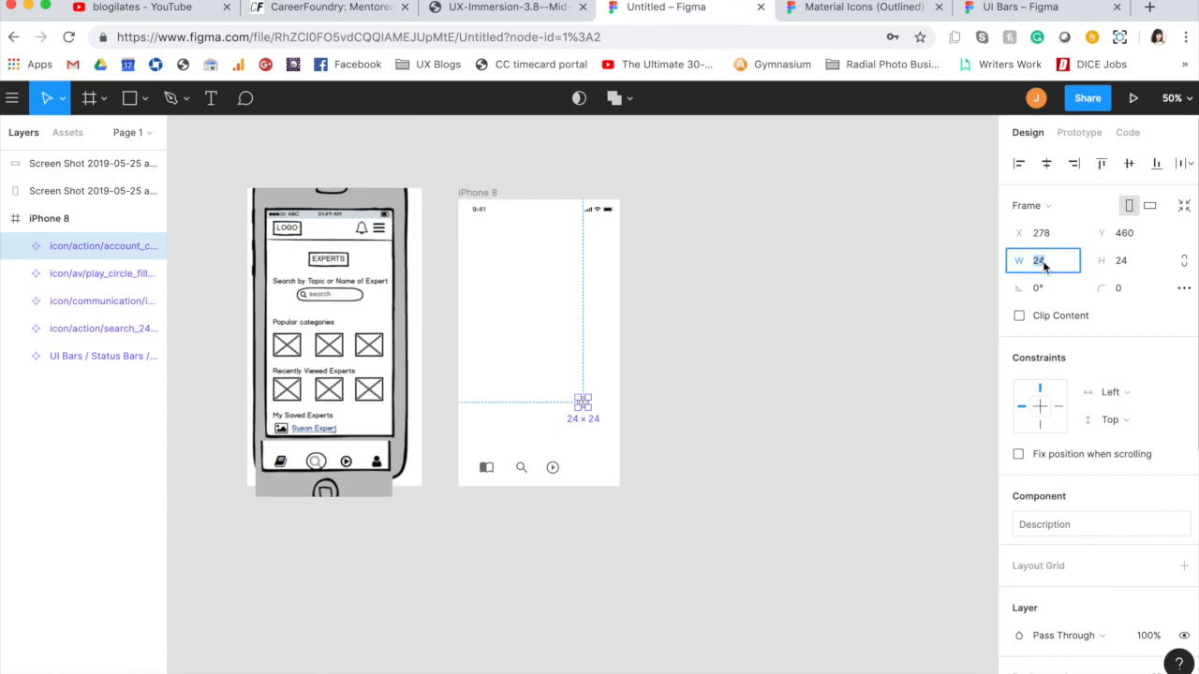
key(Tab)
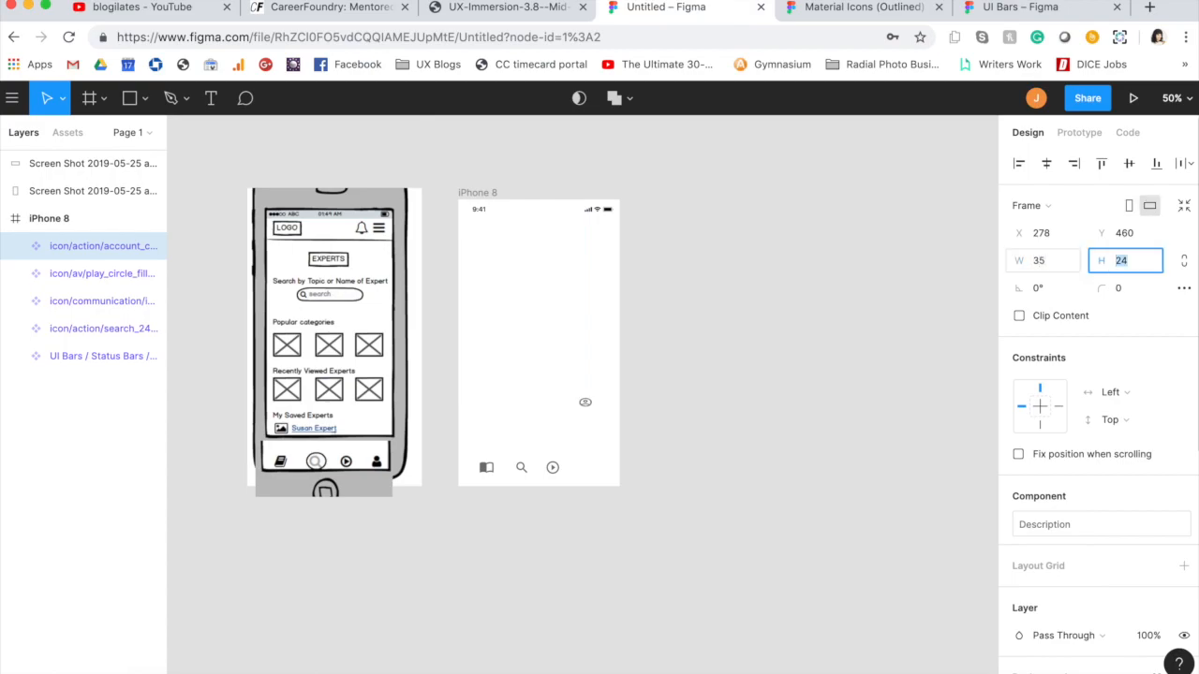
text(35)
key(Tab)
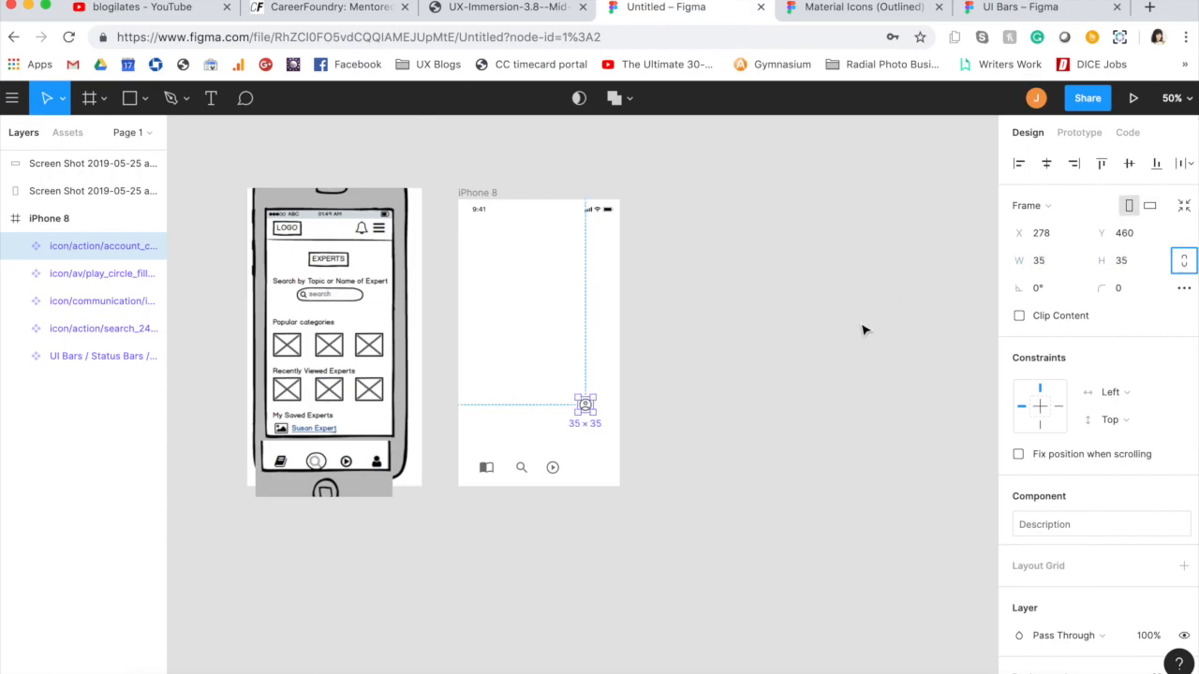
click(507, 342)
drag(581, 404, 601, 469)
click(610, 506)
Step: Align the four bottom navigation icons with each other on their vertical centers
drag(468, 447, 620, 479)
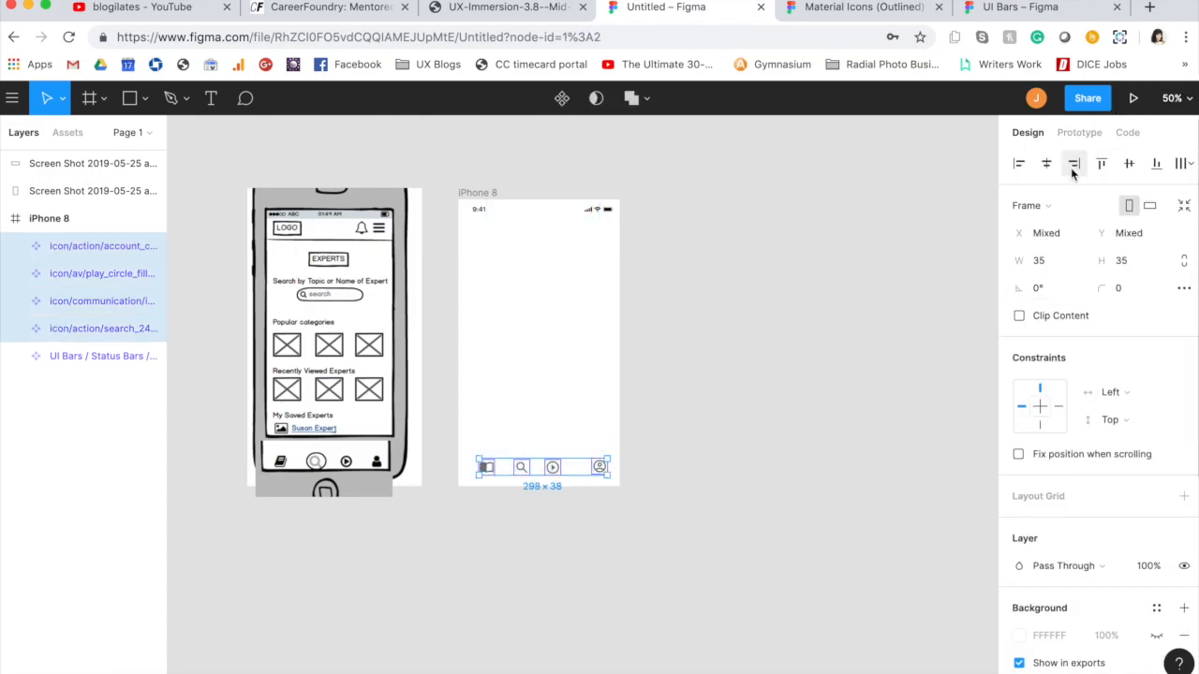
click(1130, 164)
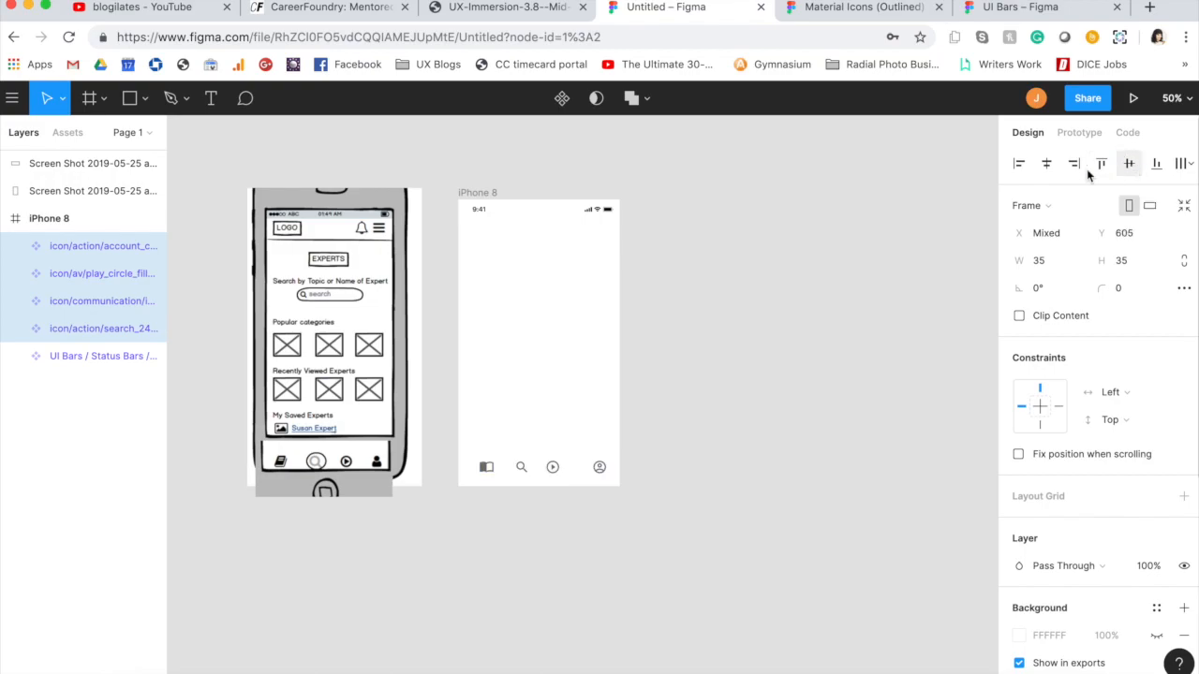
Step: Distribute the four navigation icons with equal horizontal spacing and center them as a group across the iPhone 8 frame
click(1187, 166)
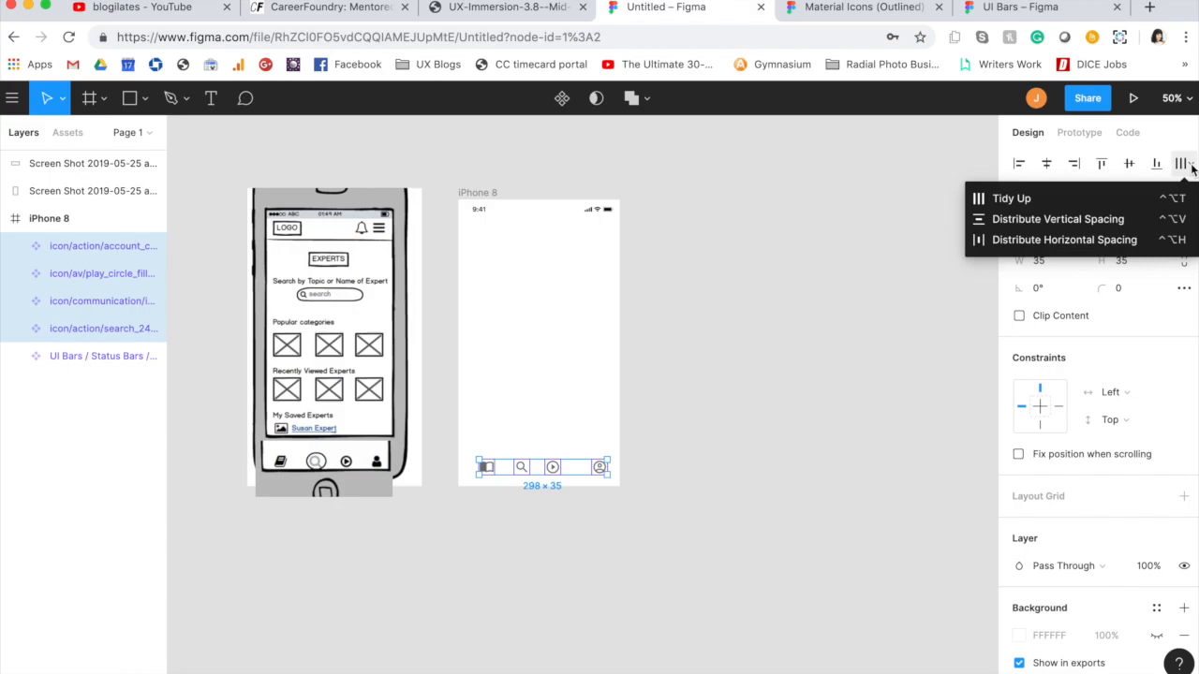
click(1081, 242)
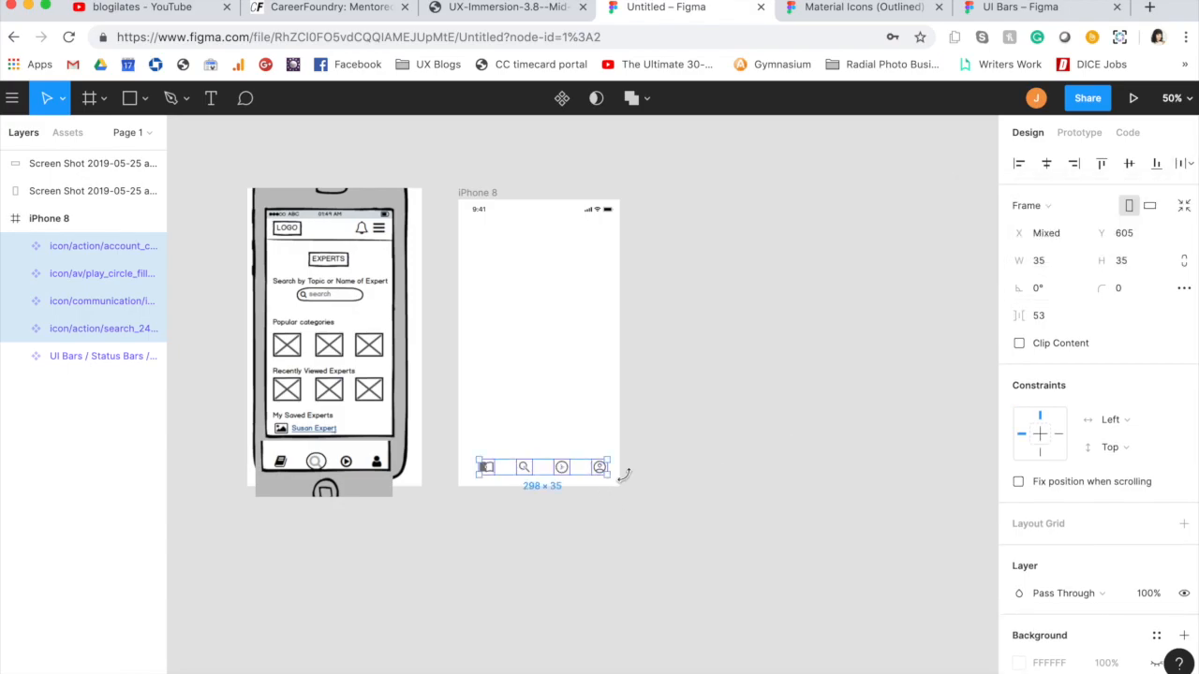
key(super+g)
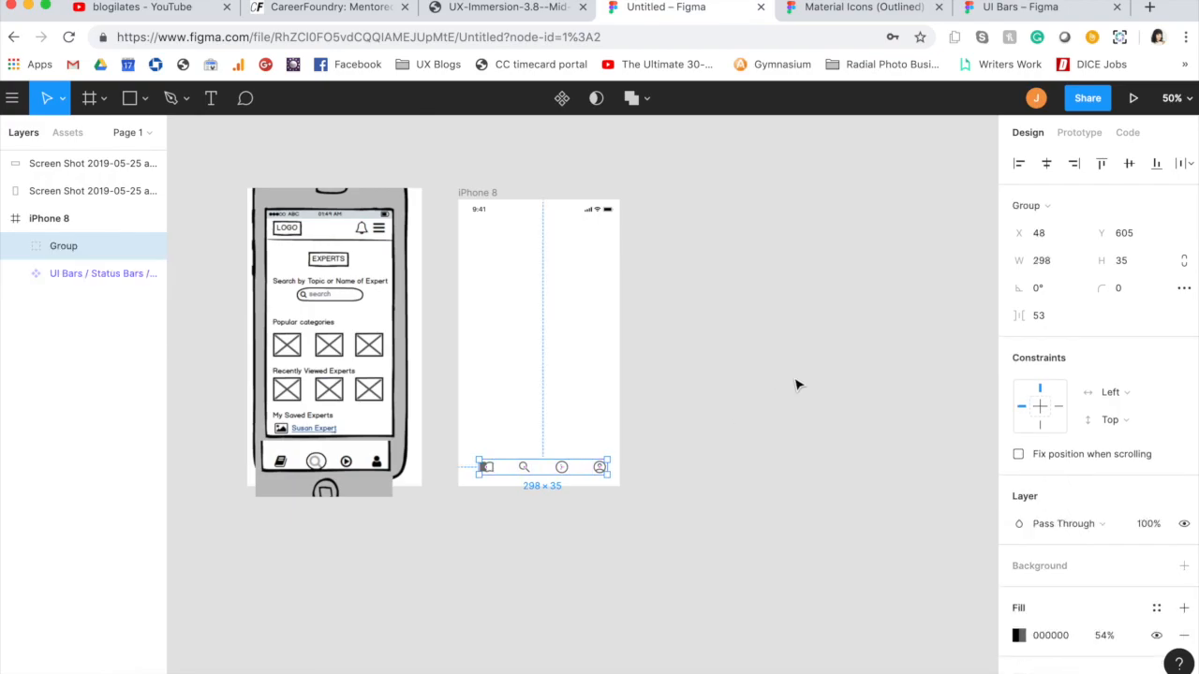
click(1046, 163)
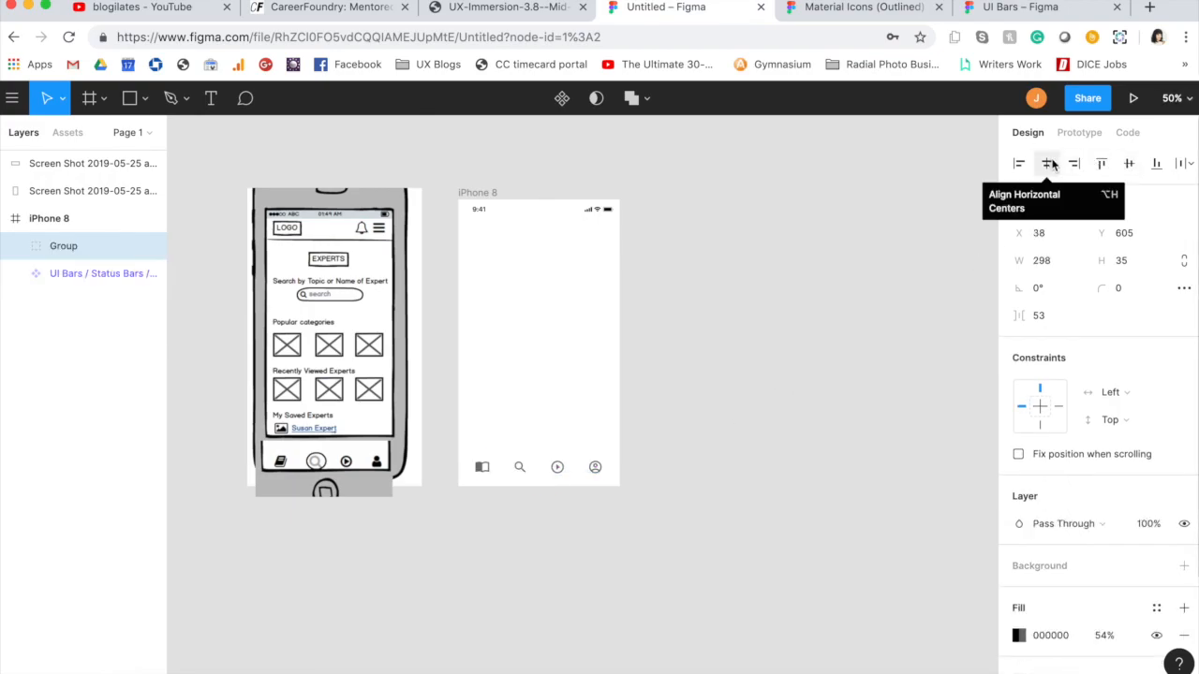
click(770, 364)
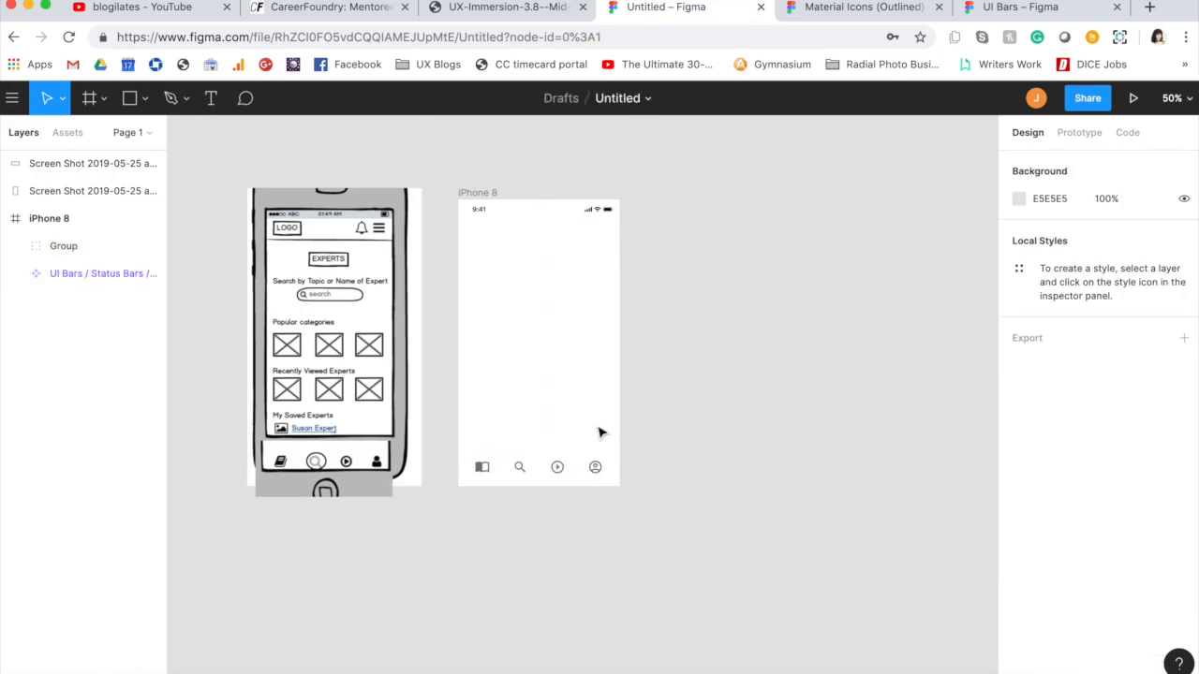
Step: Examine the wireframe's header and bottom bar at 100% zoom next to the iPhone 8 frame
key(super+equal)
scroll(601, 433, left, 3)
scroll(601, 432, up, 2)
scroll(601, 432, down, 2)
scroll(602, 432, right, 2)
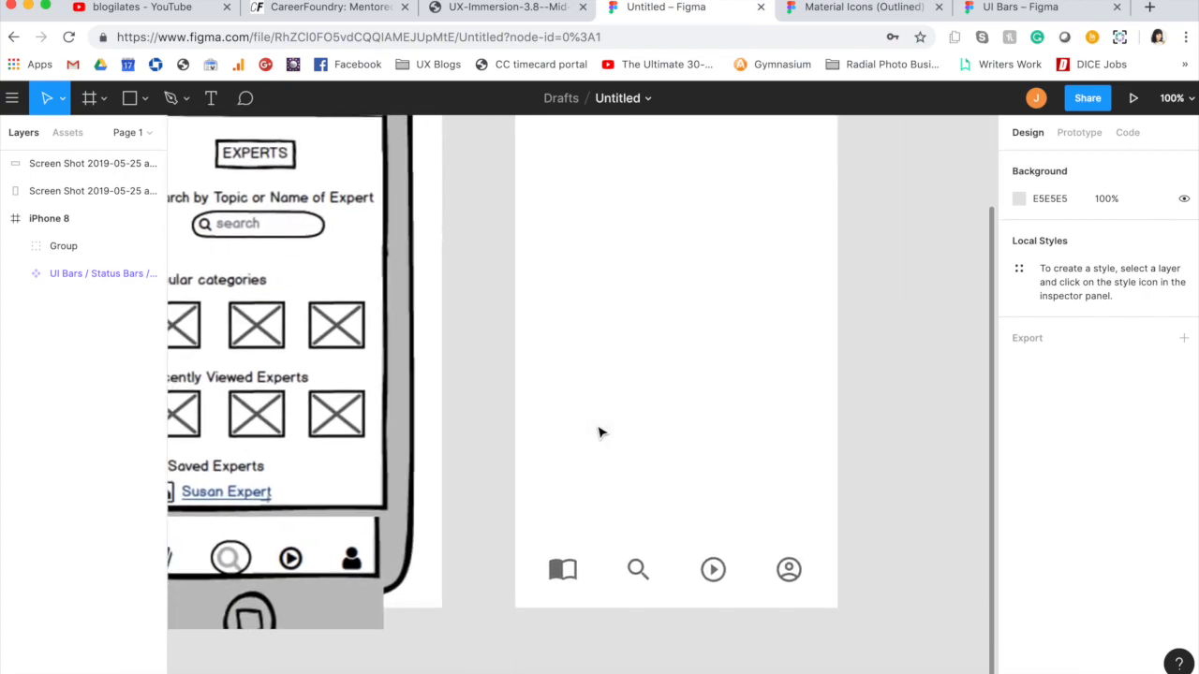
scroll(509, 437, left, 3)
scroll(510, 441, up, 2)
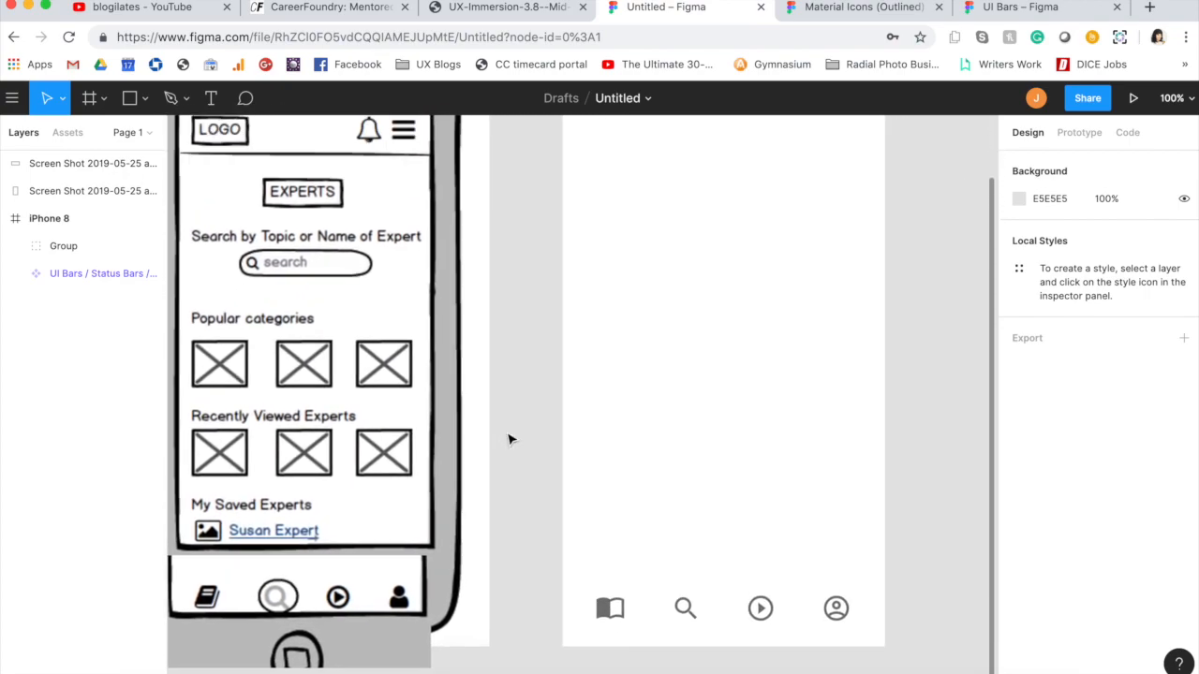
scroll(509, 439, up, 2)
scroll(508, 439, right, 2)
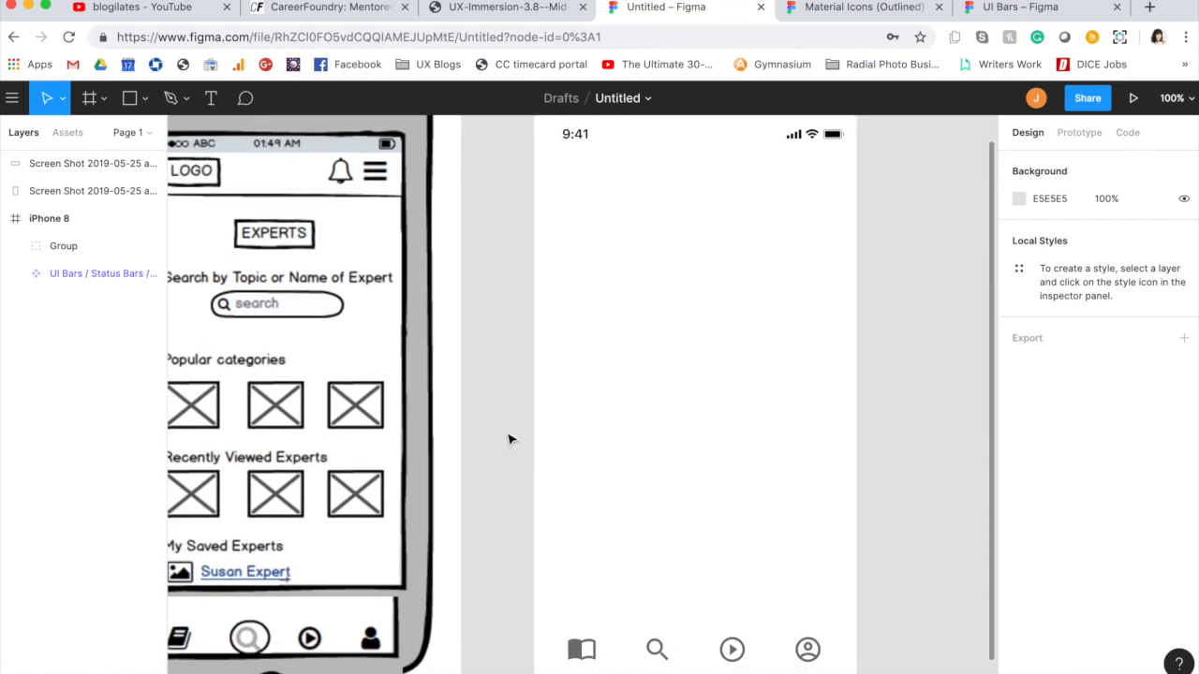
Step: Copy the reorder (menu lines) icon from the Action set of the Material Icons file into the iPhone 8 frame
click(848, 19)
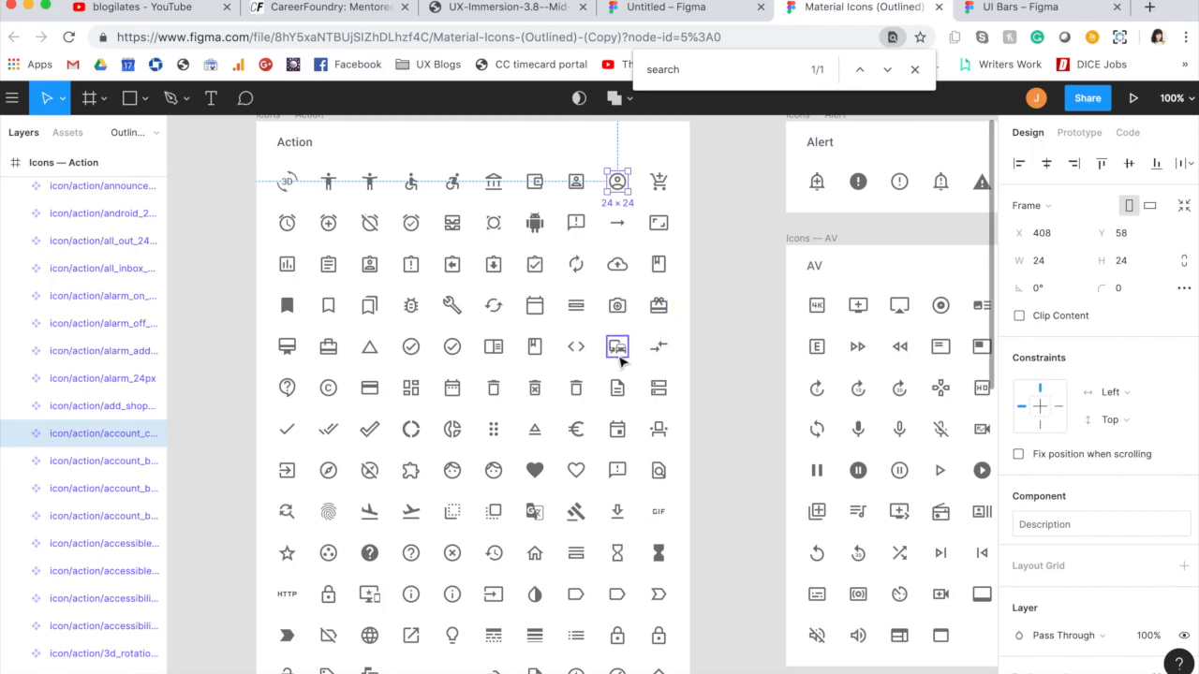
scroll(618, 363, right, 3)
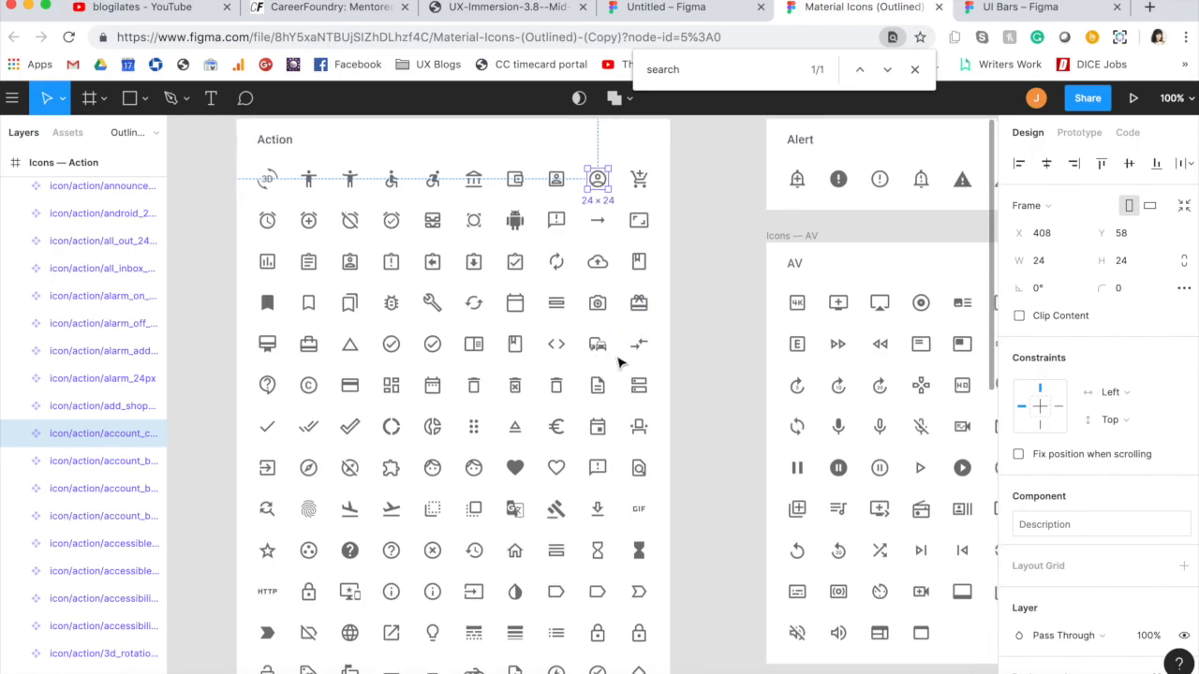
scroll(618, 363, up, 1)
scroll(618, 364, left, 2)
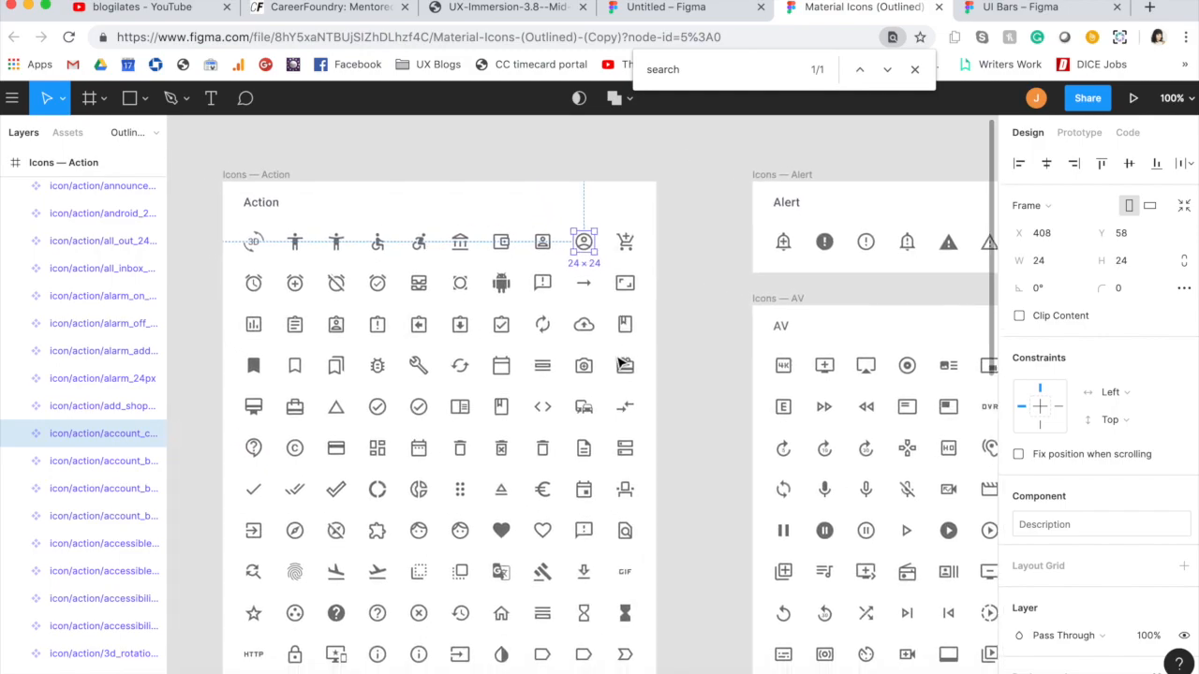
scroll(618, 363, down, 4)
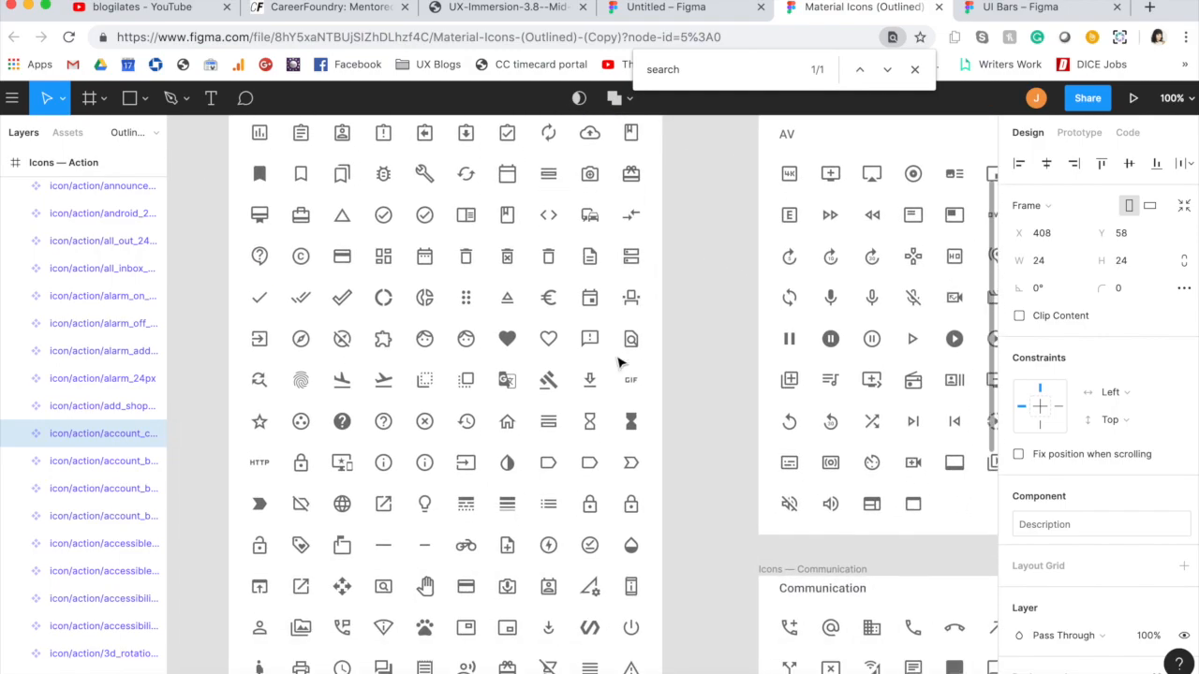
scroll(619, 363, down, 2)
scroll(618, 363, down, 2)
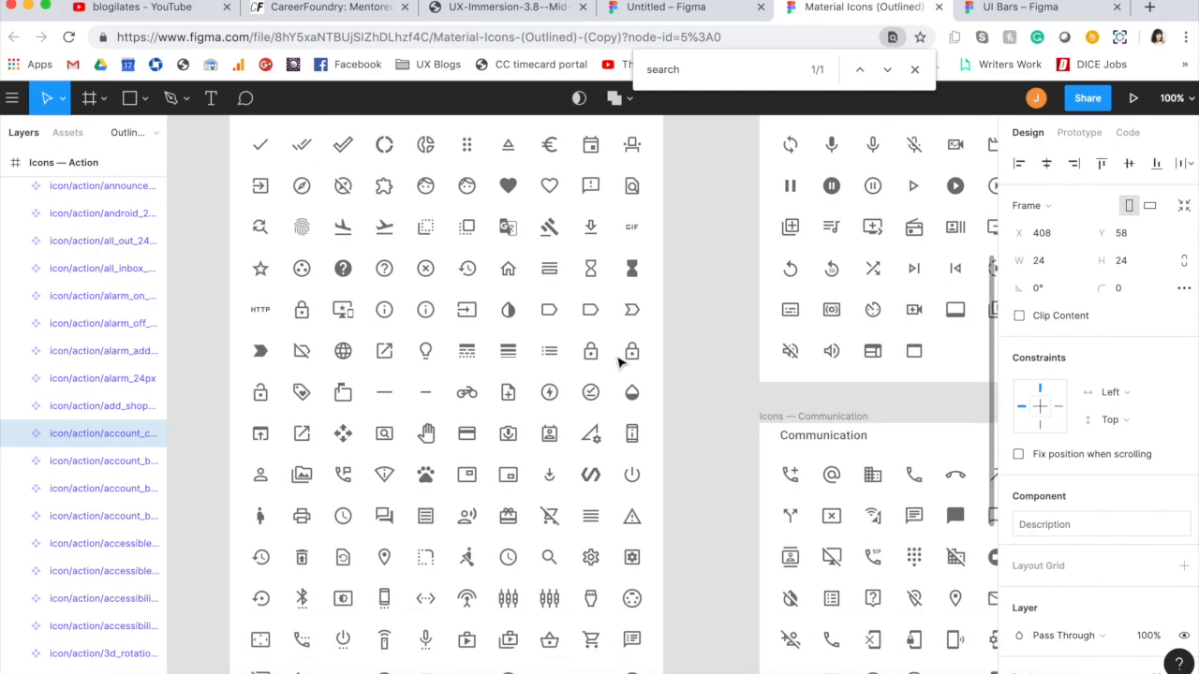
click(590, 516)
click(655, 11)
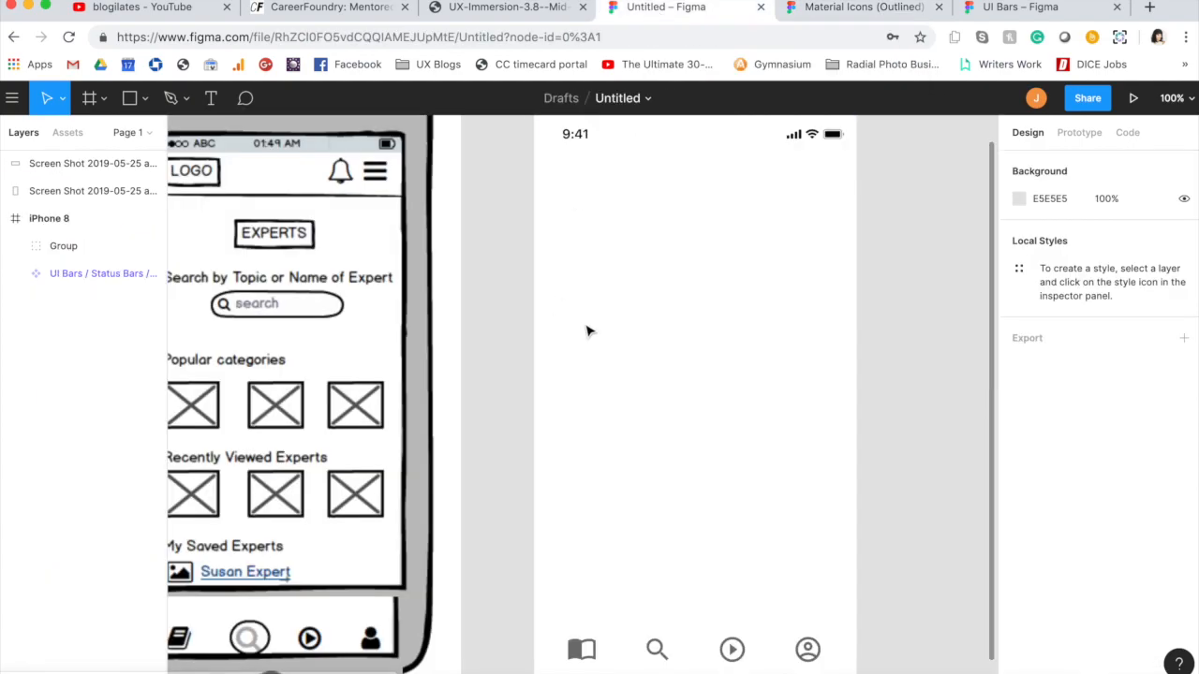
key(ctrl+v)
Step: Resize the menu icon to 35 × 35 and place it at the right of the header, just below the status bar
drag(593, 390, 828, 169)
click(1038, 262)
text(35)
key(Tab)
key(Tab)
click(817, 269)
drag(827, 179, 827, 184)
click(894, 193)
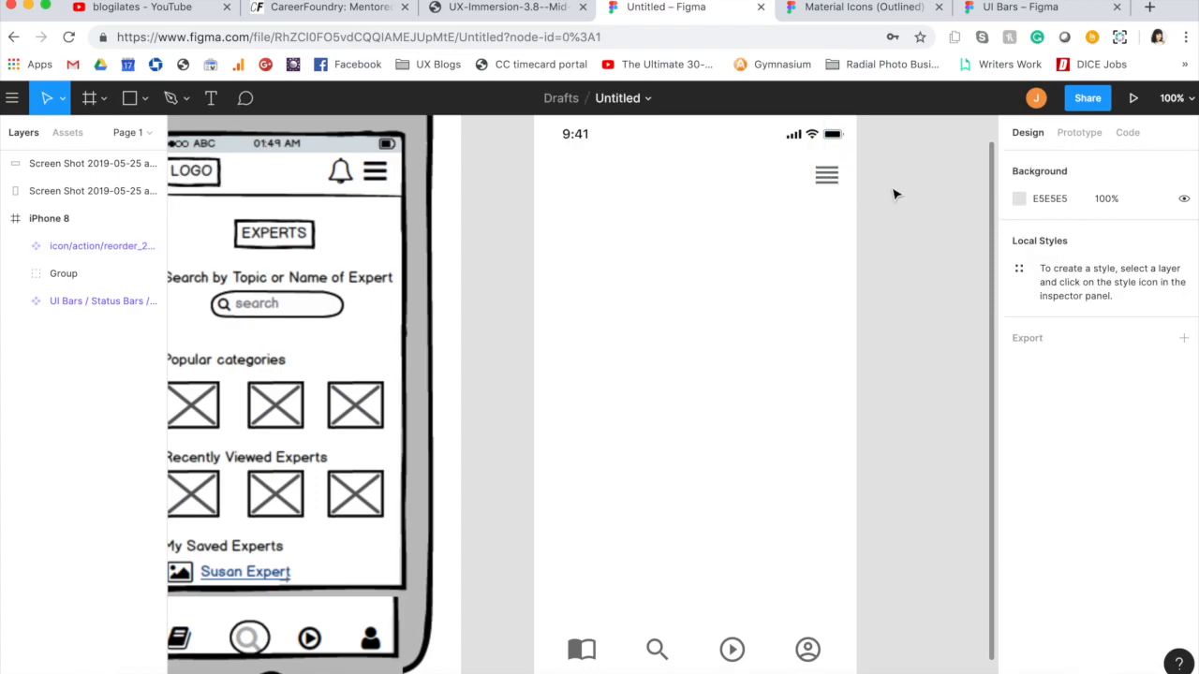
Step: Copy the bell icon with the exclamation mark from the Alert set of the Material Icons file into the iPhone 8 frame
click(854, 9)
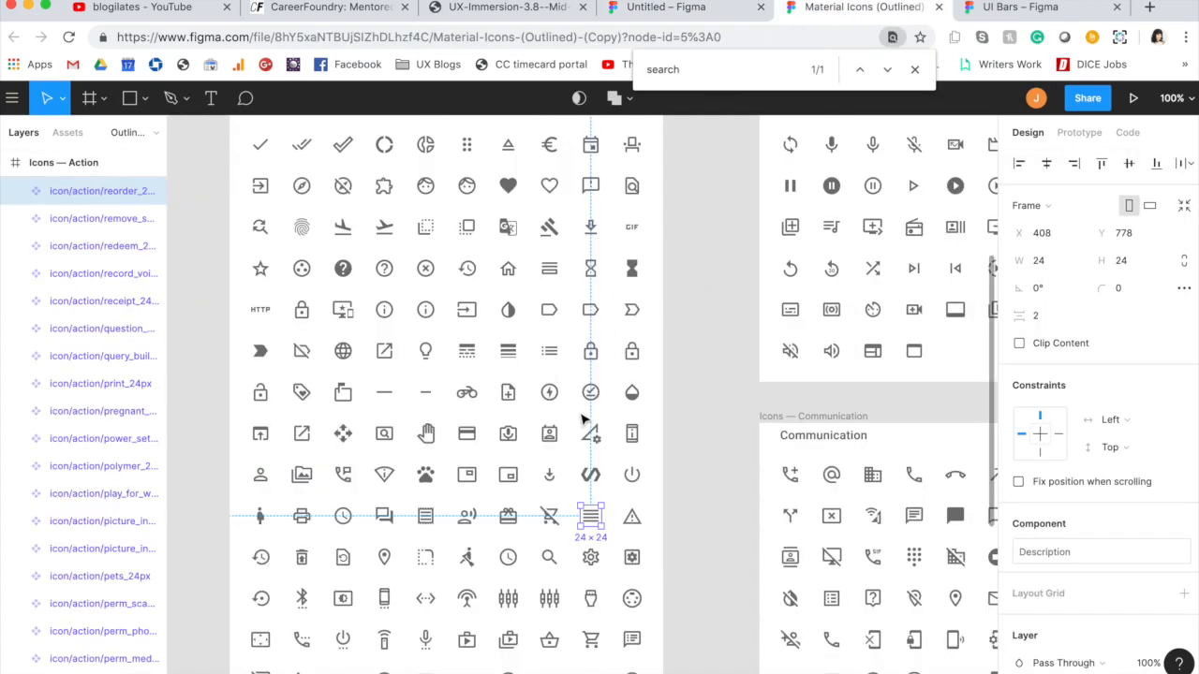
scroll(583, 419, down, 5)
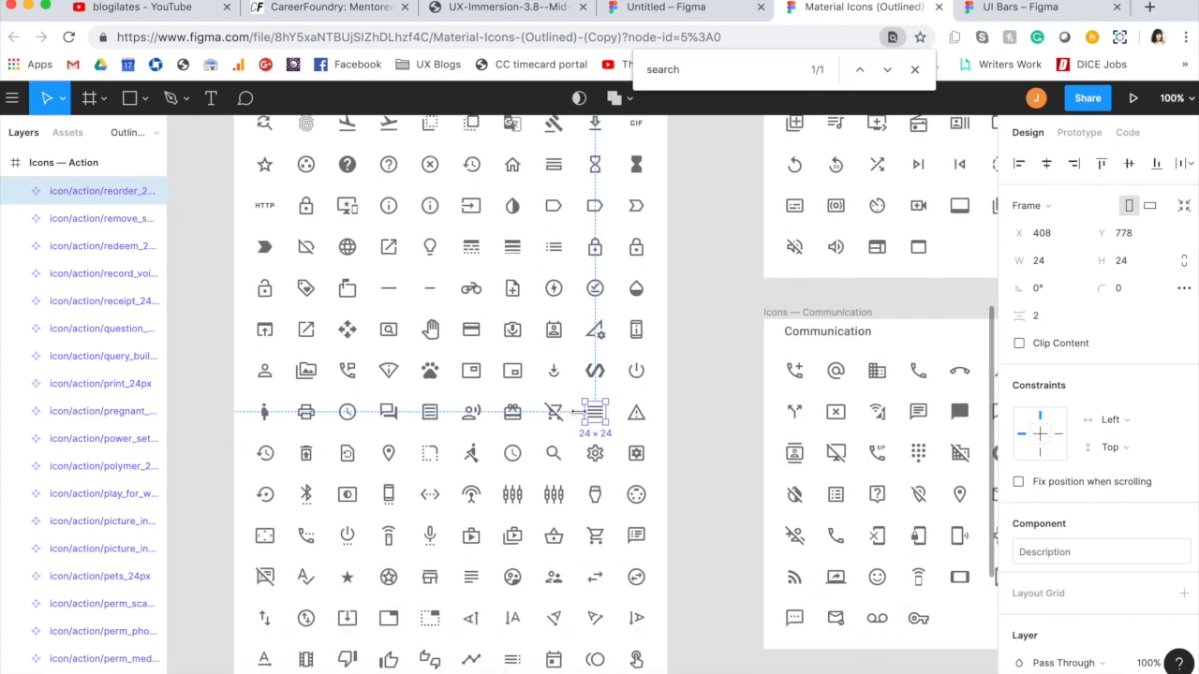
scroll(583, 420, down, 1)
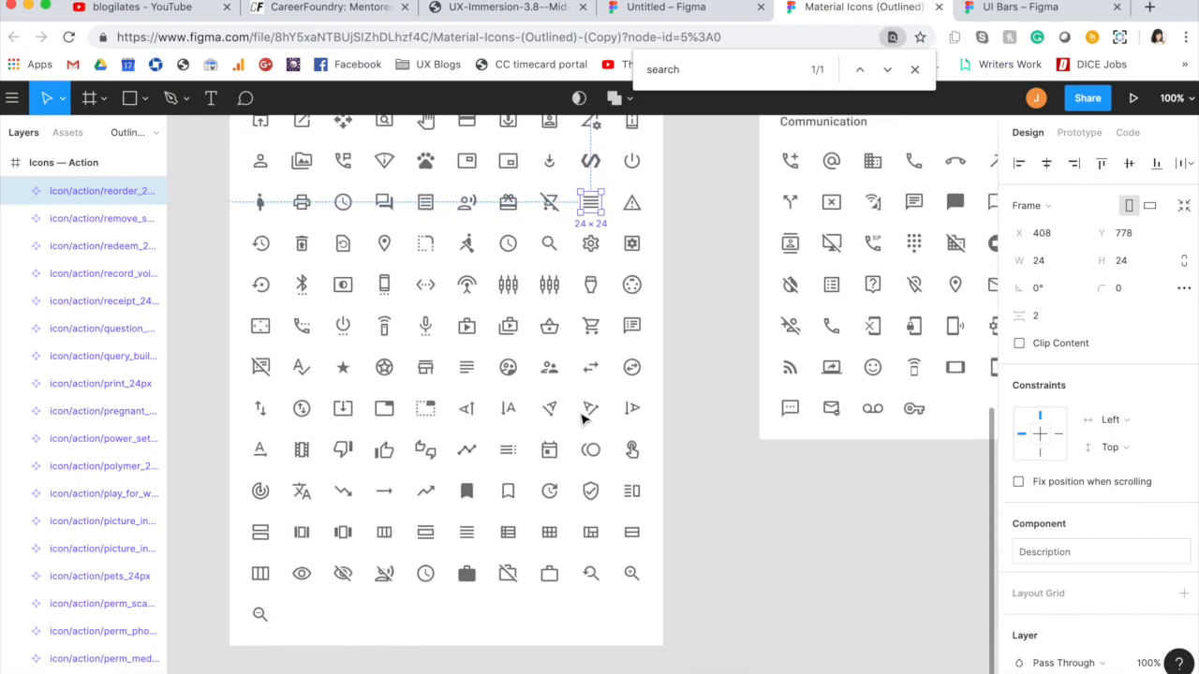
scroll(582, 419, right, 5)
scroll(583, 420, up, 2)
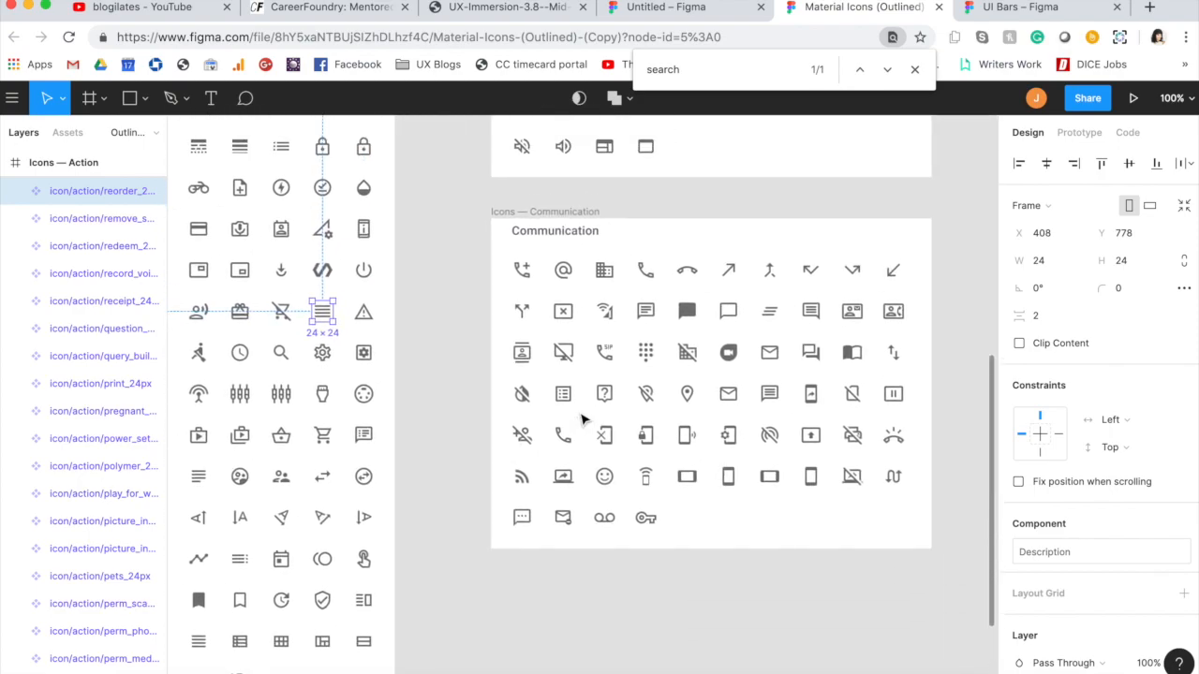
scroll(583, 420, up, 8)
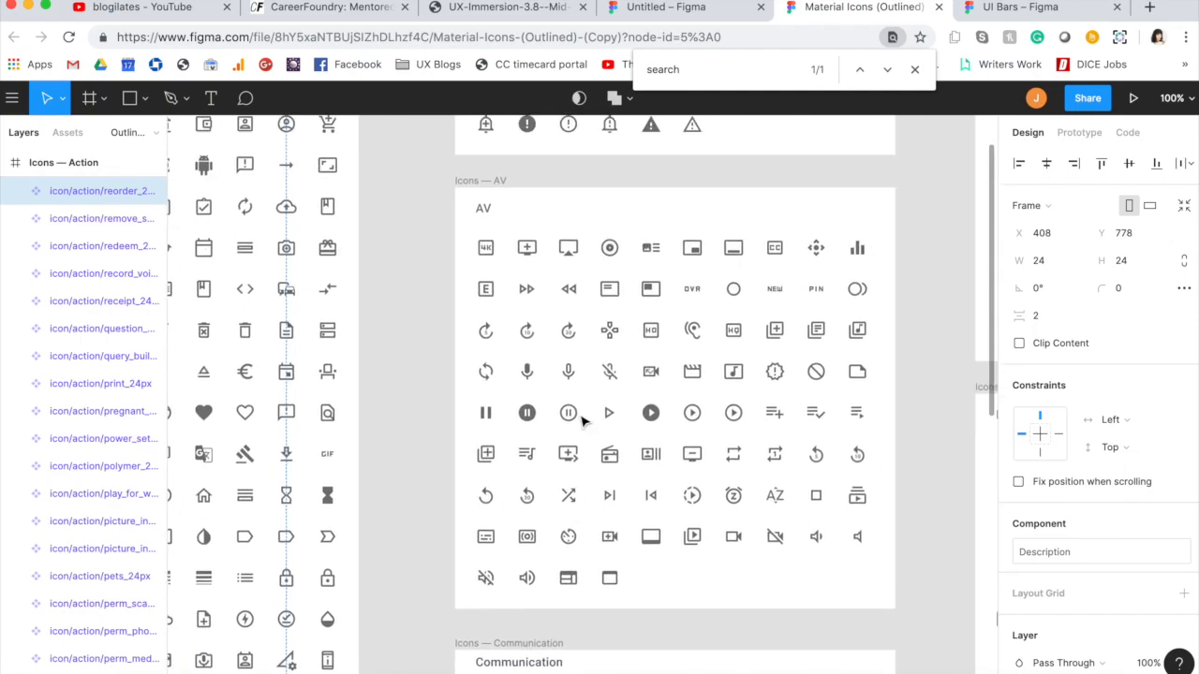
scroll(583, 419, up, 2)
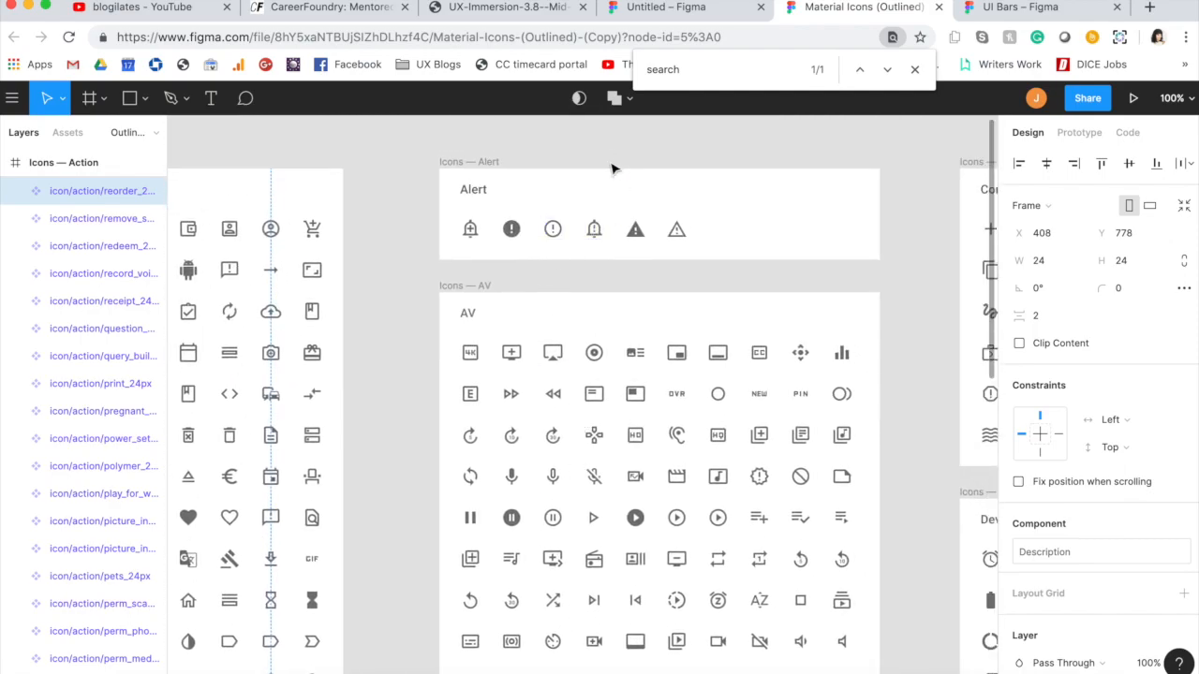
click(594, 230)
key(super+c)
key(ctrl+shift+Tab)
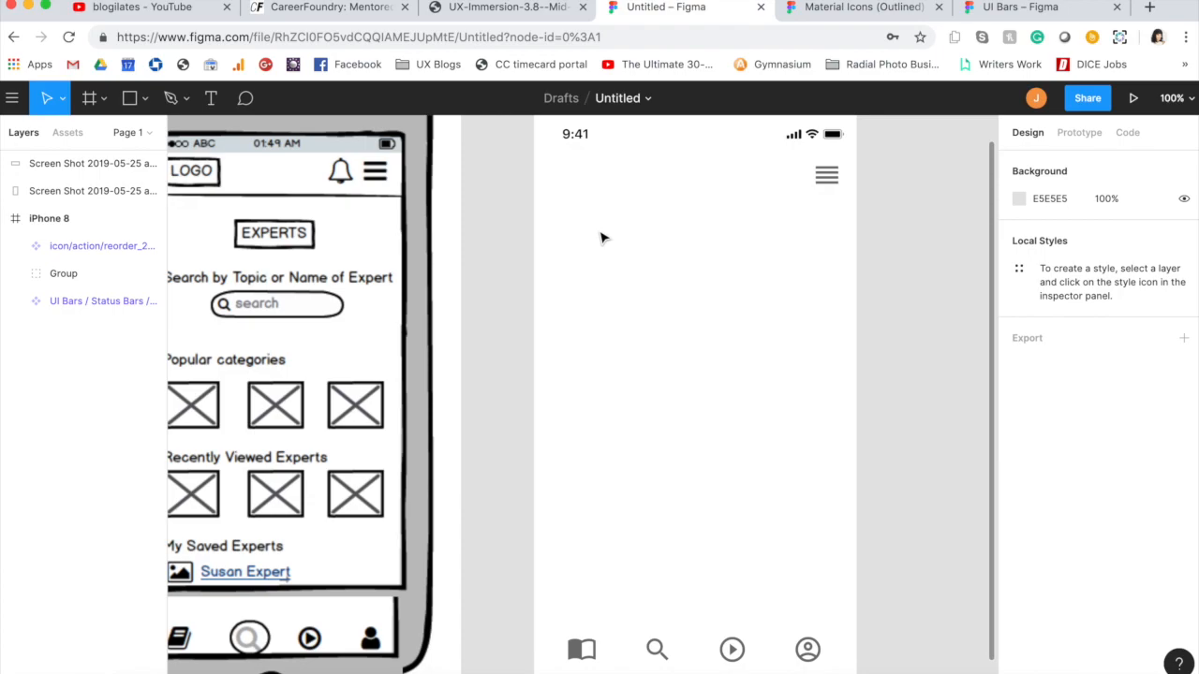
key(super+v)
Step: Resize the bell icon to 35 × 35 and line it up to the left of the menu icon in the header
click(1040, 261)
key(Return)
click(701, 366)
drag(599, 418, 798, 180)
shift+click(826, 175)
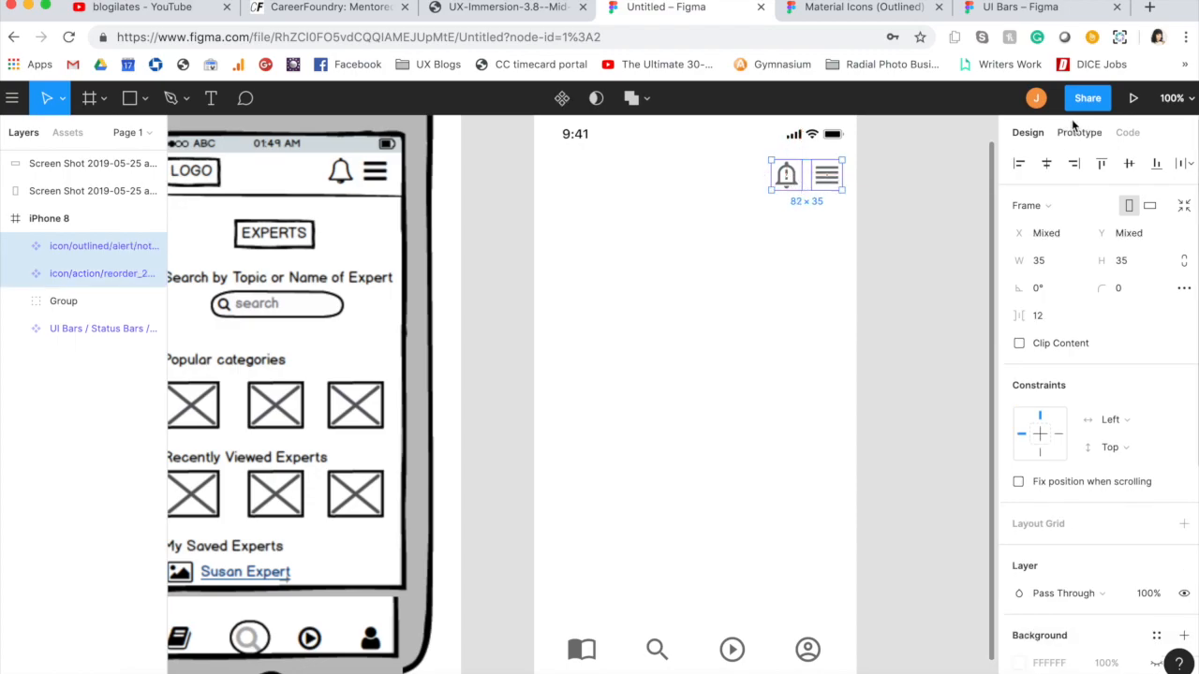
click(961, 178)
drag(794, 177, 786, 177)
click(771, 243)
Step: Add the logo text "EID" at the left of the header in Quattrocento Regular, size 28, with fill 777777
scroll(770, 243, left, 3)
key(t)
click(643, 184)
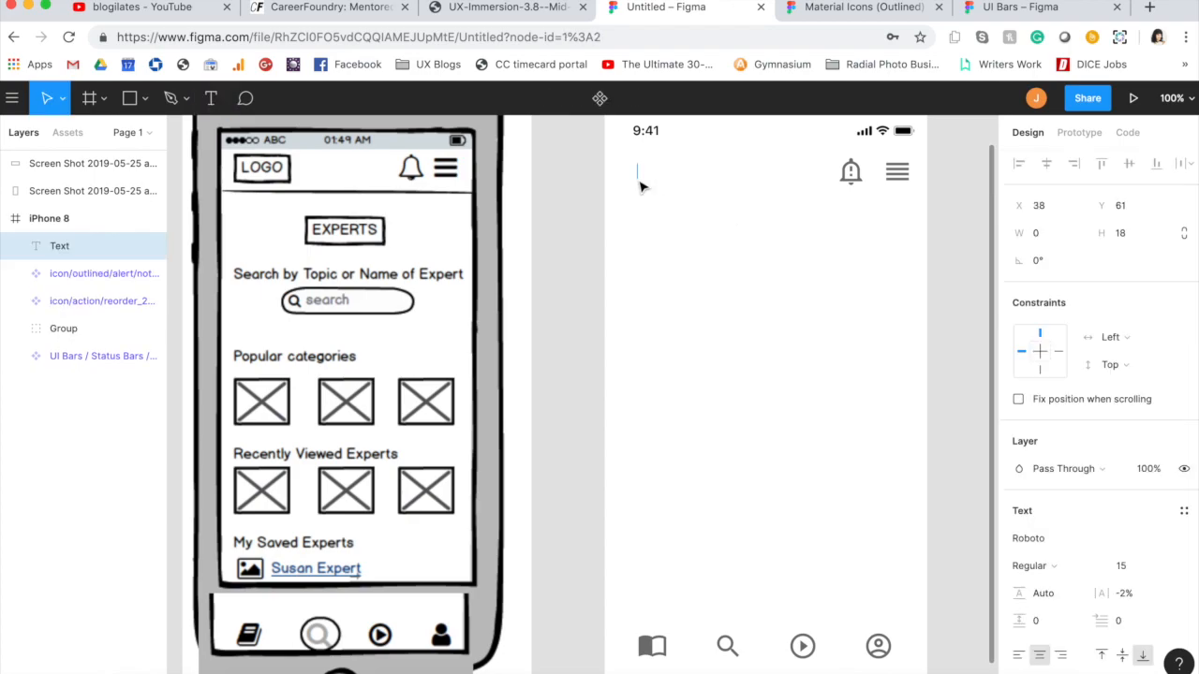
text(EID)
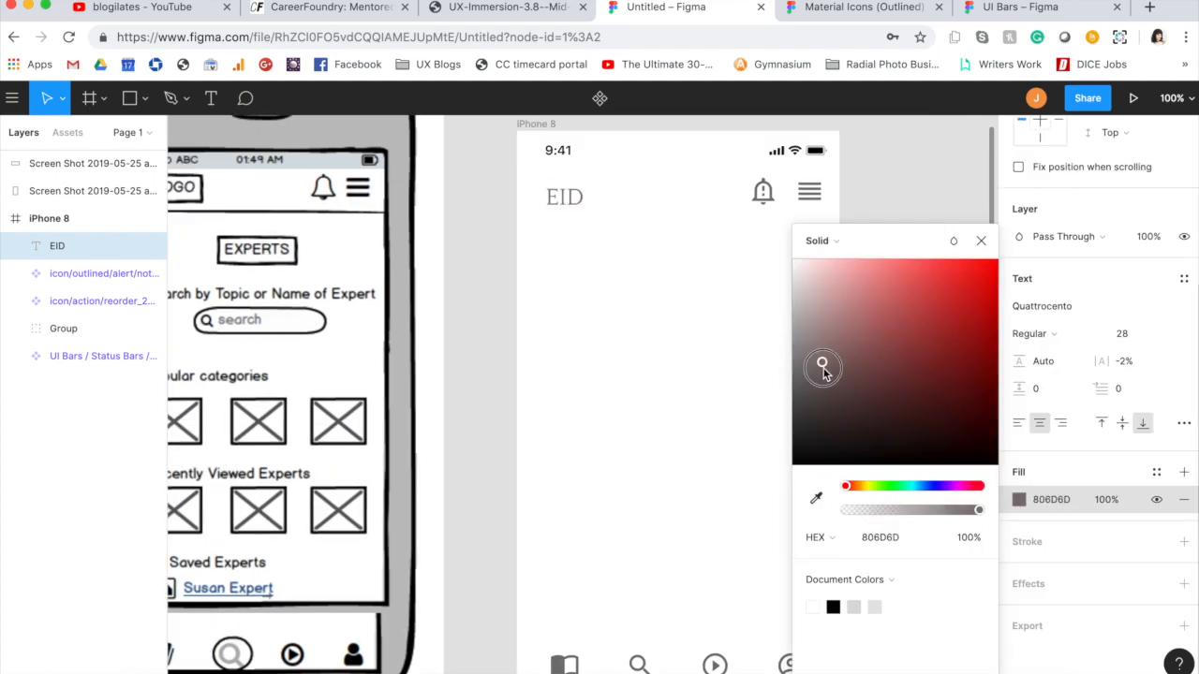
drag(822, 366, 777, 372)
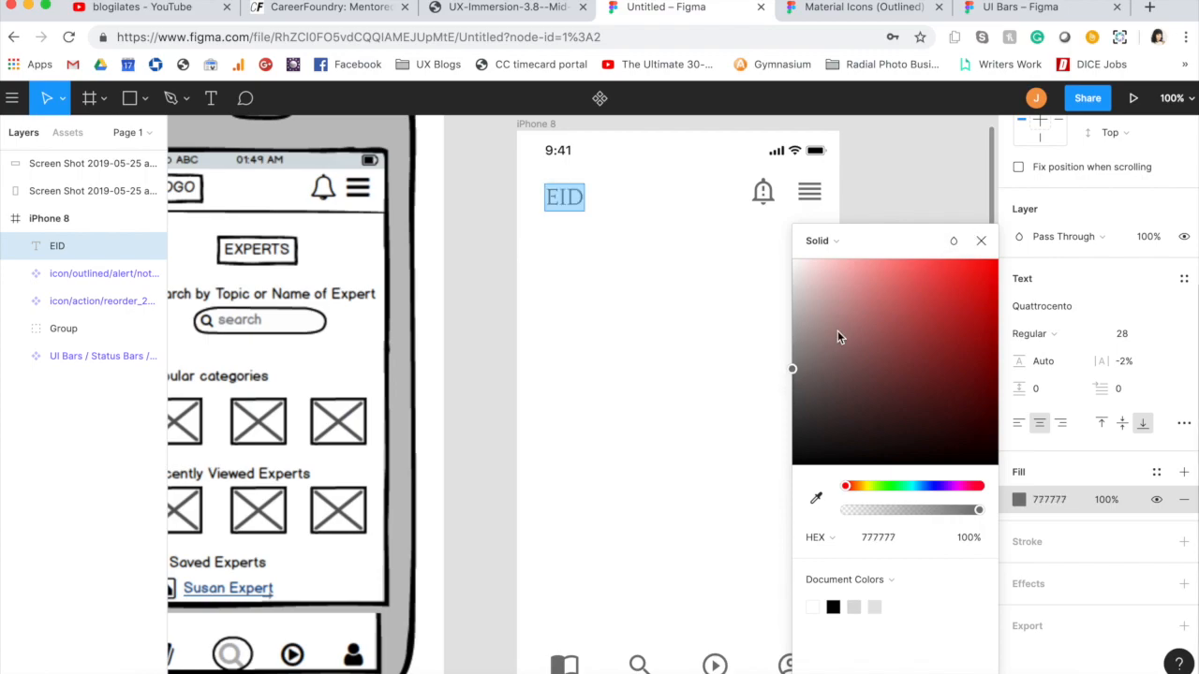
click(982, 241)
click(671, 249)
drag(573, 203, 614, 209)
click(603, 281)
Step: Draw a rectangle of about 91 × 36 around the EID text and move it behind the text in the layer order
key(r)
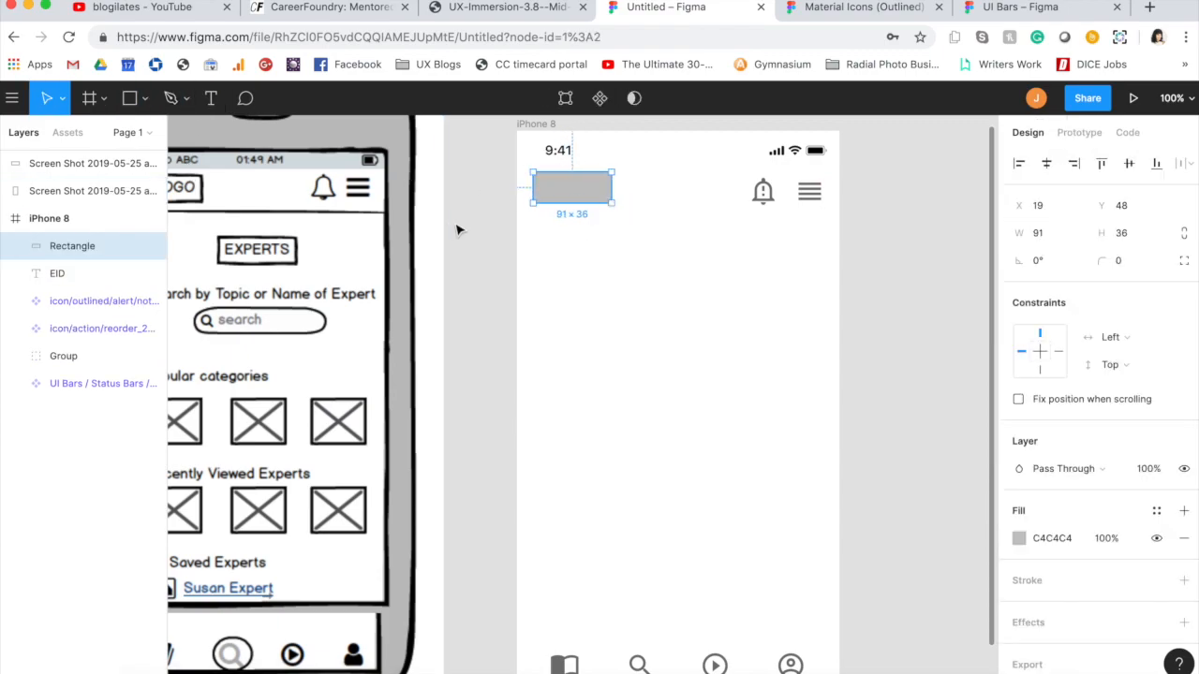
drag(77, 244, 79, 292)
Step: Set the logo rectangle's fill color to E5E5E5
click(1019, 537)
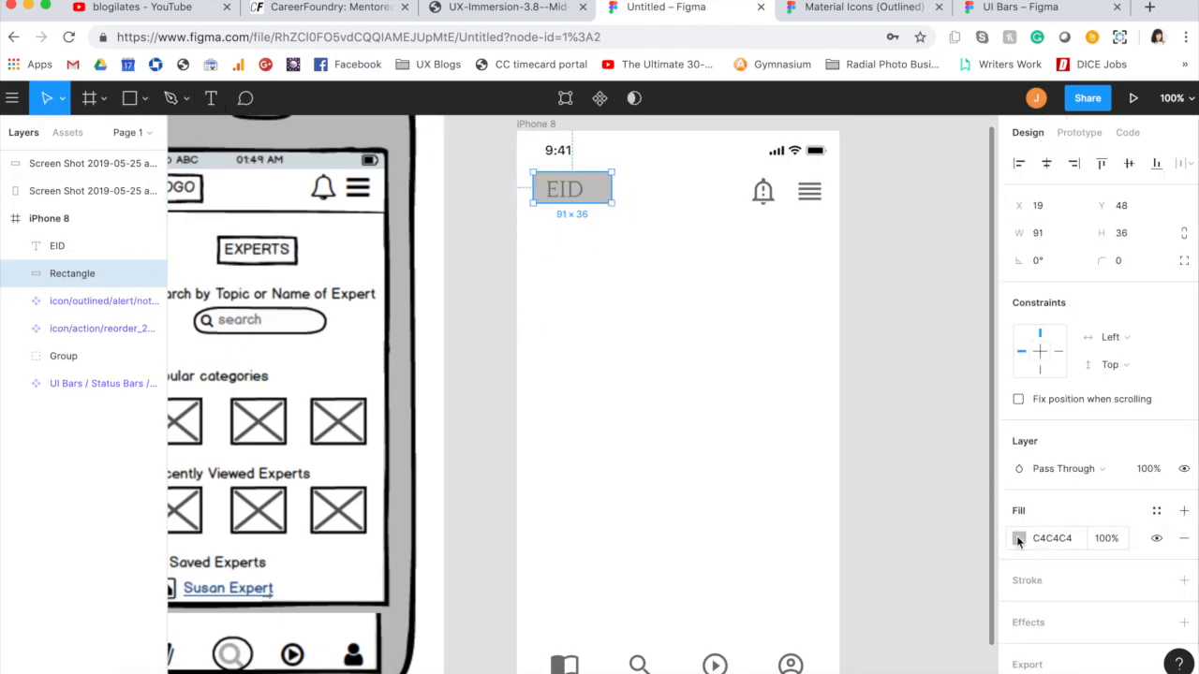
text(E5E5E5)
key(Return)
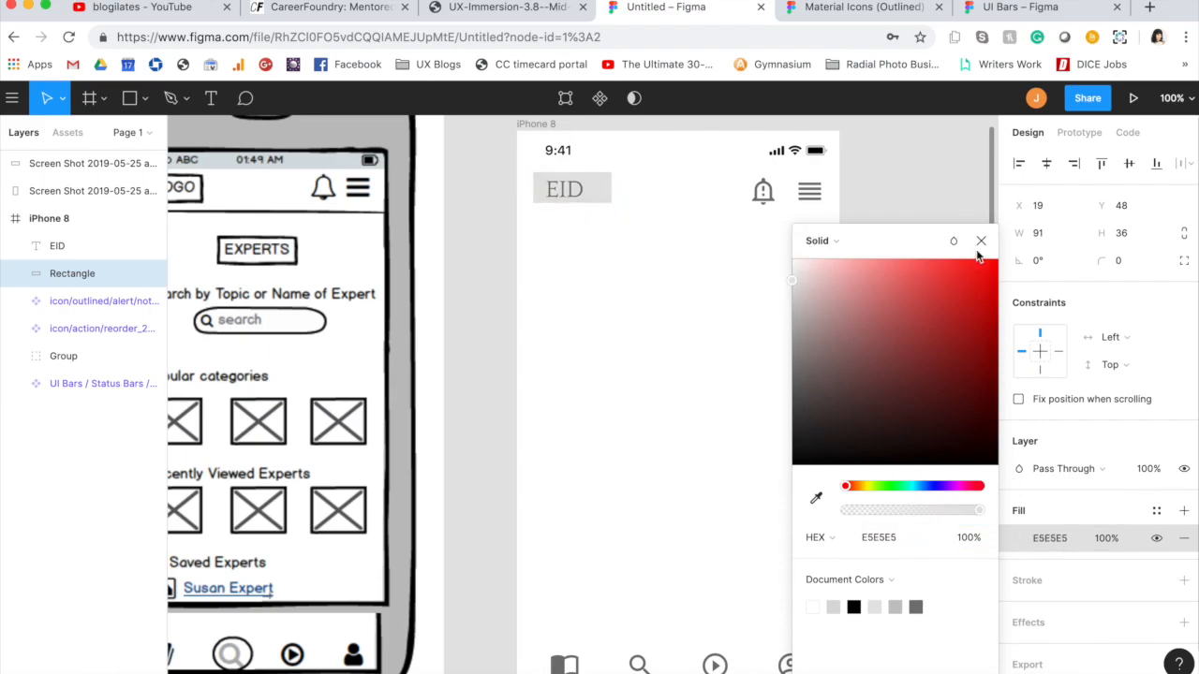
click(980, 242)
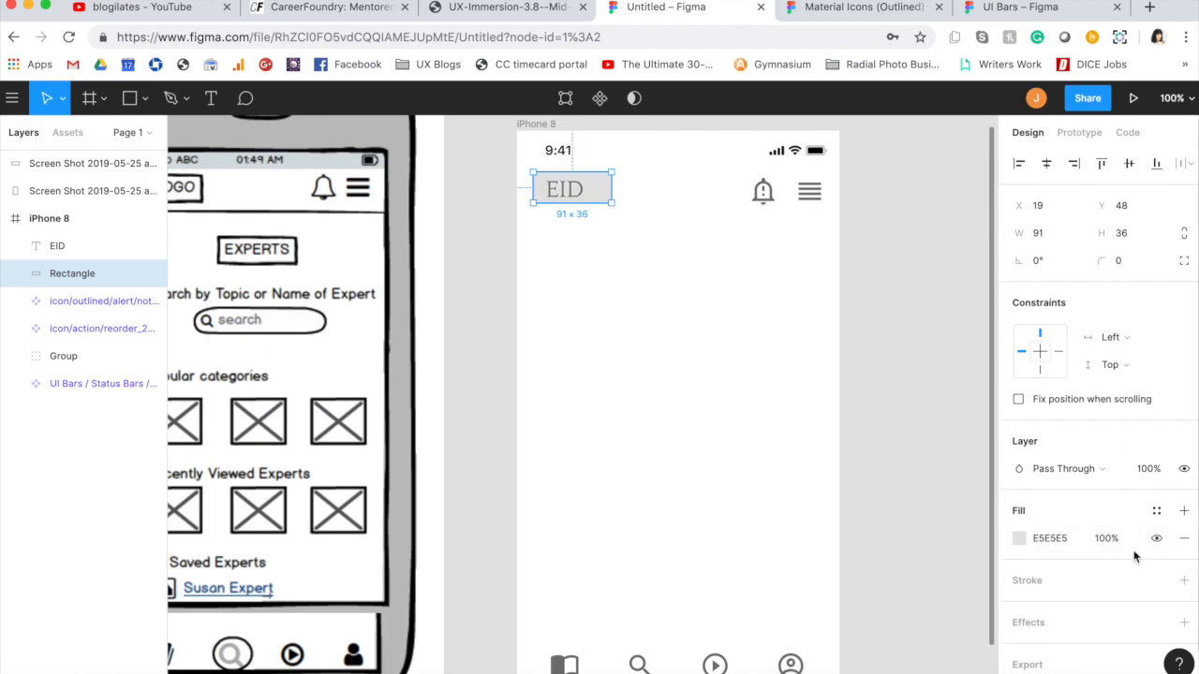
Step: Add a drop shadow and rounded corners to the logo rectangle and group it with the EID text
scroll(1134, 557, down, 1)
click(1124, 584)
scroll(1125, 588, down, 1)
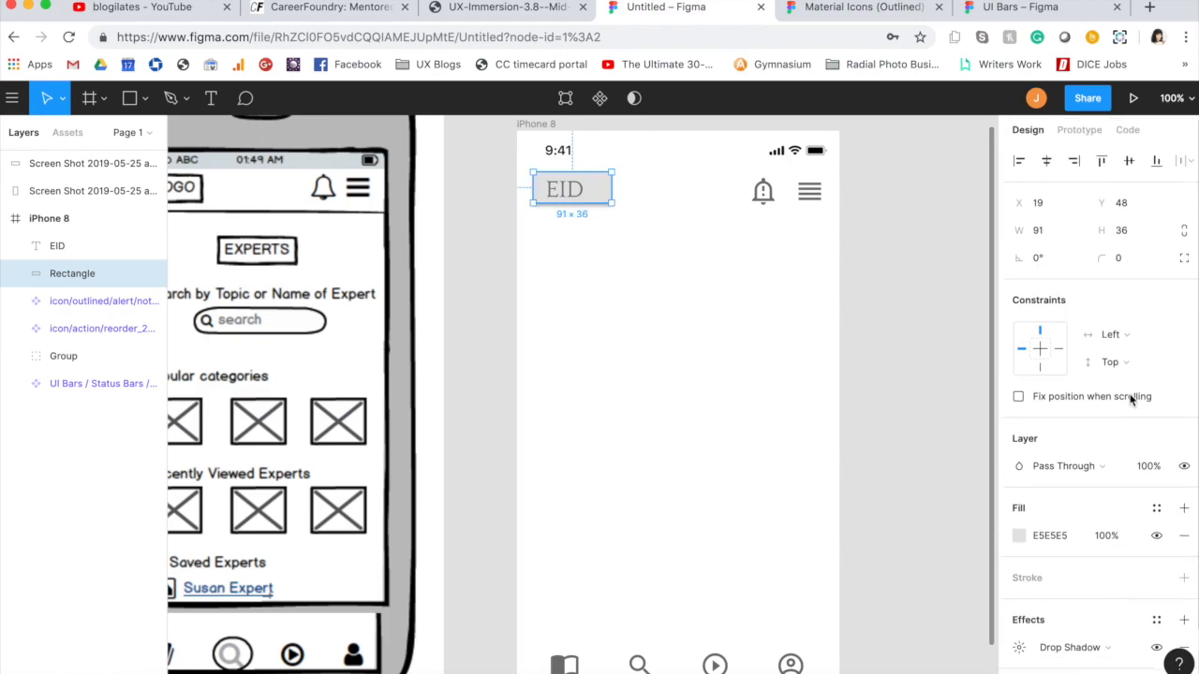
scroll(1123, 383, down, 1)
scroll(1122, 384, down, 1)
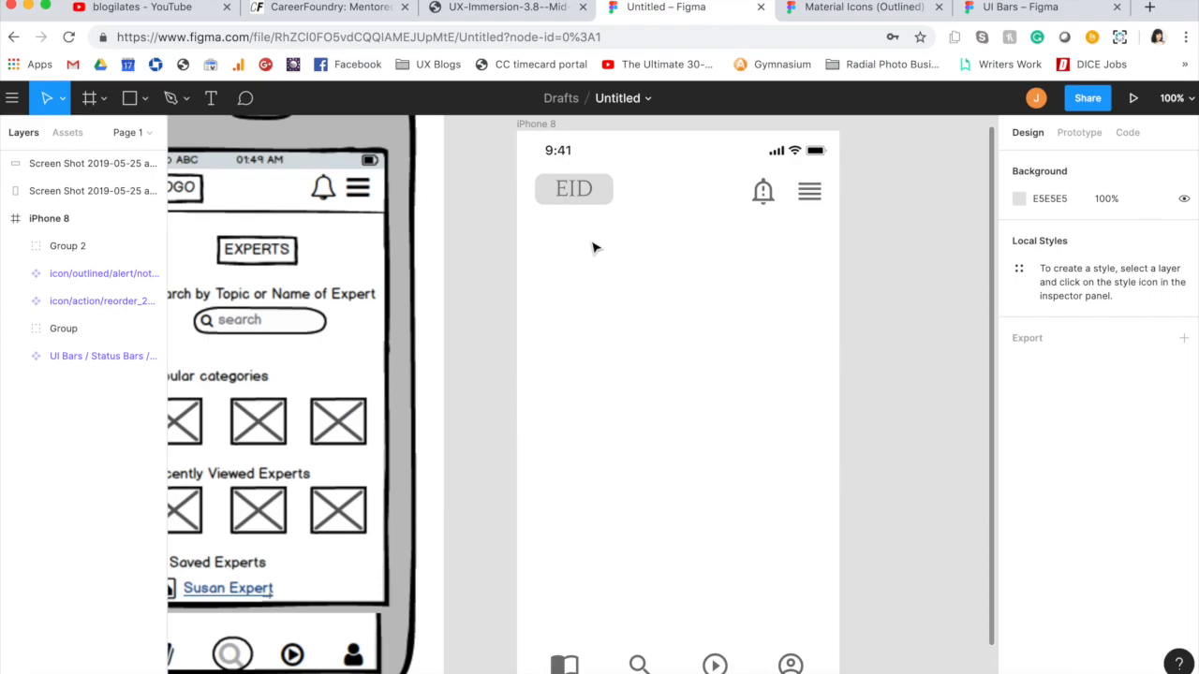
Step: Change the font of the EID text inside the logo group to Poppins
click(571, 188)
double_click(576, 189)
double_click(580, 187)
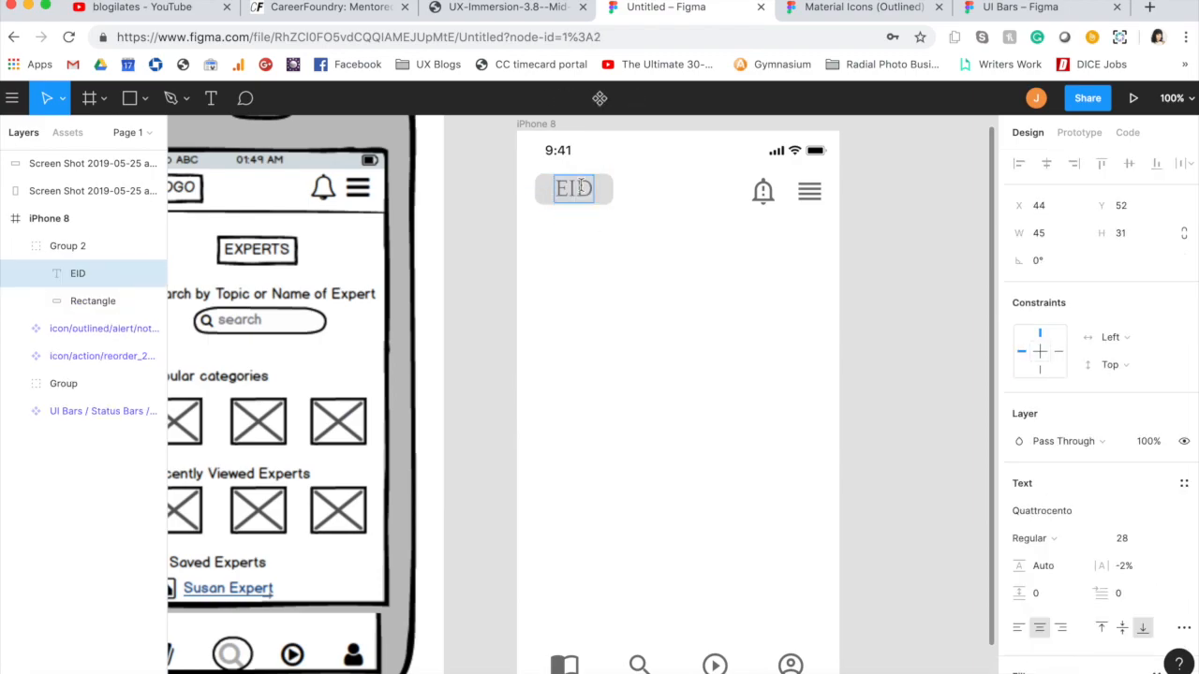
click(1063, 501)
text(Pop)
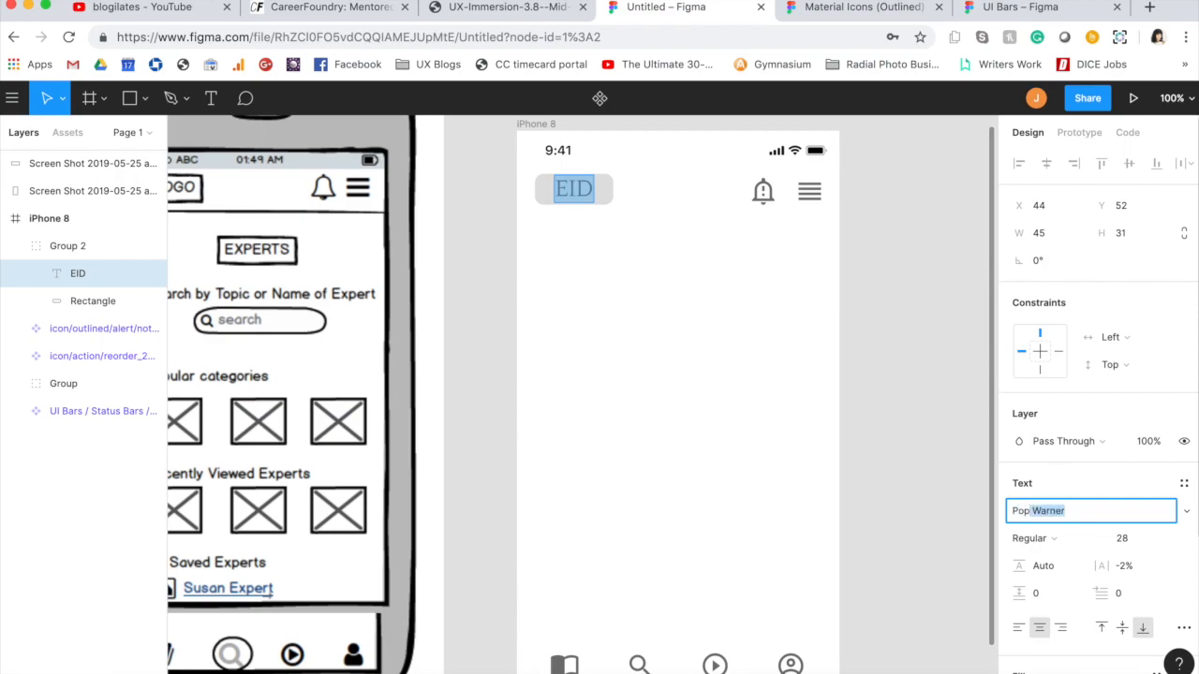
key(BackSpace)
key(BackSpace)
key(BackSpace)
key(Return)
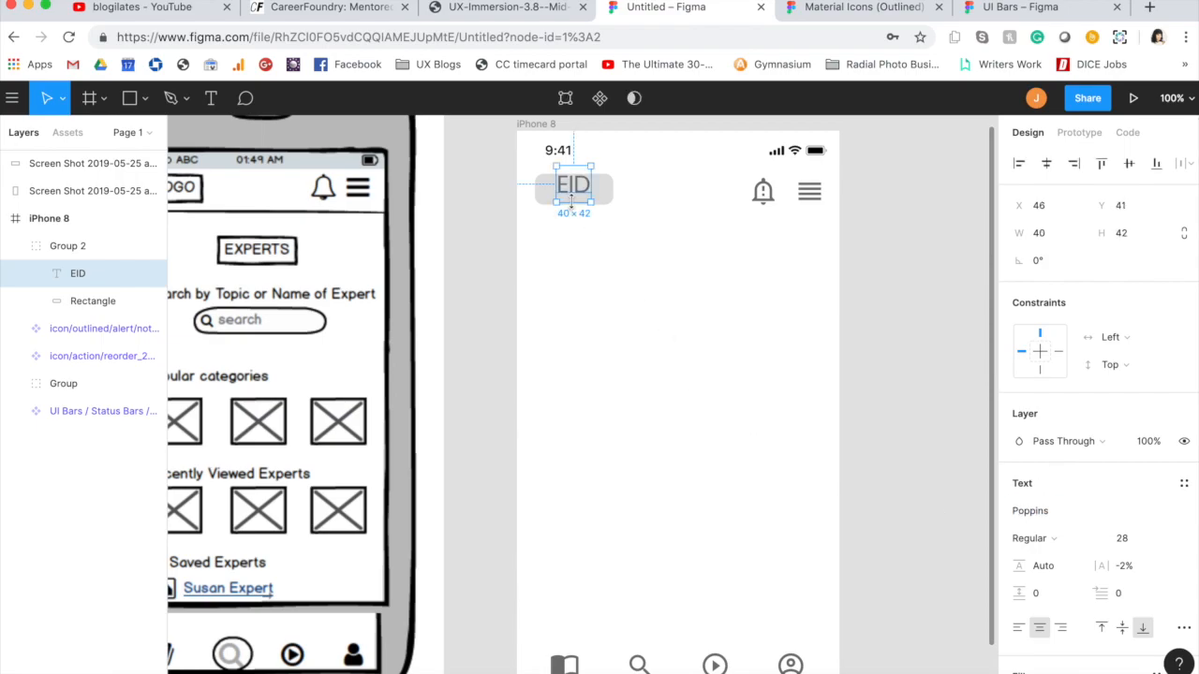
Step: Center the EID text on the logo rectangle and group the text and rectangle together
click(609, 199)
click(646, 196)
click(569, 183)
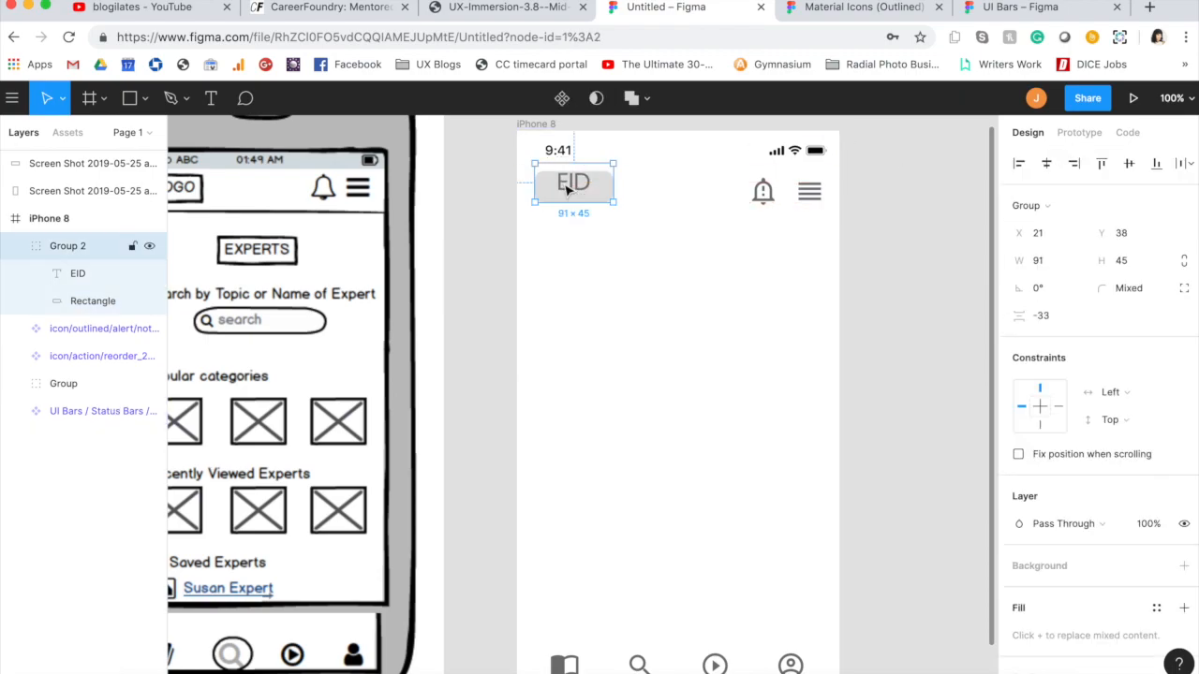
double_click(573, 188)
shift+click(600, 192)
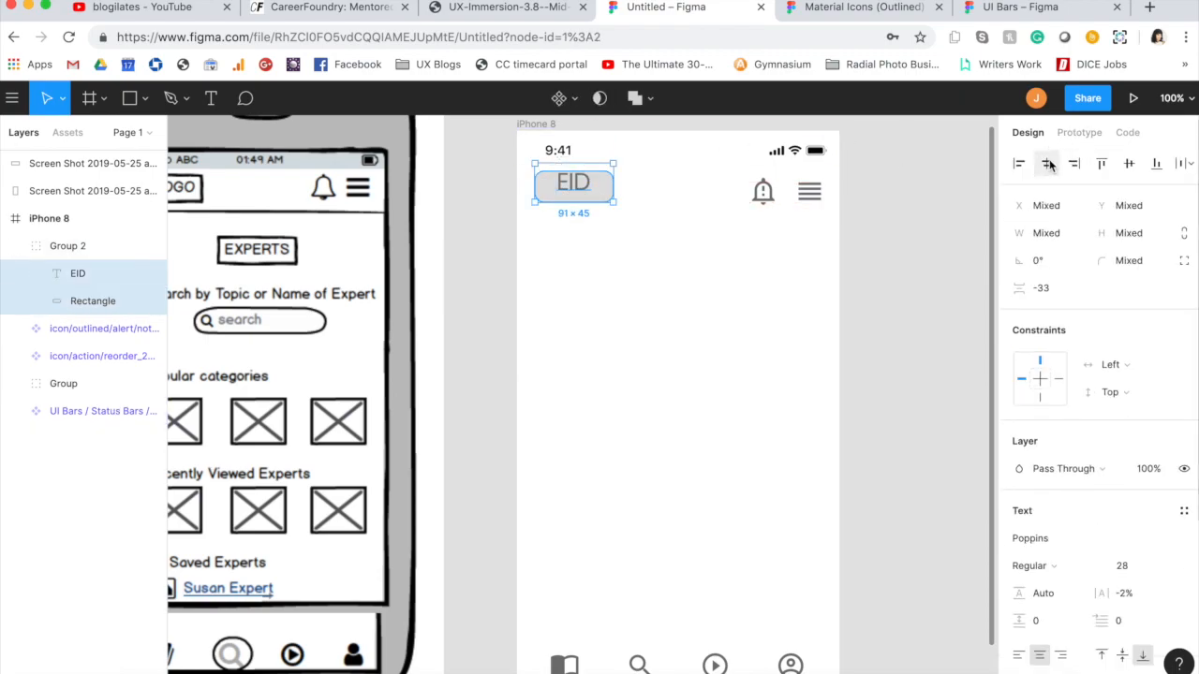
key(super+g)
mouse_move(573, 184)
mouse_down()
mouse_move(580, 204)
mouse_move(562, 201)
mouse_move(570, 206)
mouse_move(585, 208)
mouse_move(586, 187)
mouse_up()
Step: Group the bell and menu icons in the header
click(806, 223)
click(809, 193)
shift+click(769, 195)
drag(770, 195, 793, 211)
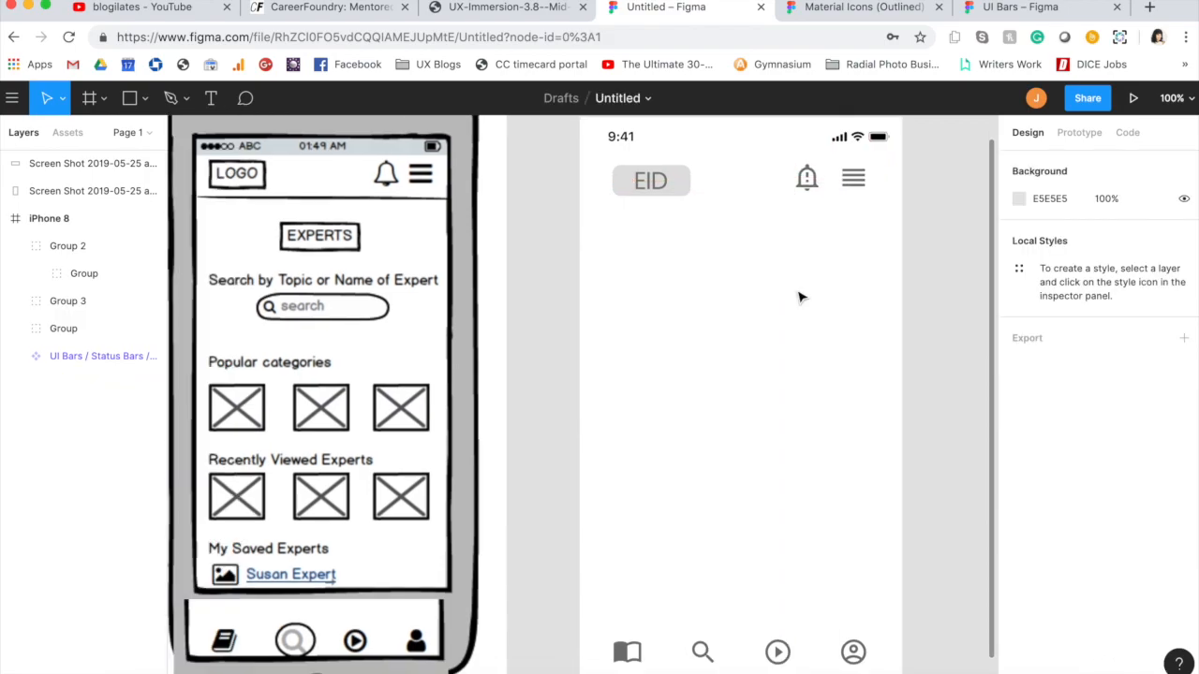
Step: Draw a 375 × 106 rectangle across the top of the iPhone 8 frame and send it behind the status bar elements
key(r)
scroll(550, 192, up, 3)
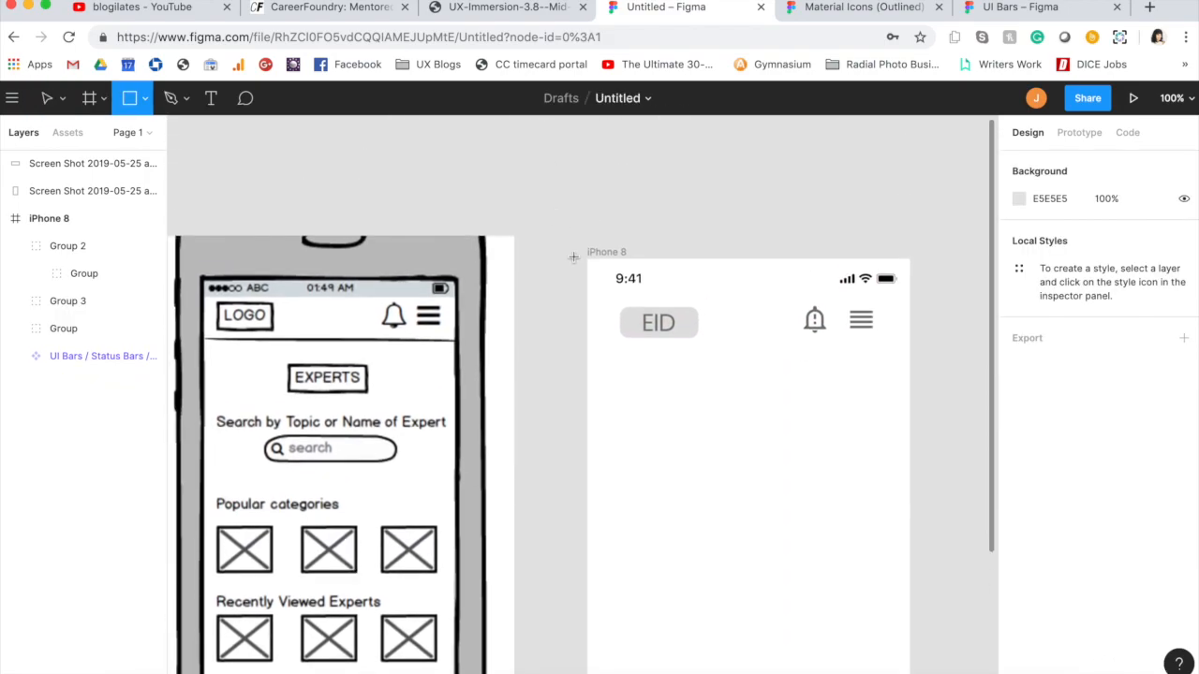
drag(591, 256, 913, 354)
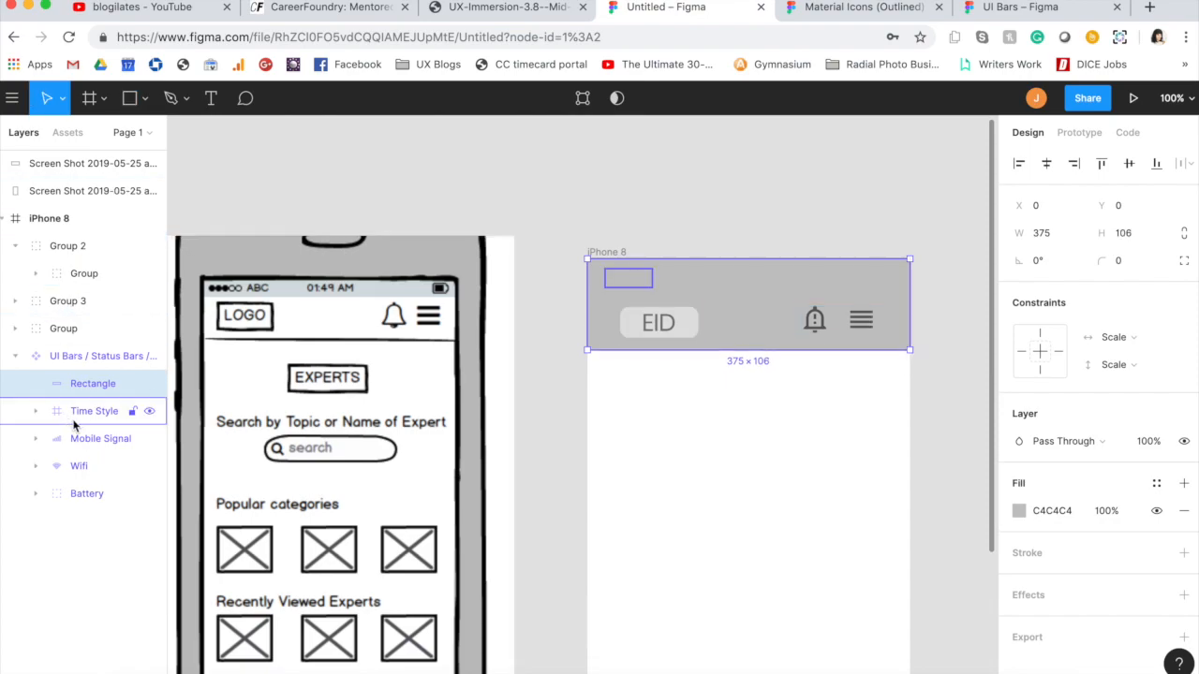
click(93, 386)
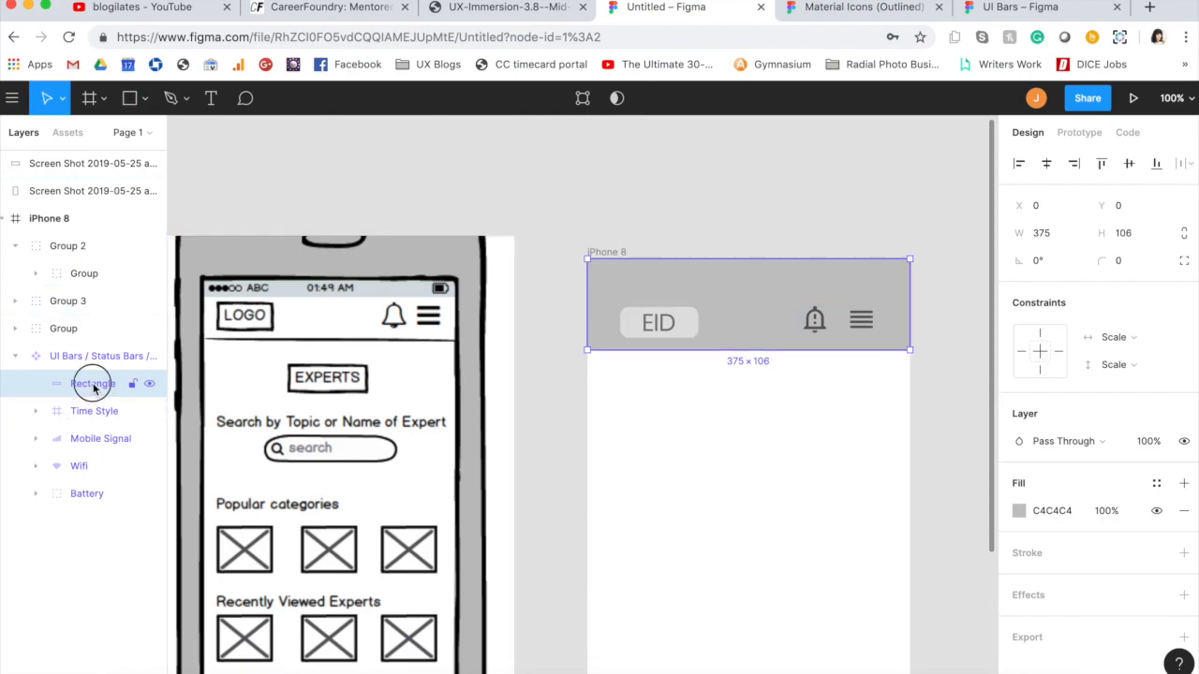
drag(94, 387, 88, 514)
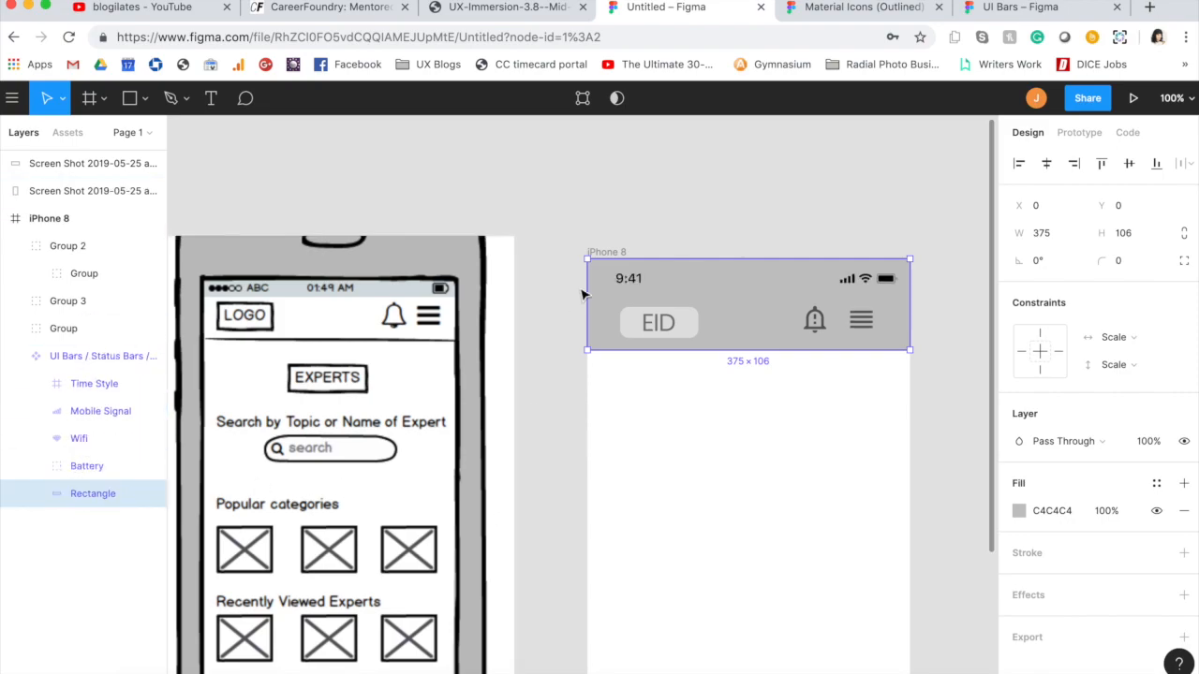
Step: Shrink the header rectangle to 375 × 62 so it starts directly below the status bar at Y 44
click(615, 191)
click(766, 286)
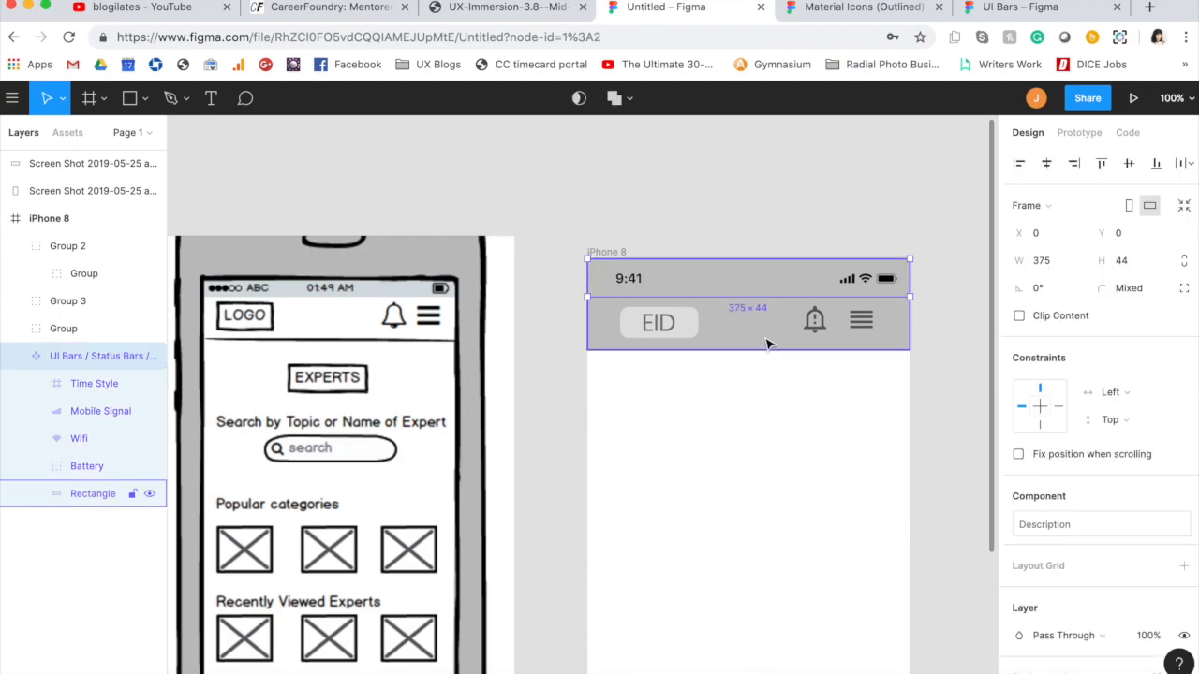
click(802, 441)
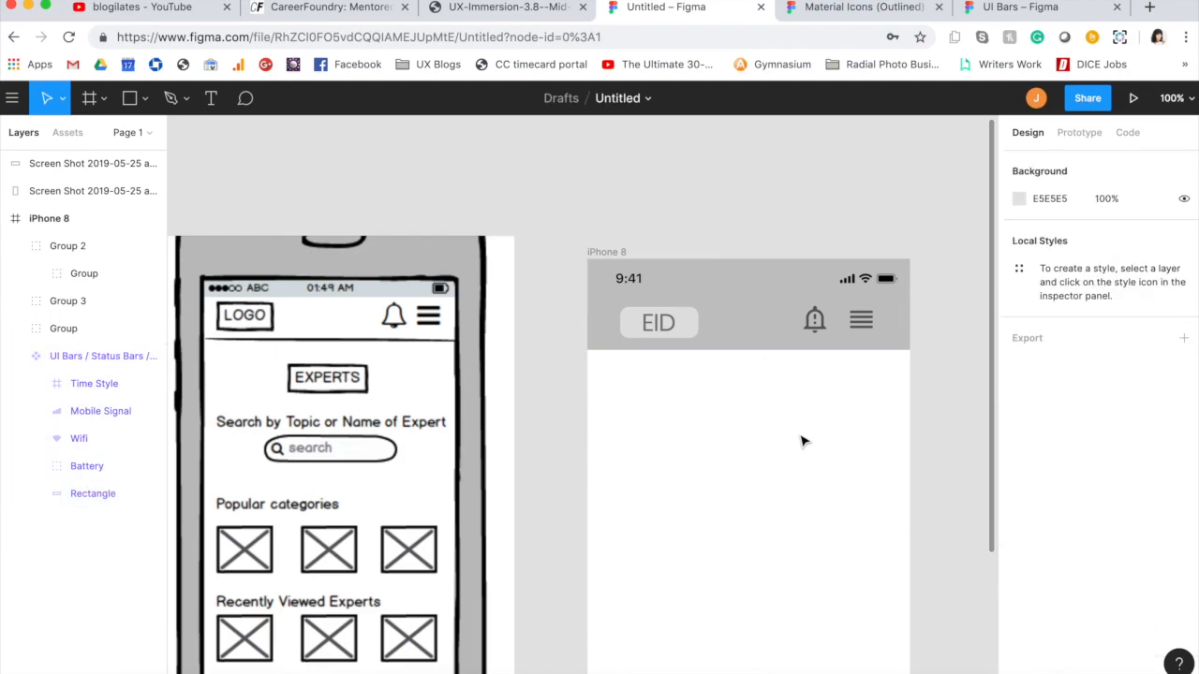
click(764, 328)
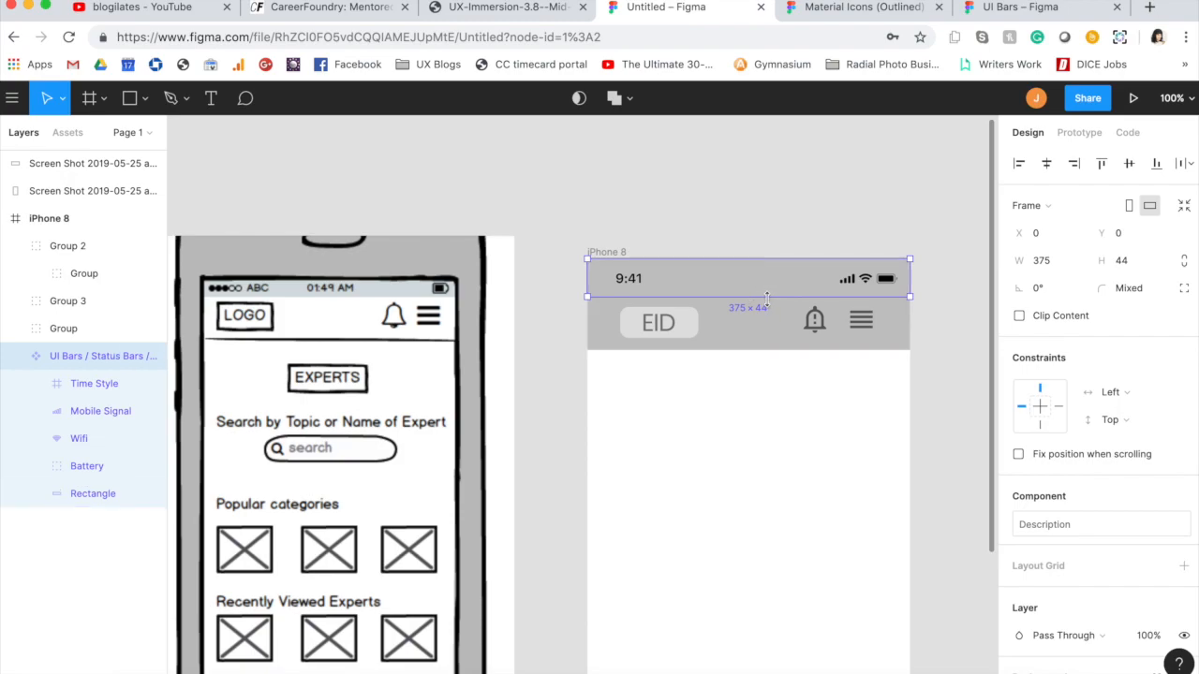
click(651, 221)
click(596, 348)
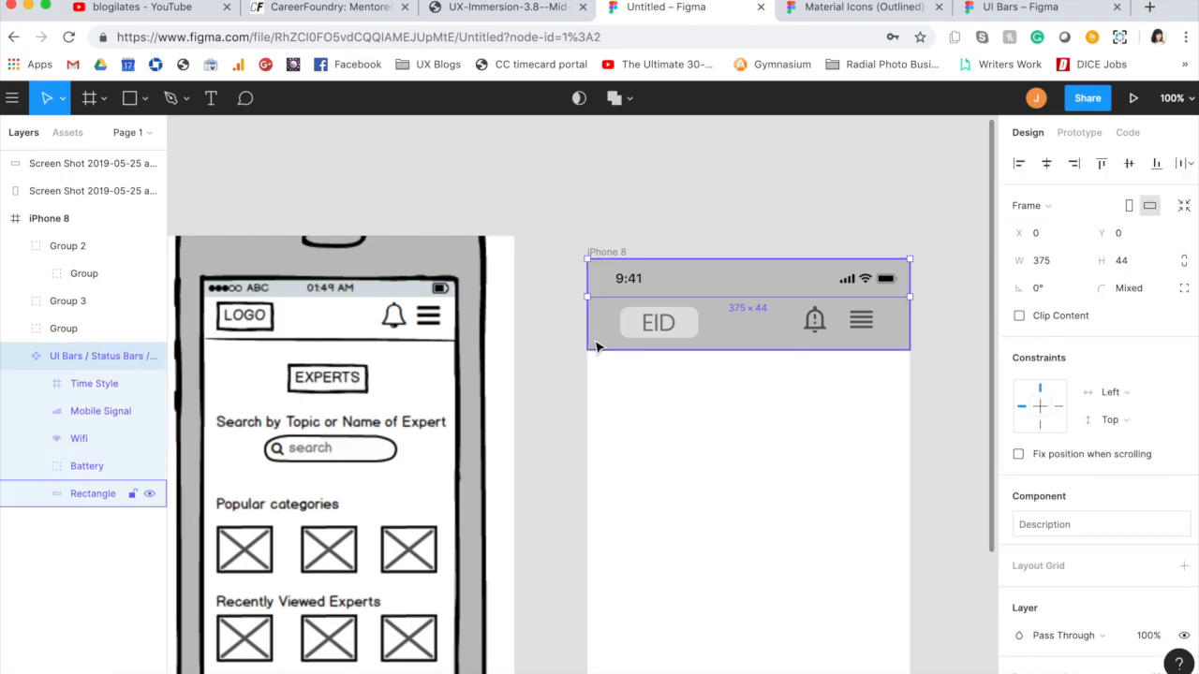
click(95, 493)
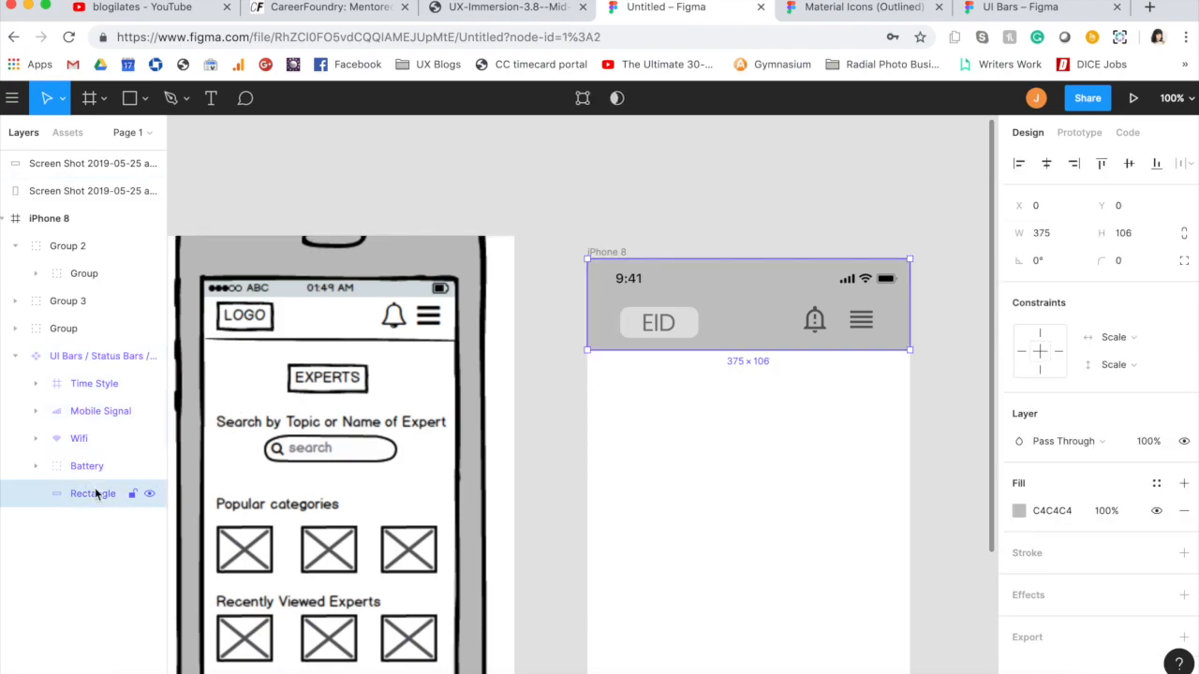
drag(588, 259, 588, 301)
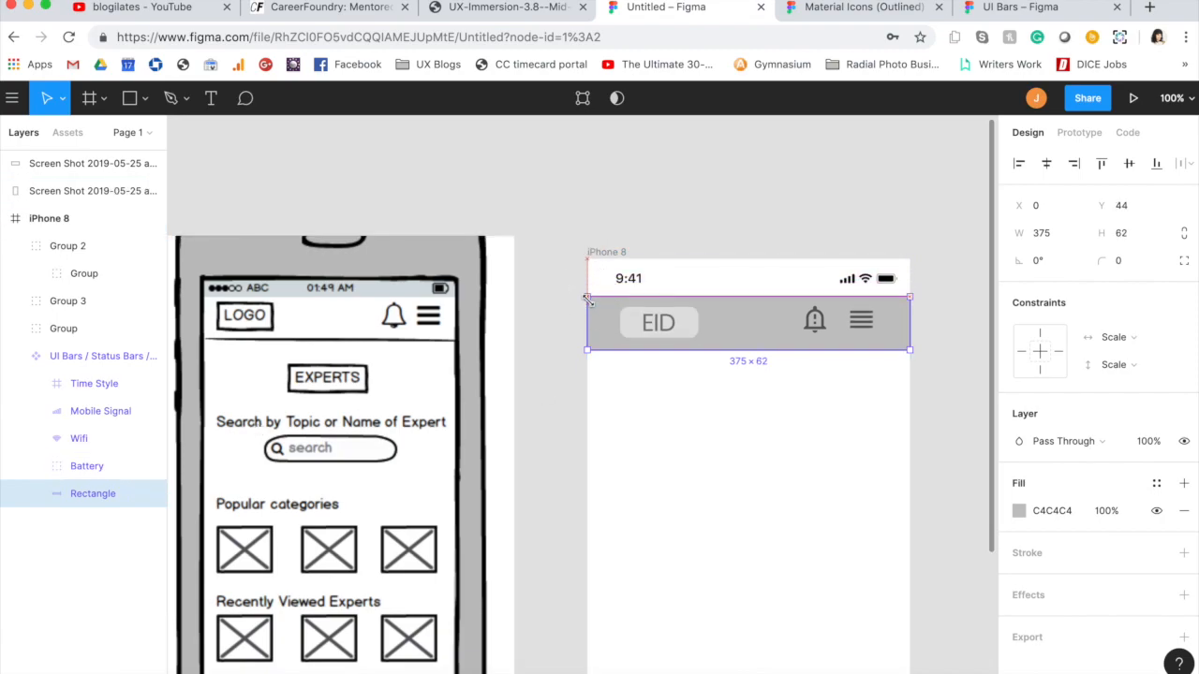
Step: Add a copy of the header rectangle at the top of the frame and put it beneath the original rectangle in the layer order
click(597, 266)
click(617, 346)
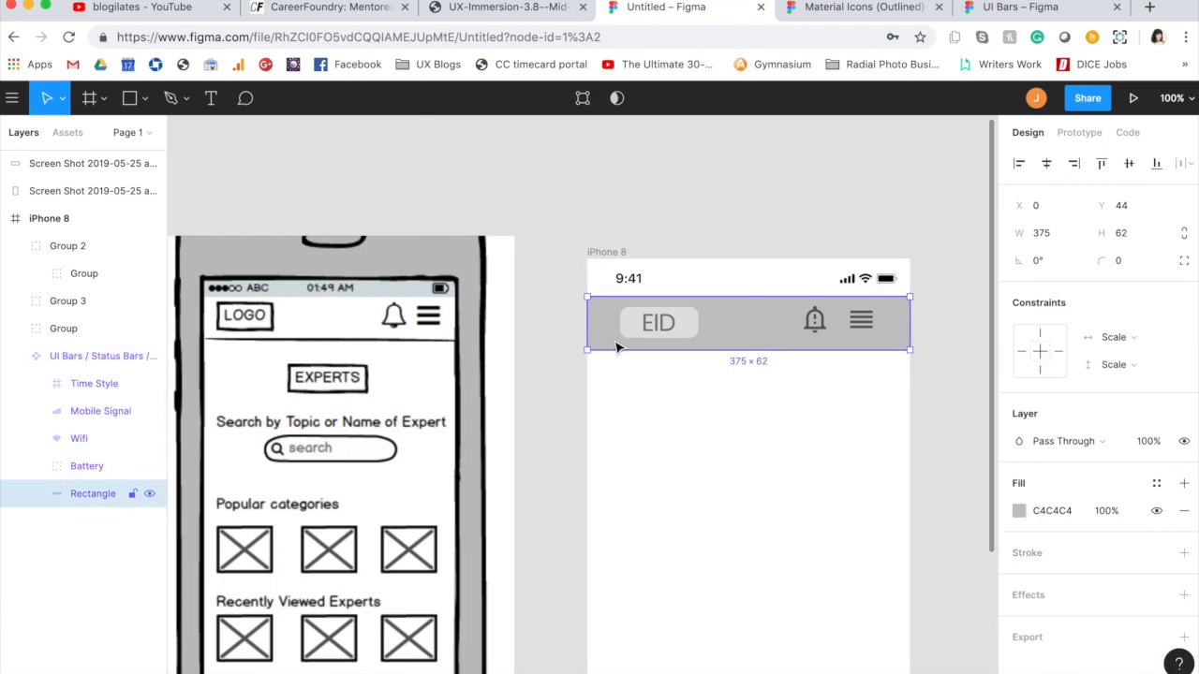
key(super+v)
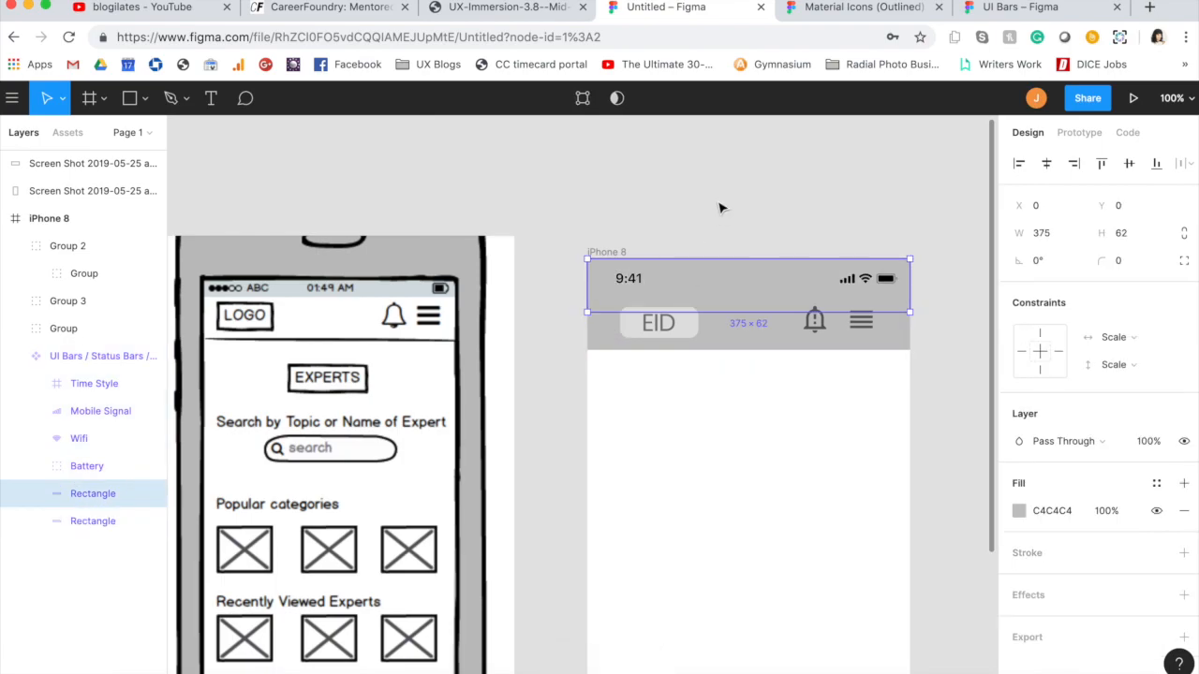
click(750, 183)
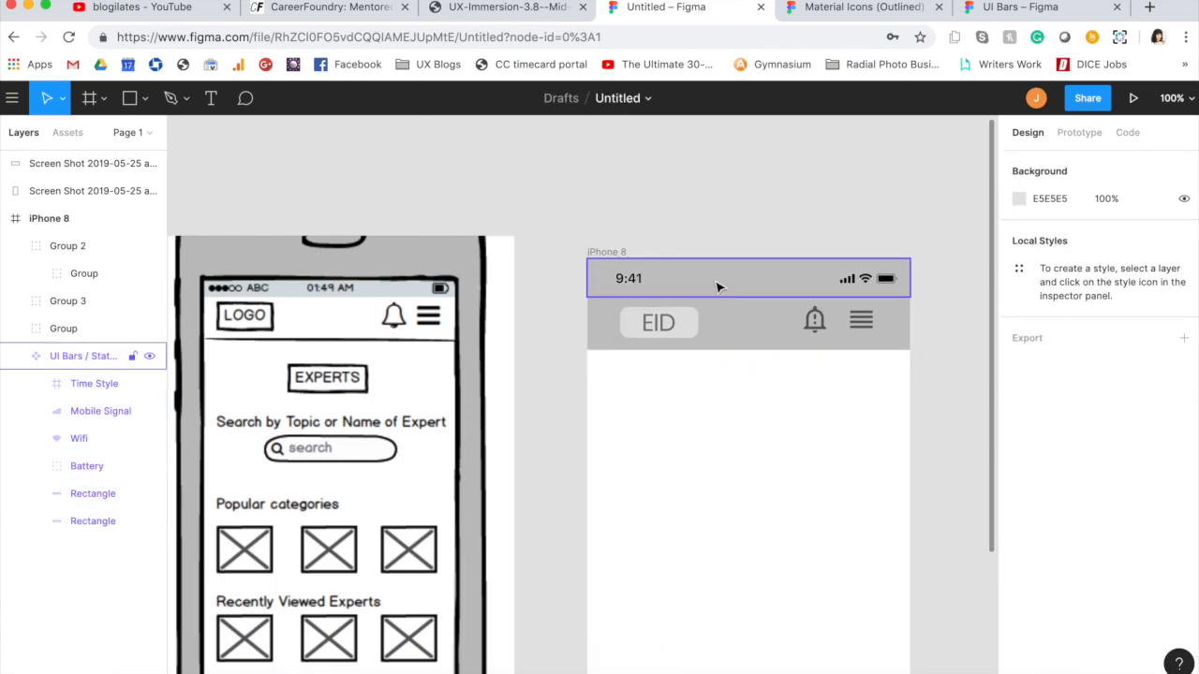
drag(93, 494, 91, 530)
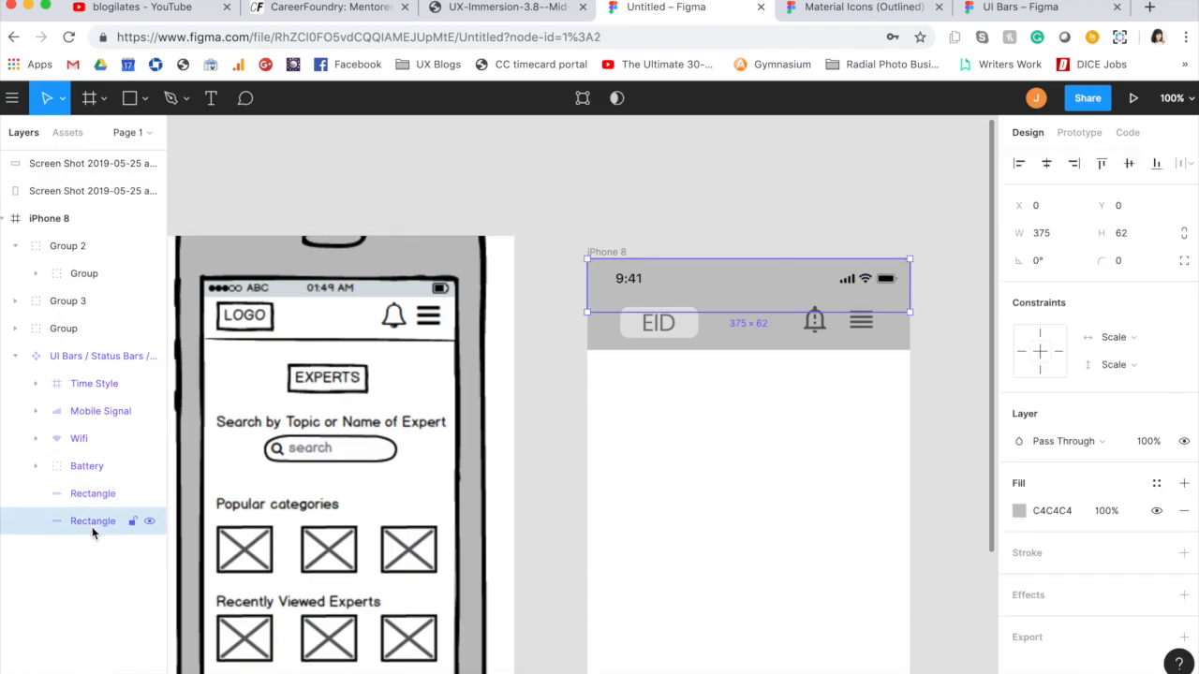
click(637, 195)
Step: Change the fill of the rectangle behind the status bar to dark gray 616161
click(600, 286)
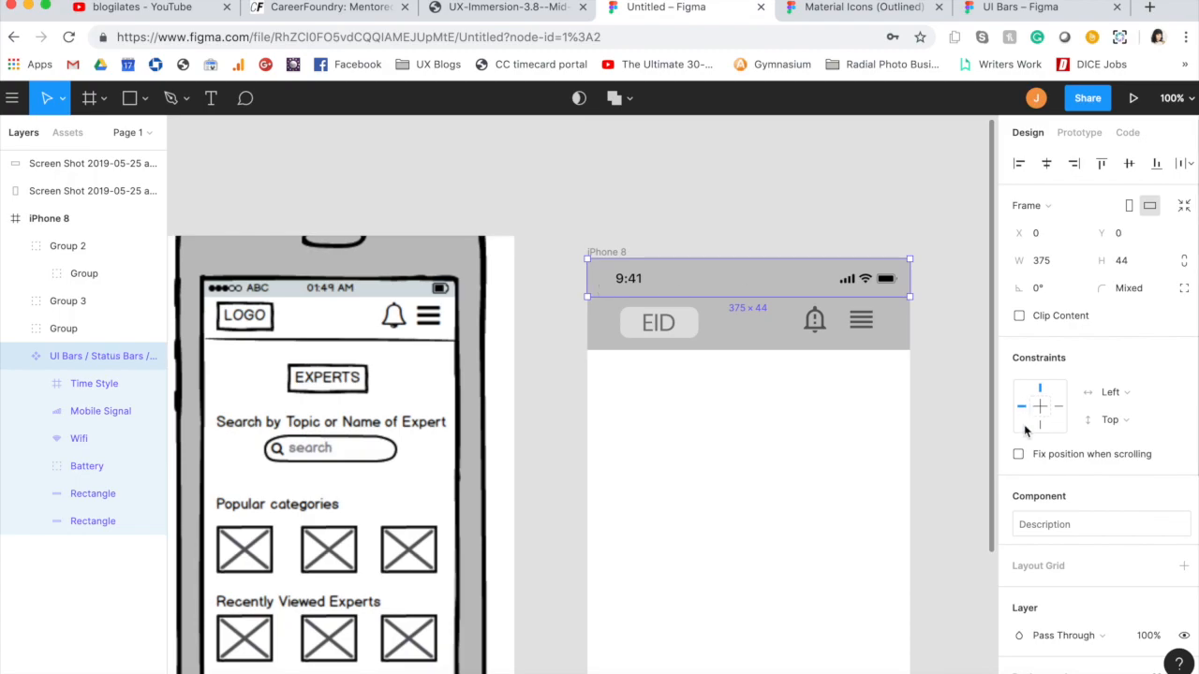
double_click(740, 292)
click(1024, 510)
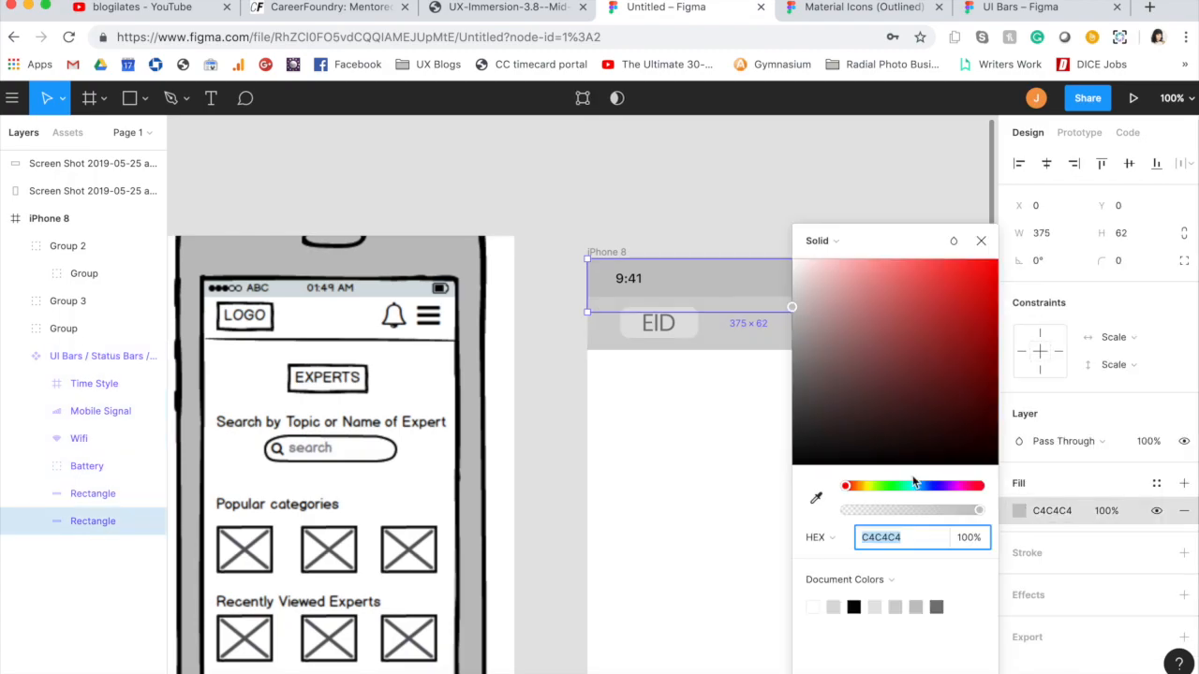
drag(807, 376, 735, 400)
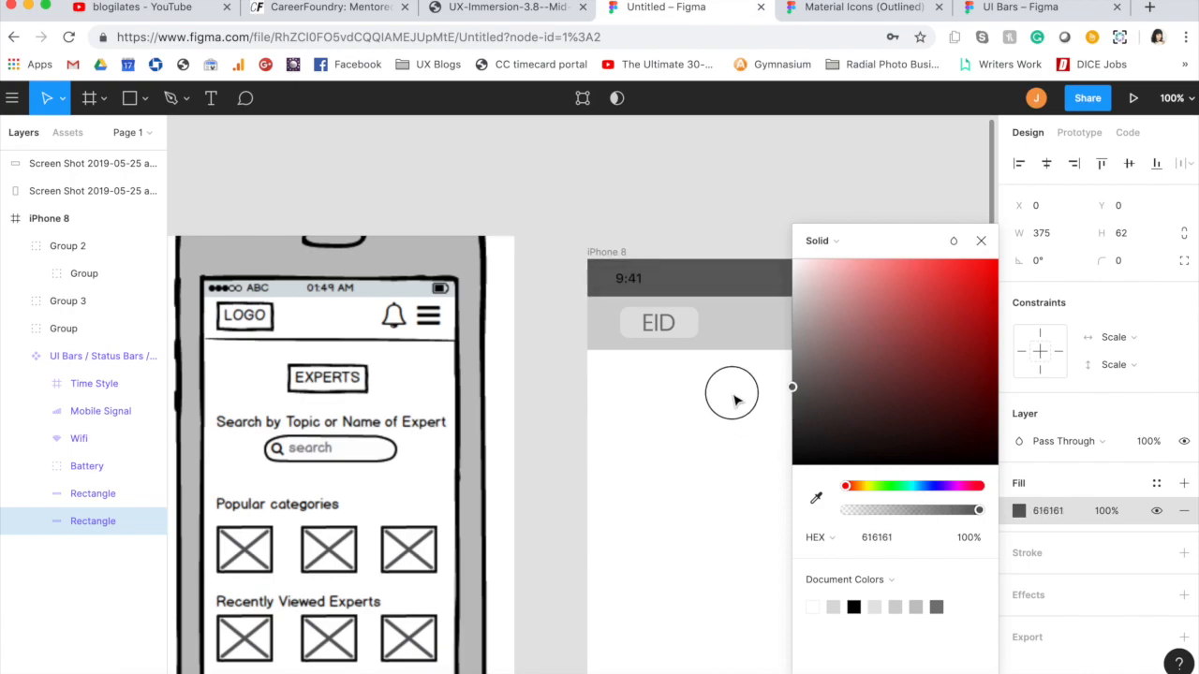
click(982, 242)
click(788, 179)
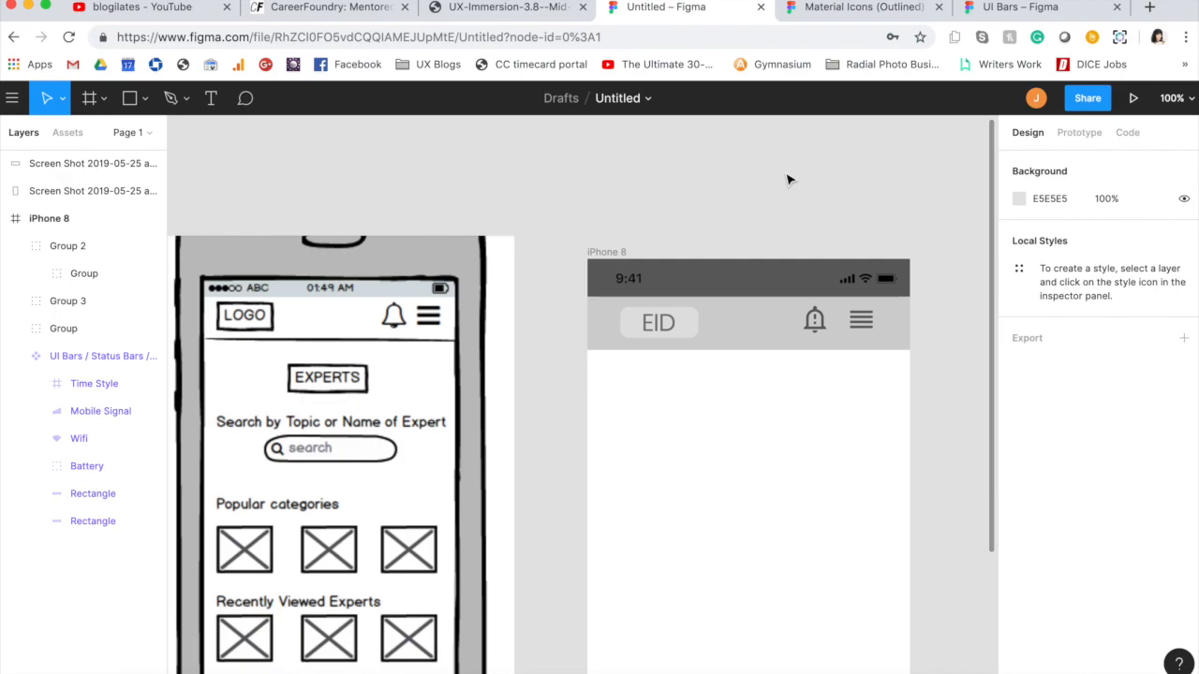
Step: Add the text EXPERTS below the header in the iPhone 8 frame
key(t)
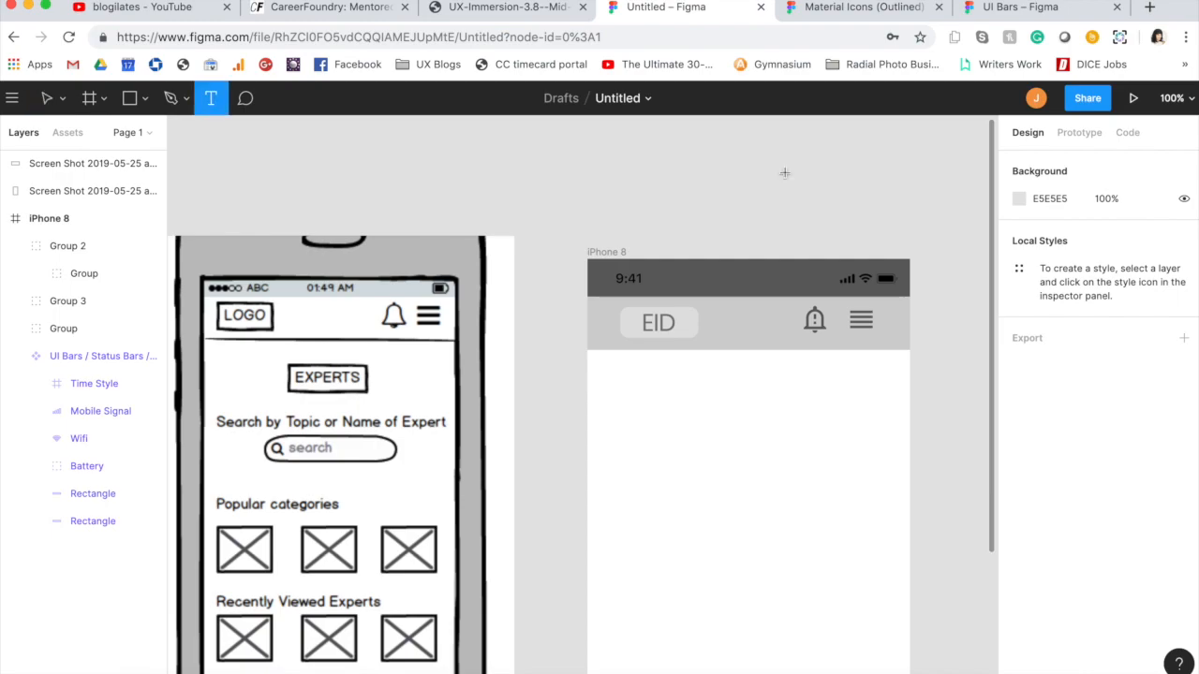
click(727, 389)
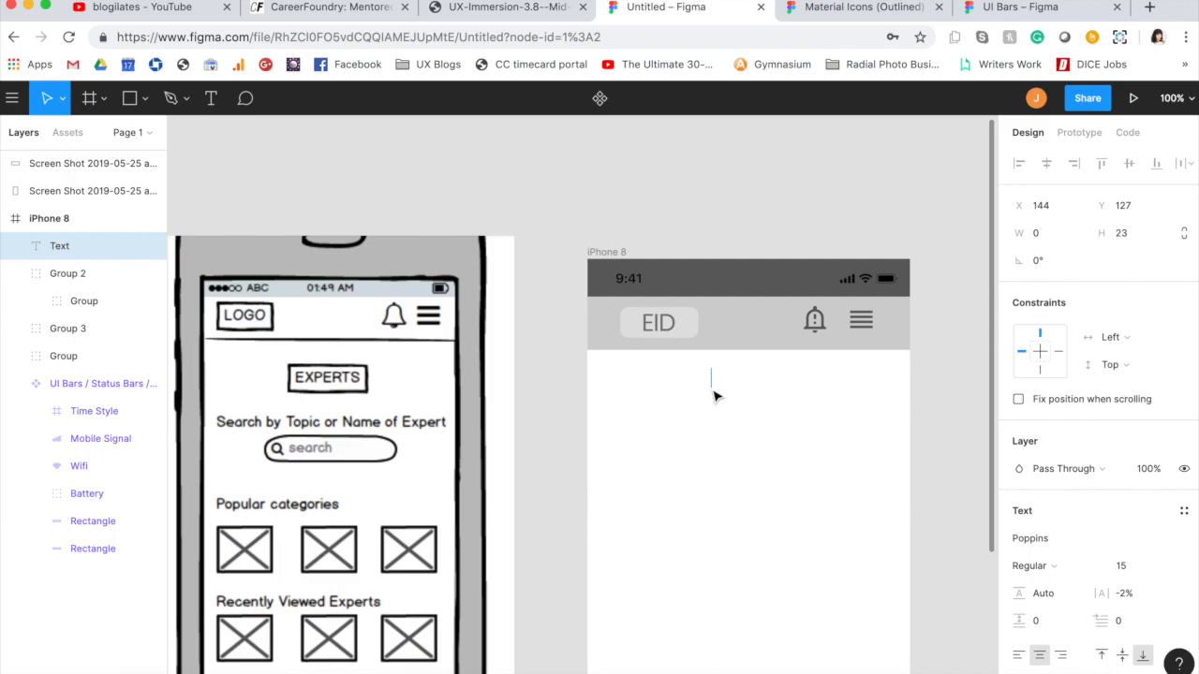
text(EXPERTS)
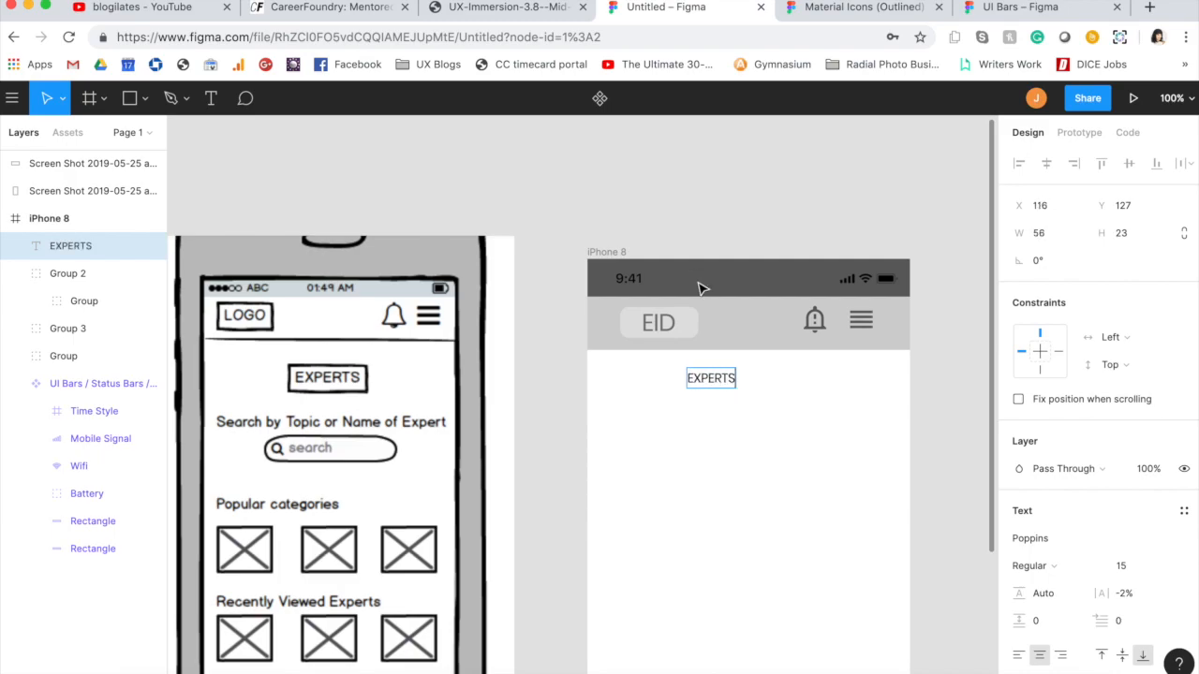
key(Escape)
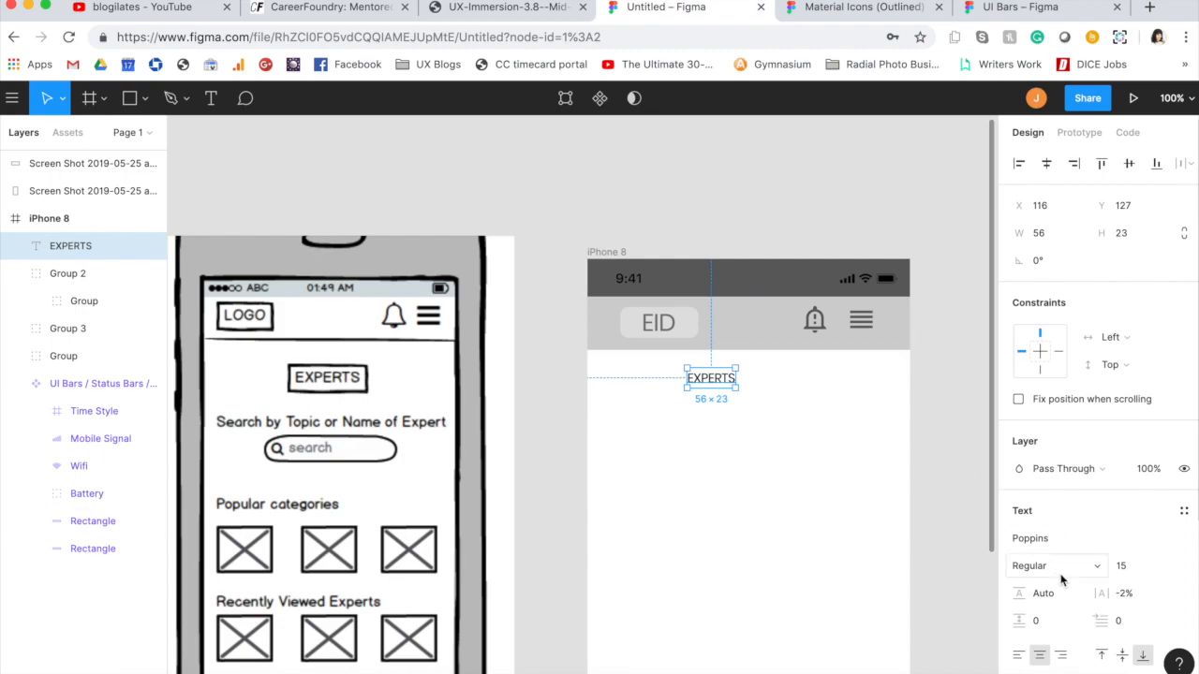
Step: Set the EXPERTS heading's font size to 20 and center it horizontally in the frame, at about Y 142
click(1120, 571)
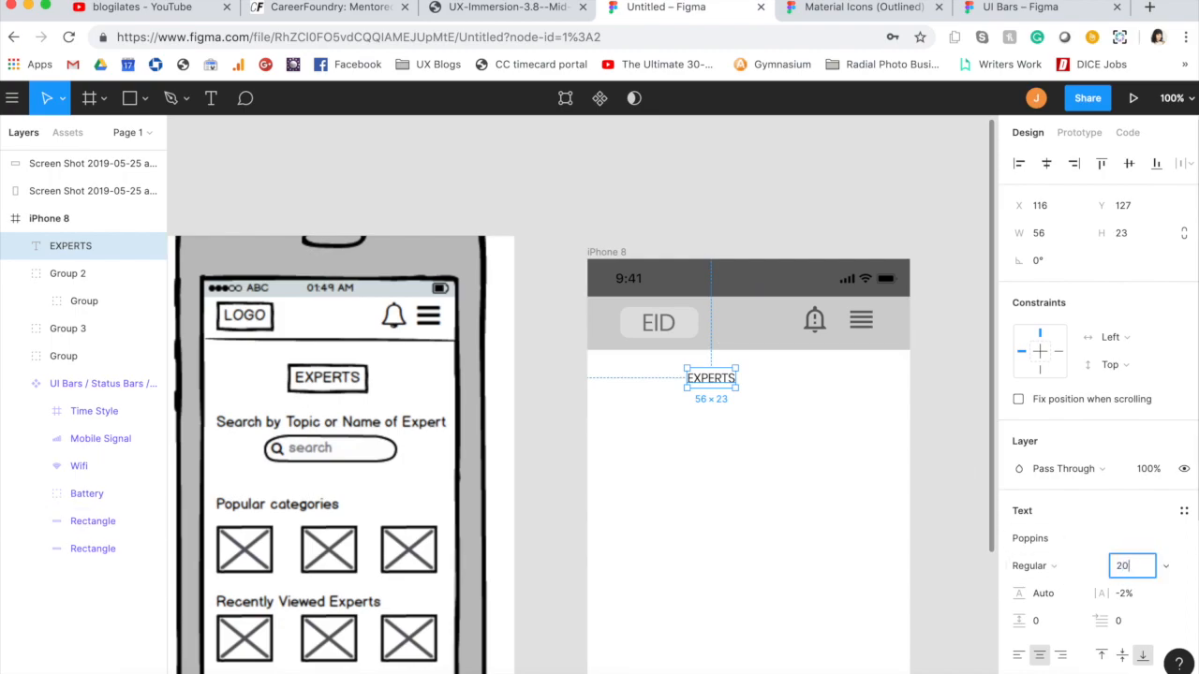
key(Return)
click(709, 141)
drag(710, 383, 750, 403)
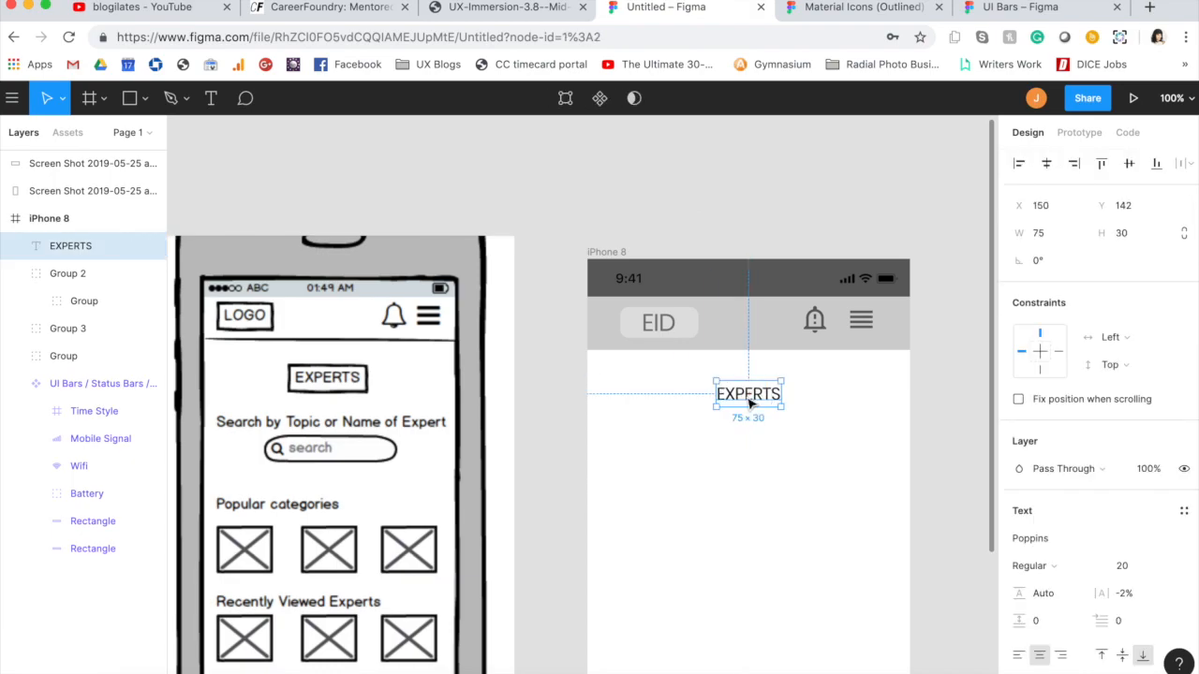
Step: Duplicate the EXPERTS heading, place the copy below the original, and set the copy's font size to 14
key(ctrl+v)
drag(750, 403, 727, 444)
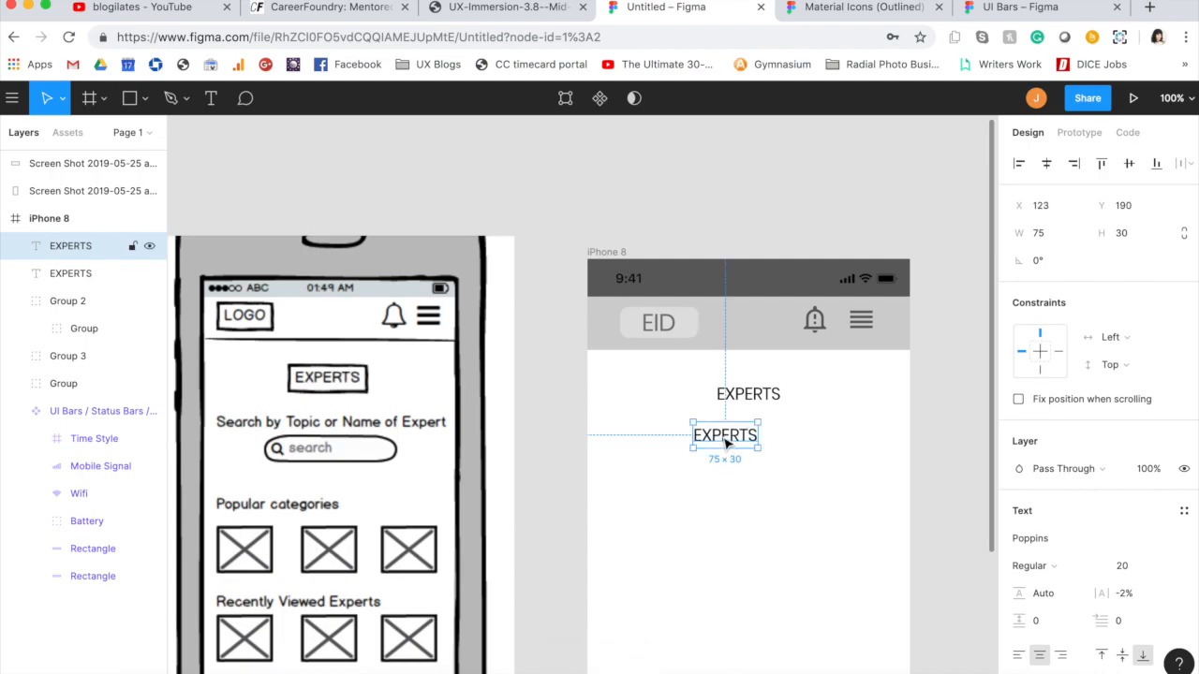
double_click(727, 444)
click(1127, 573)
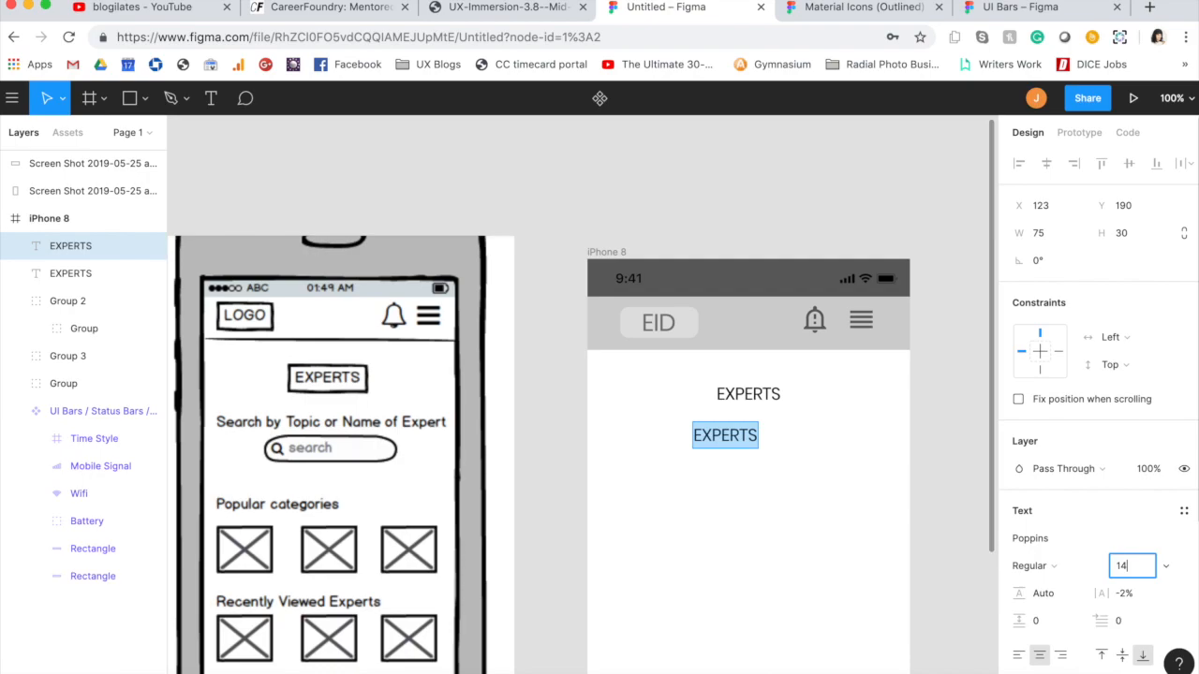
key(Return)
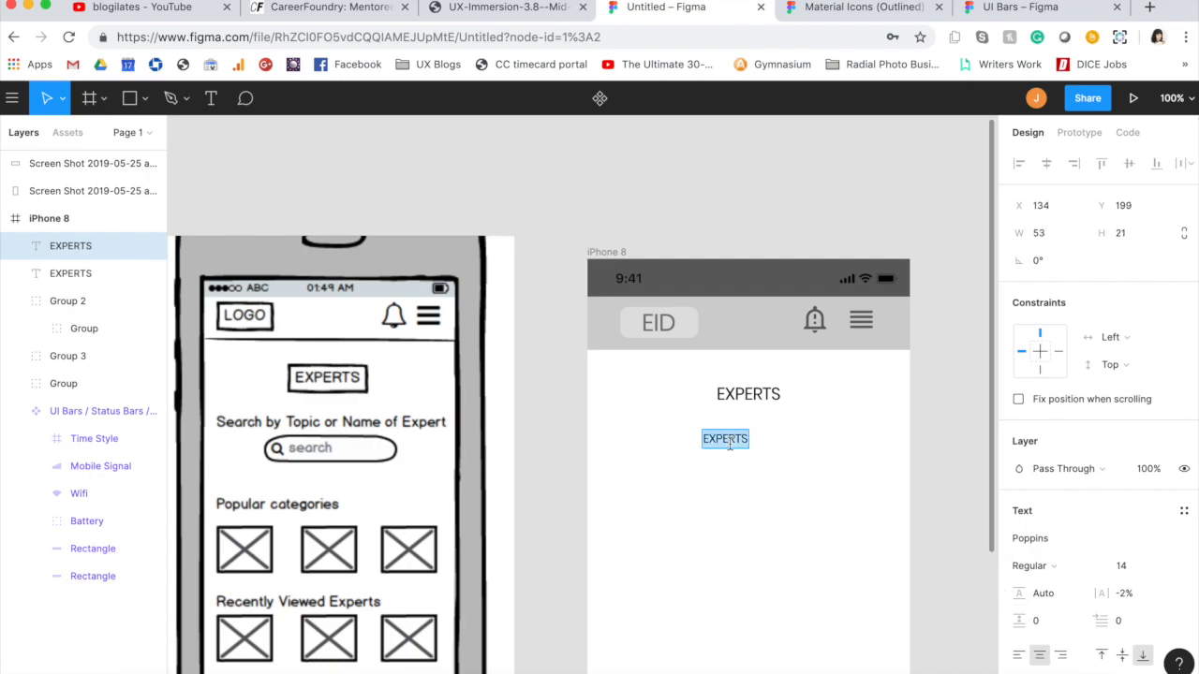
Step: Replace the copied heading's text with "Search by Topic or Name of Expert"
text(SEARCH)
key(BackSpace)
key(BackSpace)
key(BackSpace)
key(BackSpace)
text(arch b)
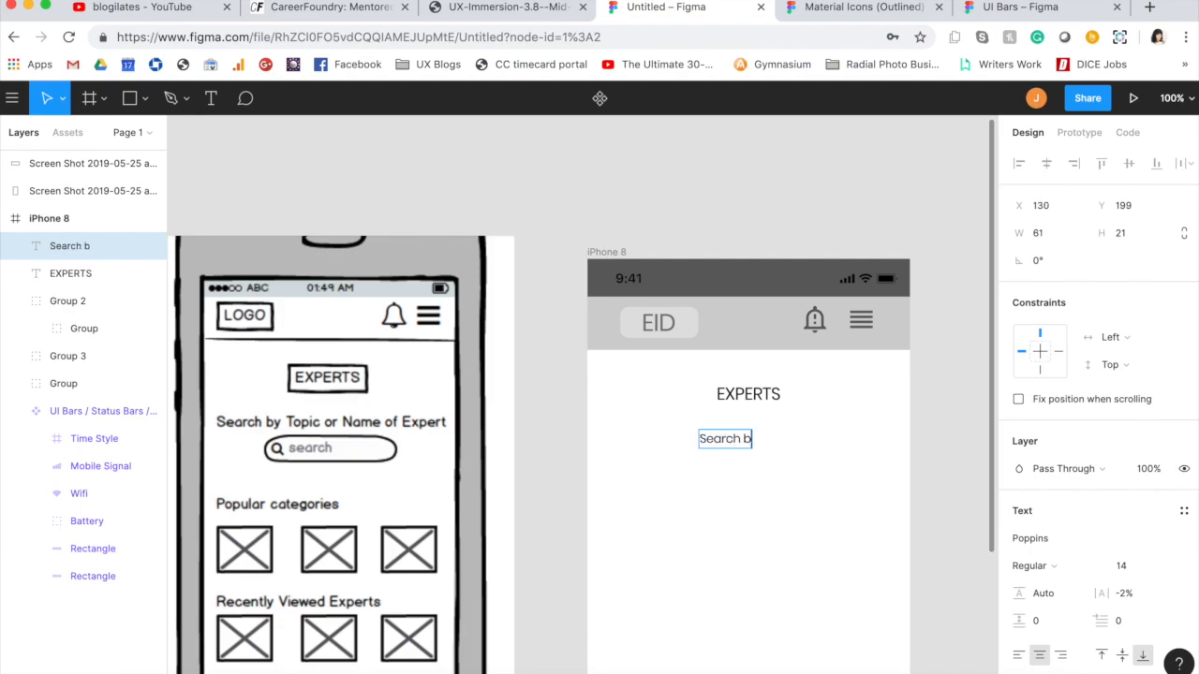
text(y Topic or N)
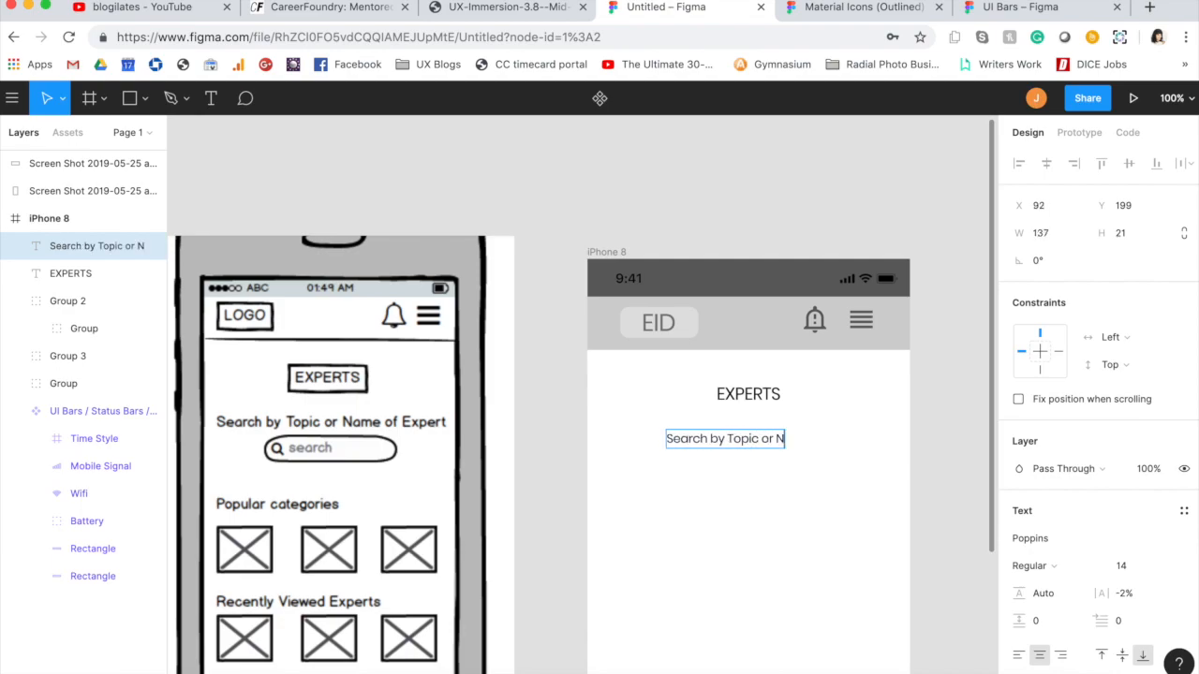
text(ame of Expert)
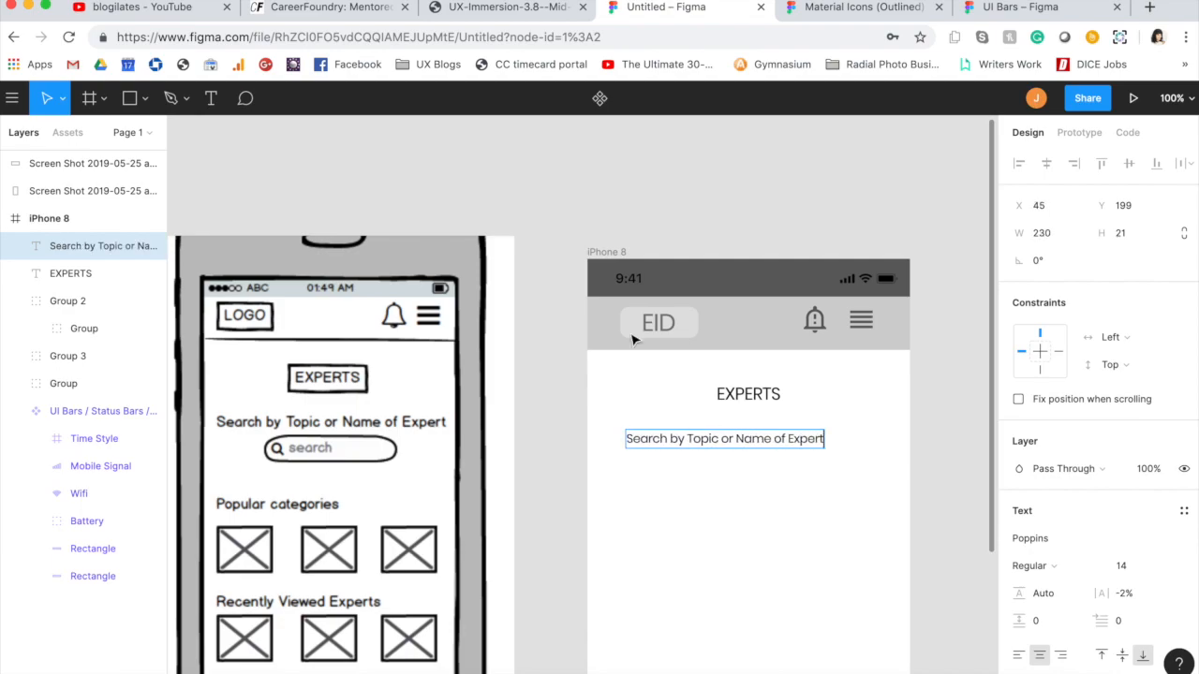
Step: Move the search caption up beneath the EXPERTS heading and align both texts by their horizontal centers
drag(727, 457, 753, 422)
shift+click(749, 409)
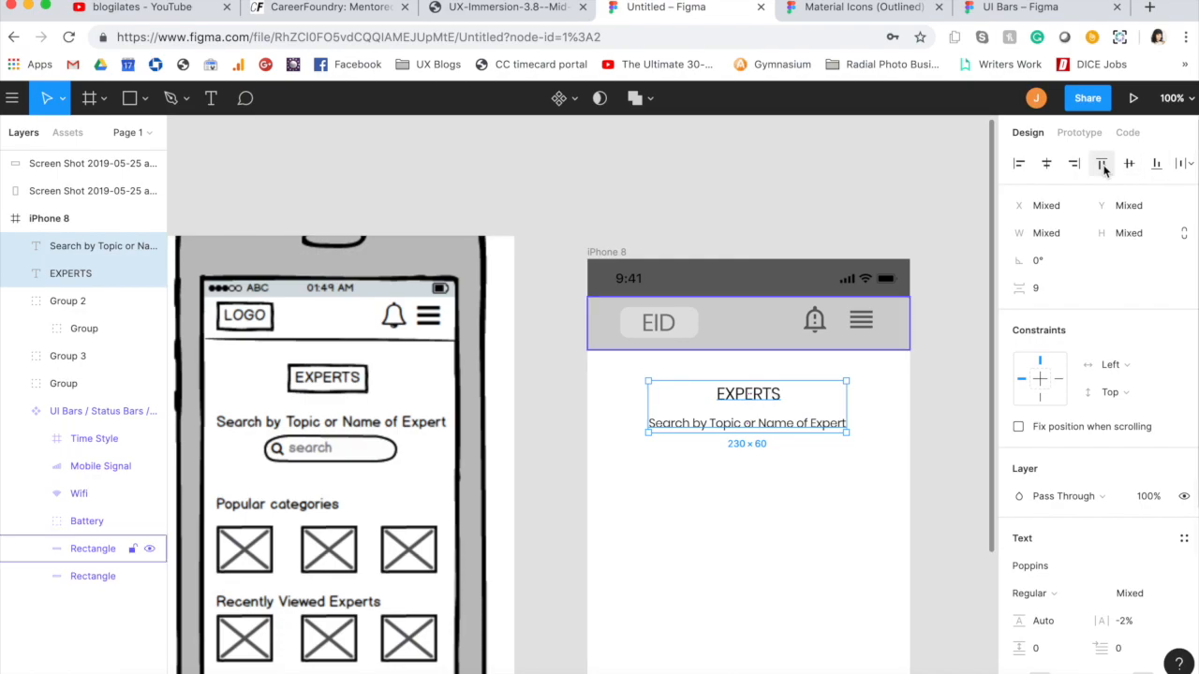
click(1047, 163)
click(666, 178)
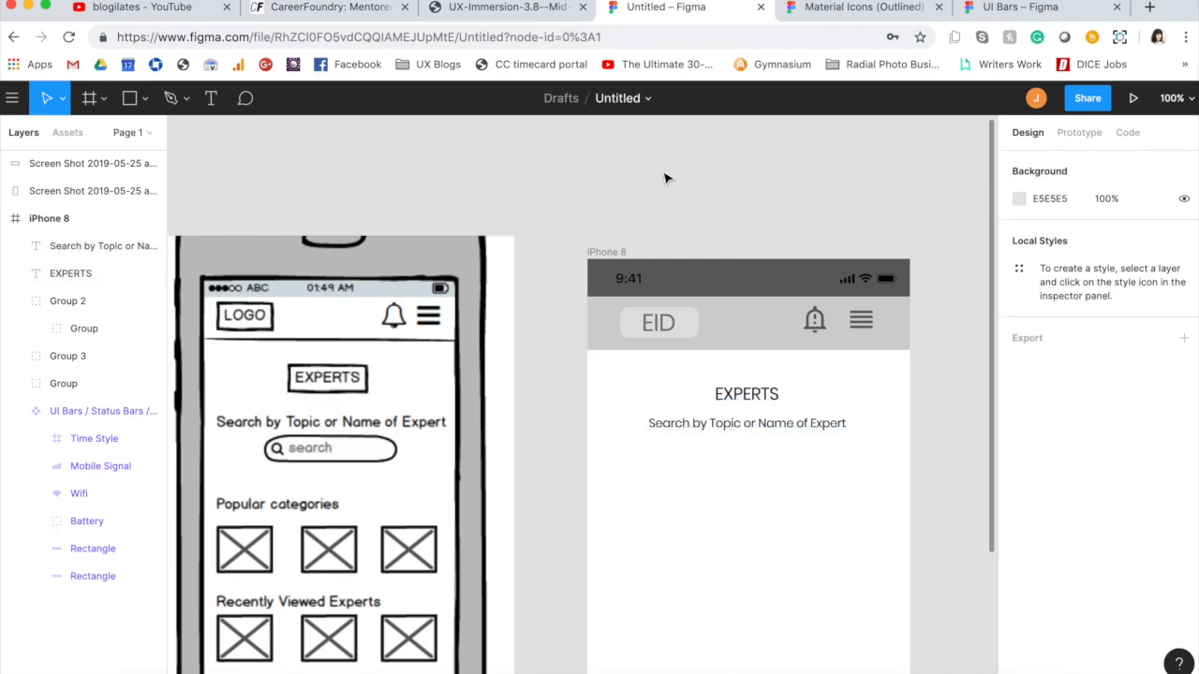
Step: Nudge the EXPERTS heading and the search caption slightly upward together
click(766, 400)
shift+click(768, 422)
key(Up)
key(Up)
key(Up)
key(Up)
key(Up)
key(Up)
key(Up)
key(Up)
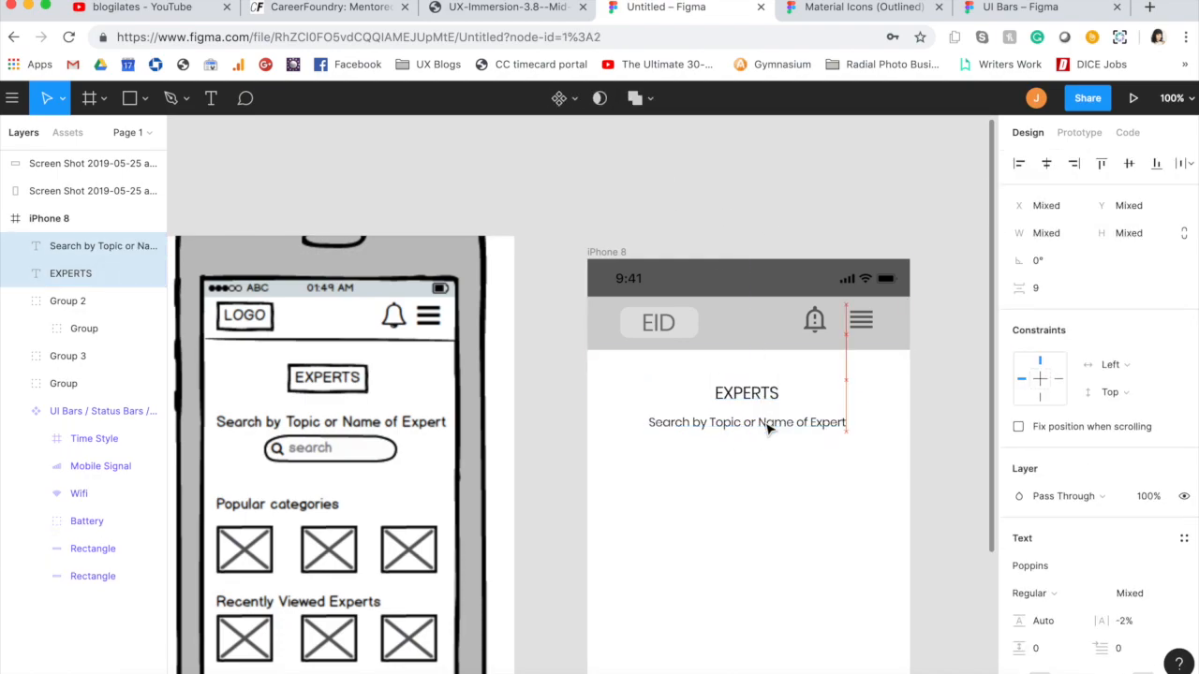
Step: Move the EXPERTS heading and search caption further up together, closer to the shaded header
key(Up)
key(Up)
key(Up)
key(Up)
key(Up)
key(Up)
key(Up)
key(Up)
key(Up)
key(Up)
key(Up)
key(Up)
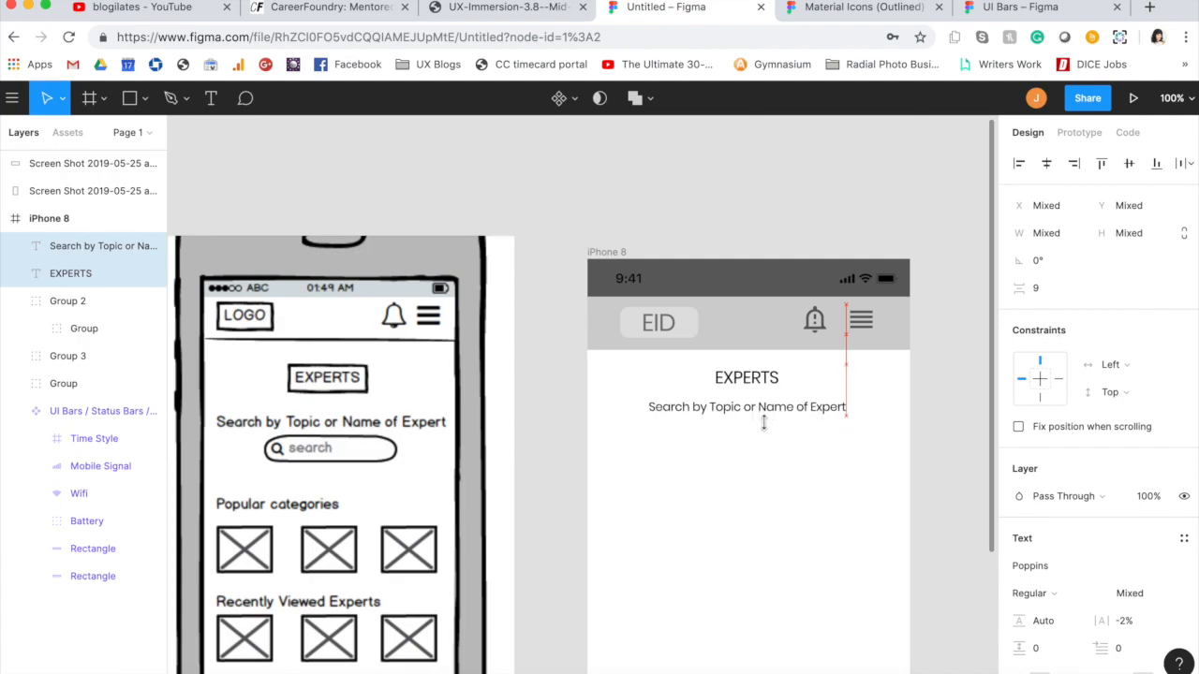
click(759, 500)
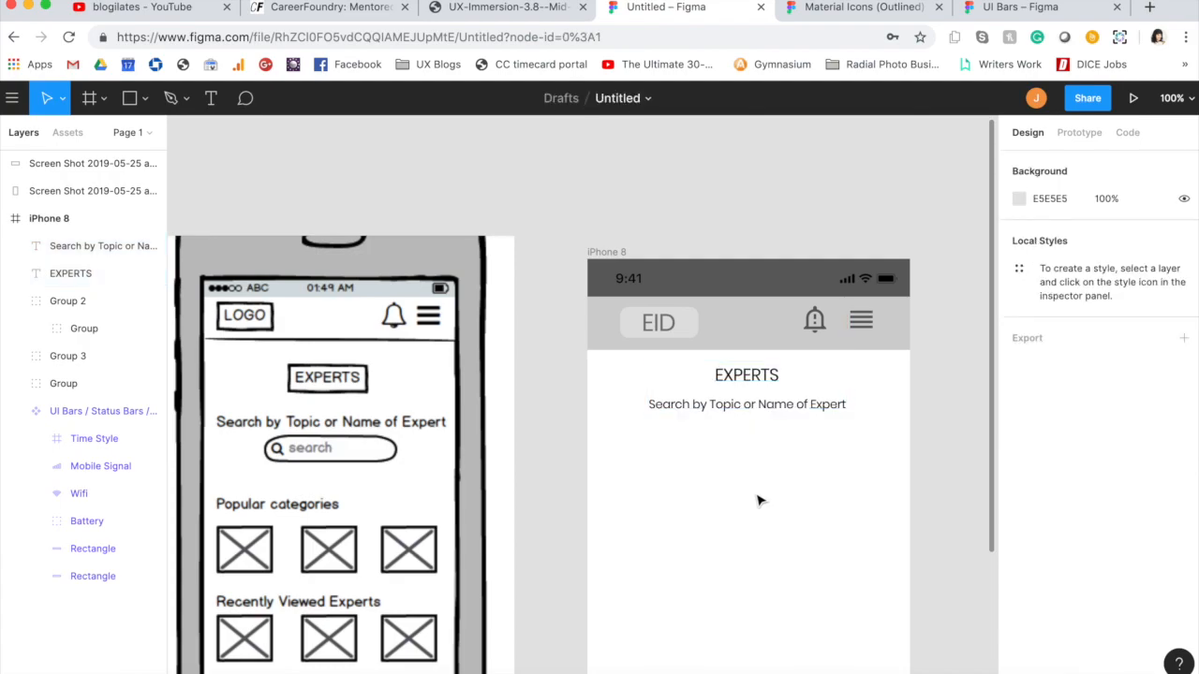
Step: Draw a search box rectangle about 293 × 32 beneath the search caption, centered with the heading
key(r)
mouse_move(643, 425)
mouse_down()
mouse_move(690, 474)
mouse_move(830, 444)
mouse_move(871, 449)
mouse_up()
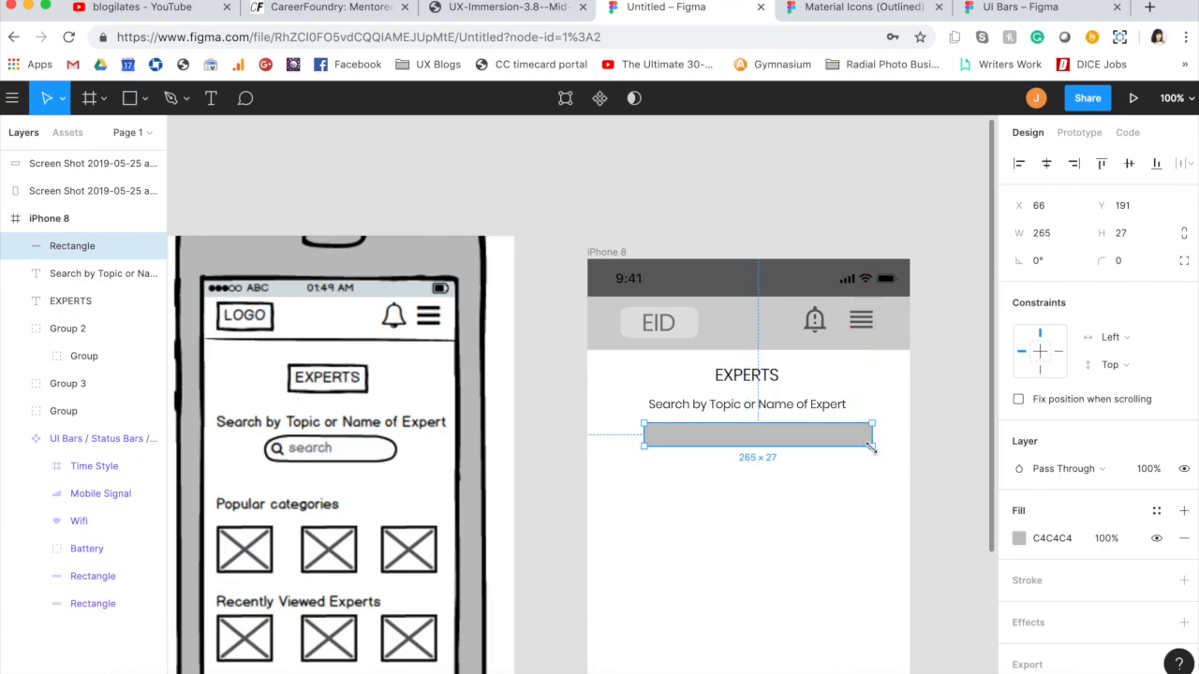
drag(647, 451, 617, 451)
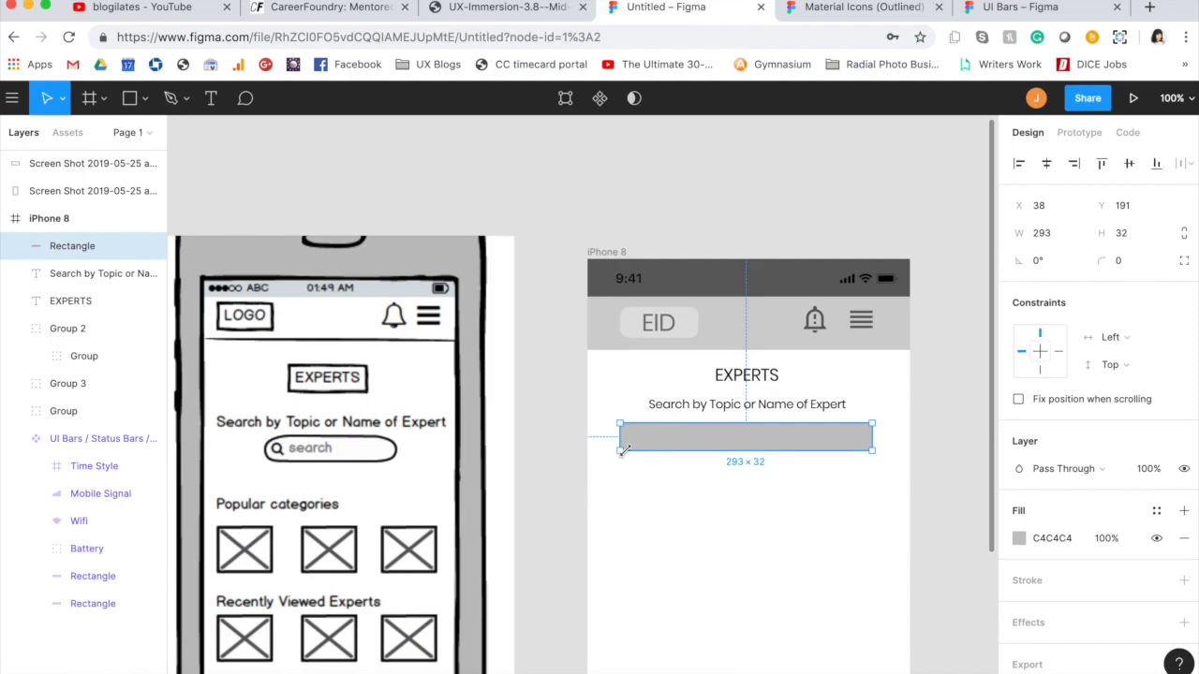
Step: Give the search box a light grey EFEFEF fill and a corner radius of 10
click(1019, 540)
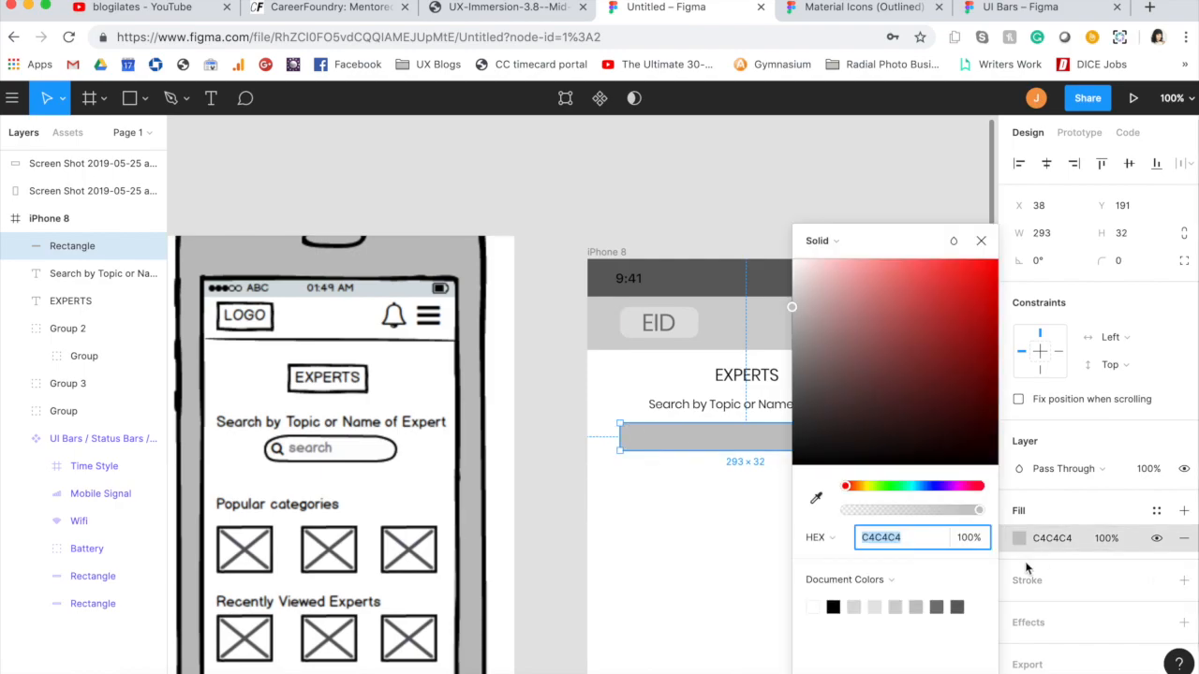
drag(796, 307, 794, 272)
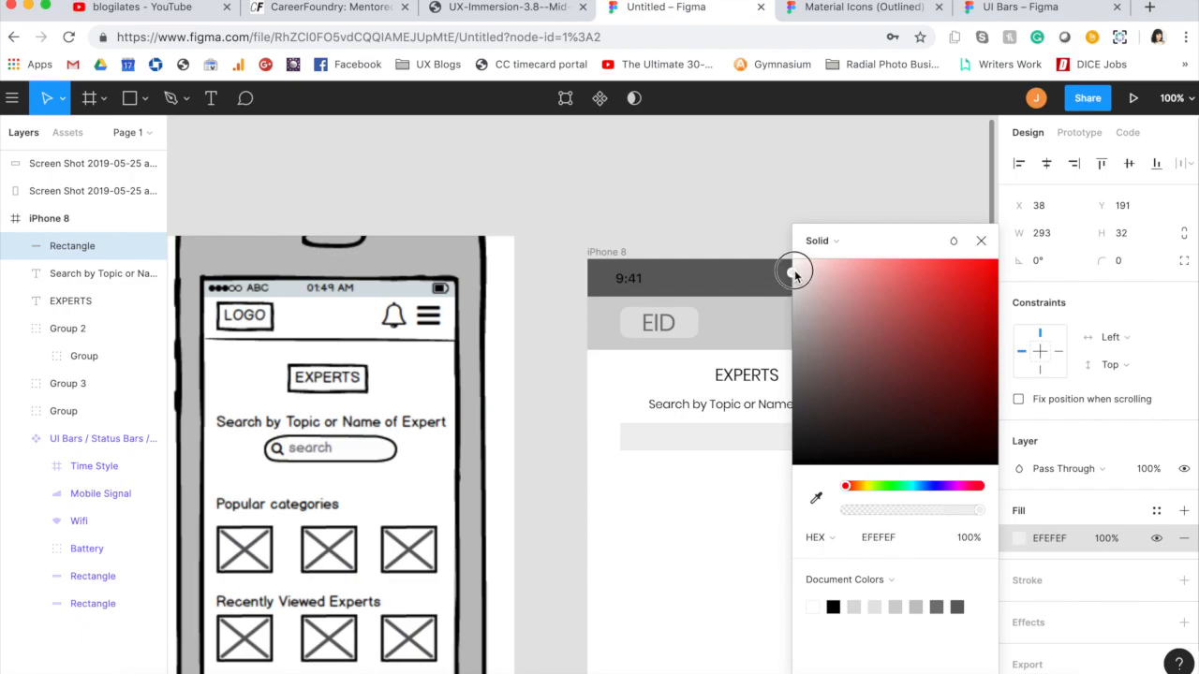
click(982, 242)
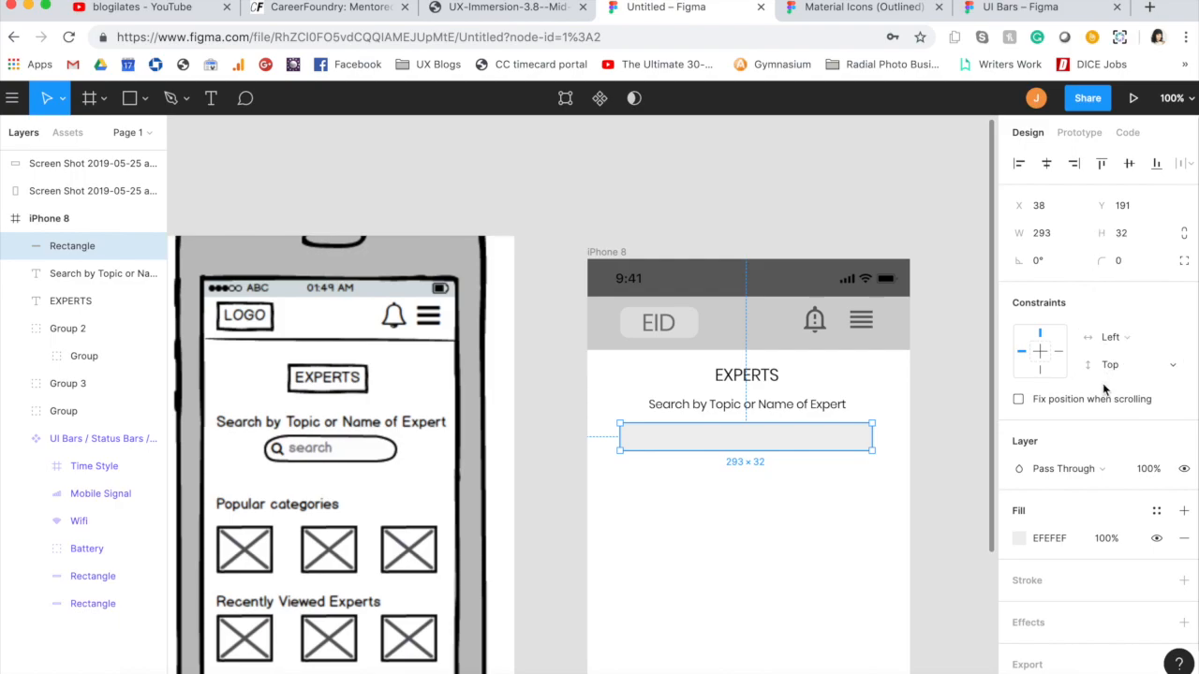
click(1117, 265)
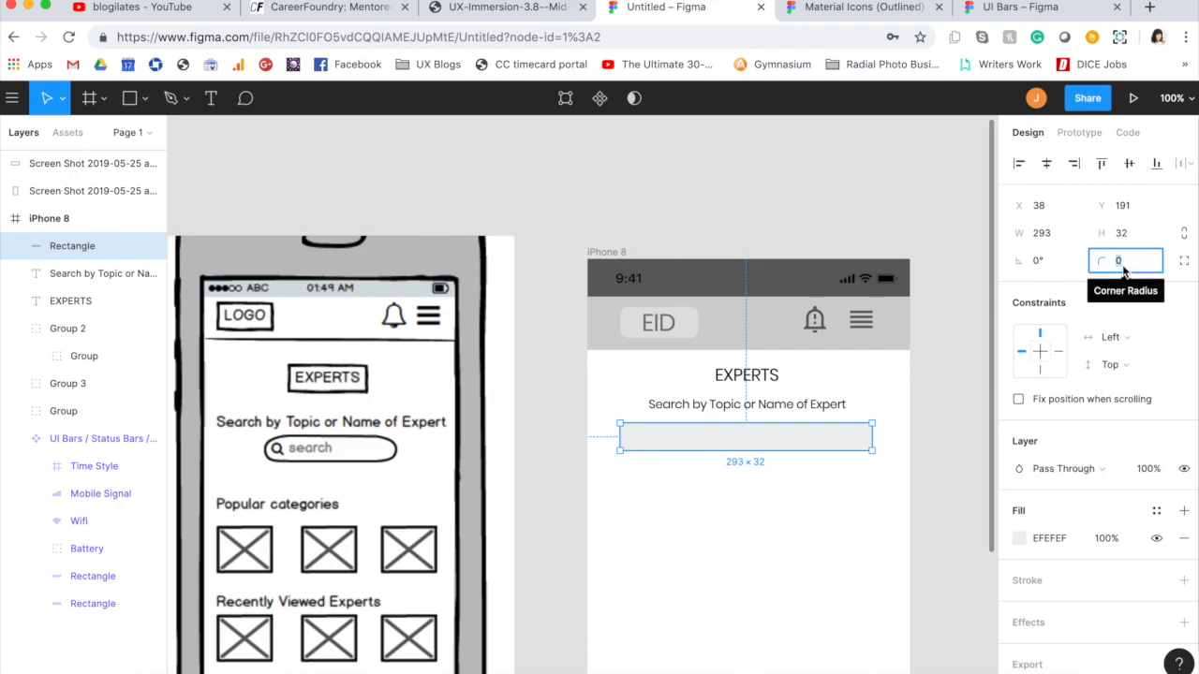
key(Return)
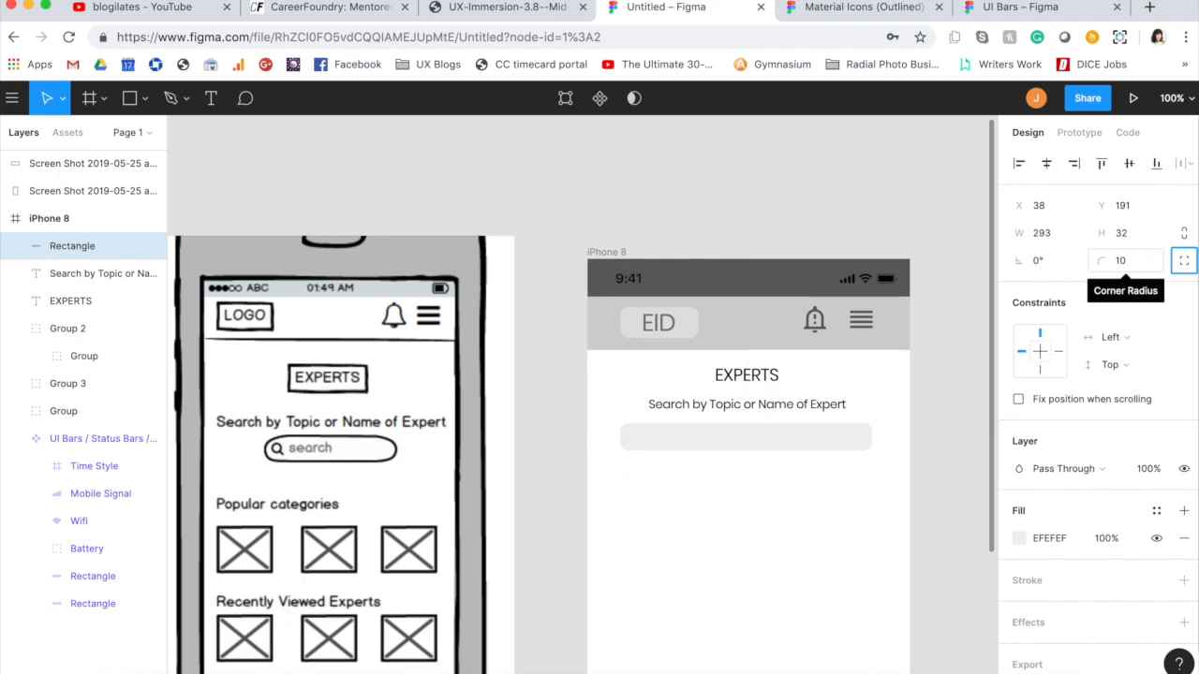
click(790, 554)
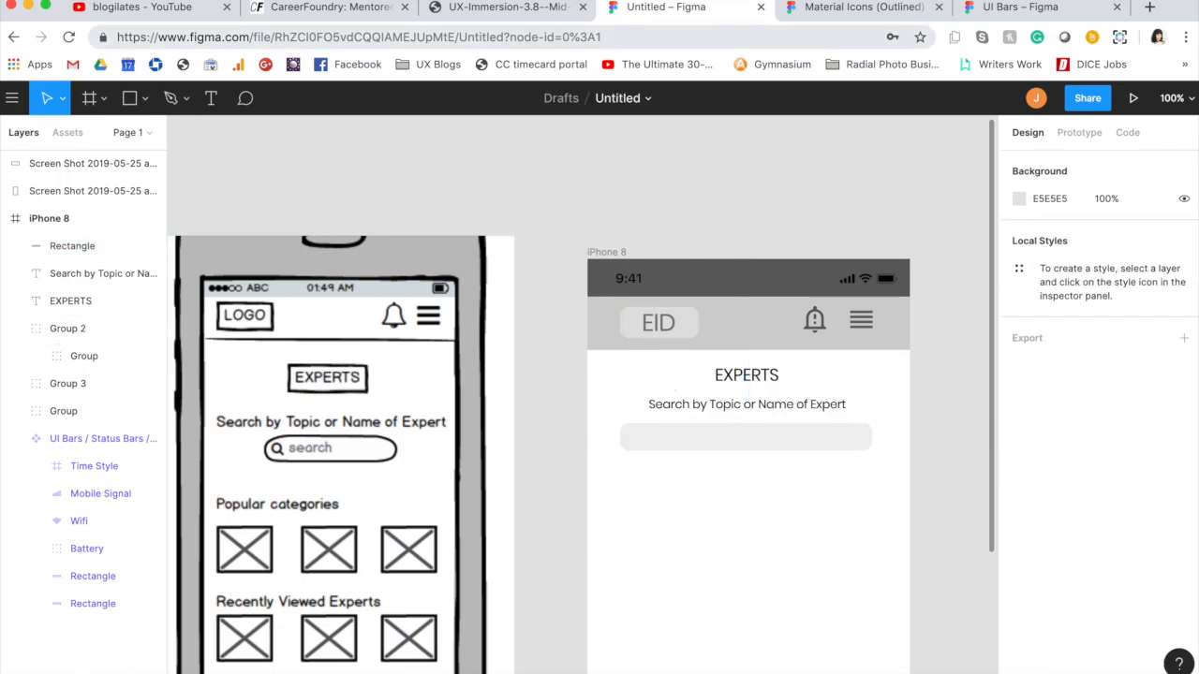
Step: Copy the magnifier search icon from the Material Icons file's Action set and place it inside the left end of the search box
click(805, 7)
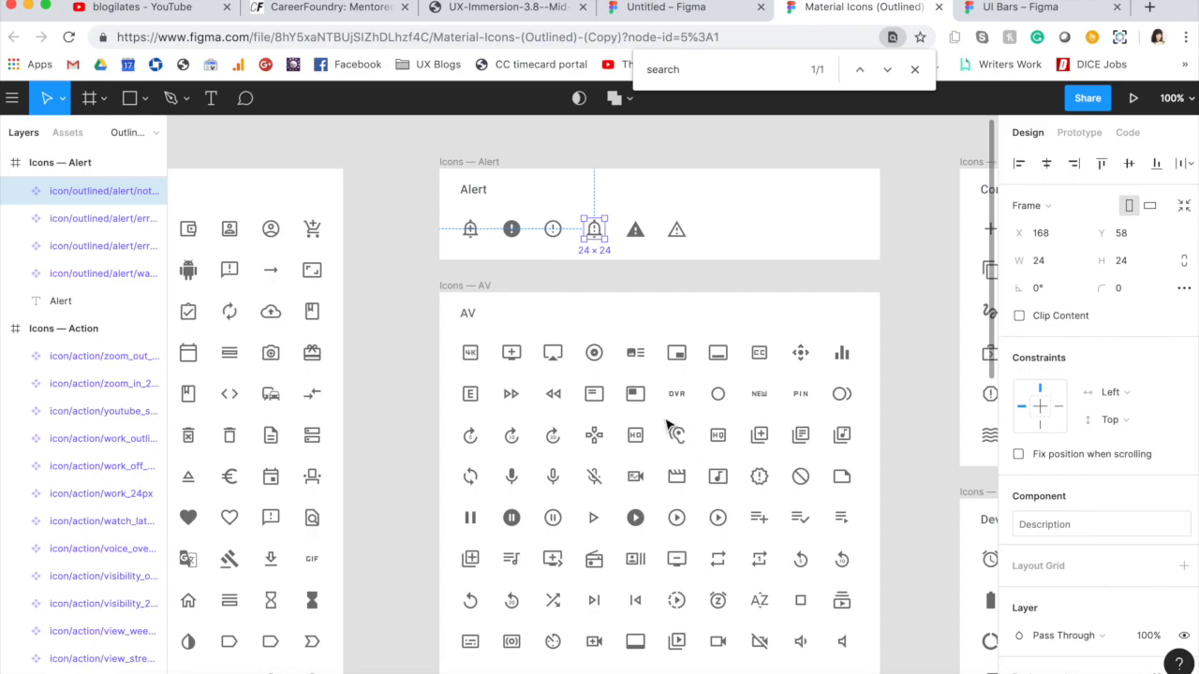
scroll(621, 446, down, 5)
scroll(621, 447, left, 5)
click(629, 597)
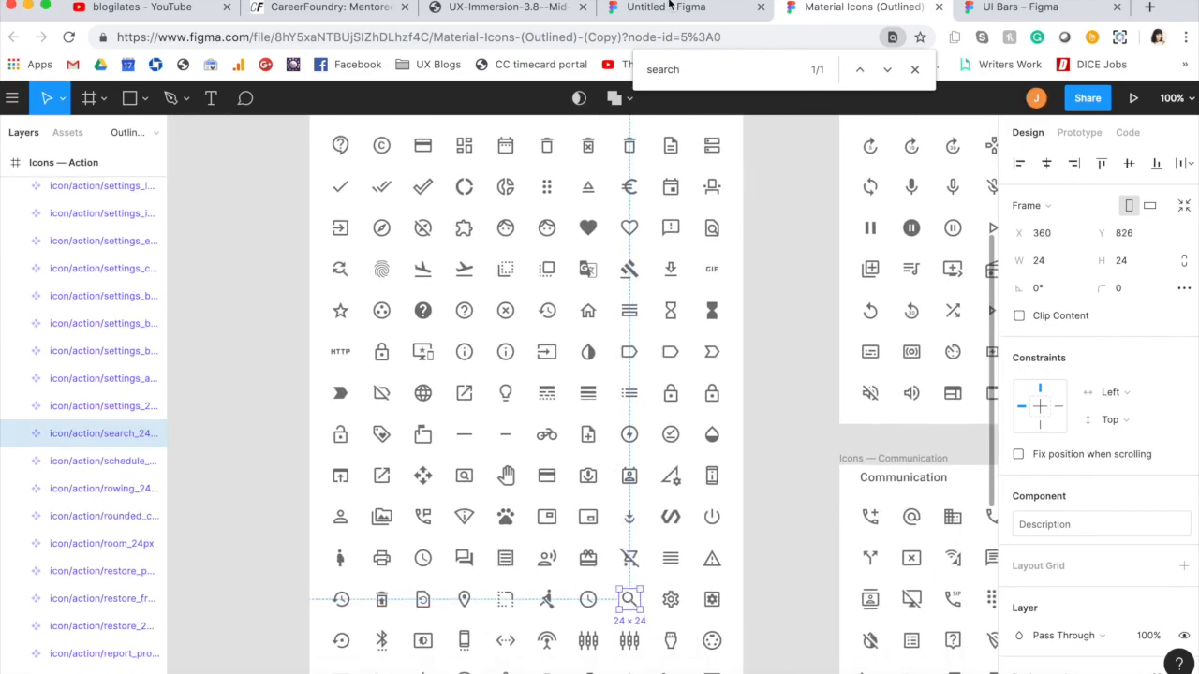
click(669, 8)
click(658, 443)
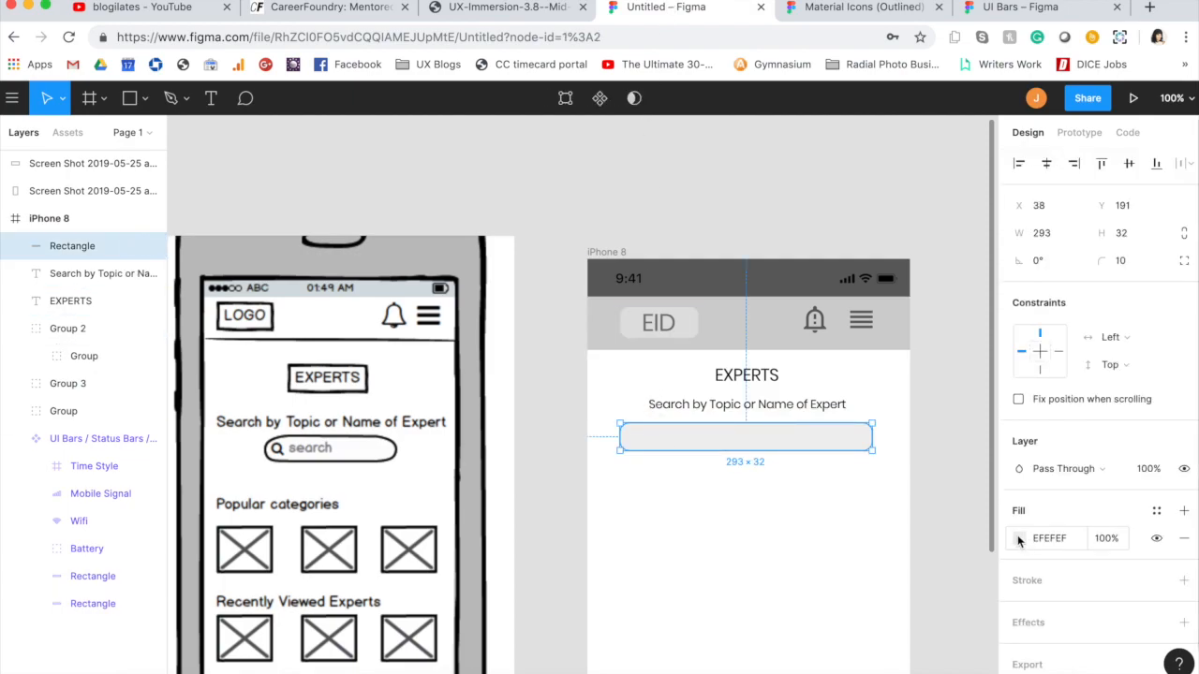
key(super+v)
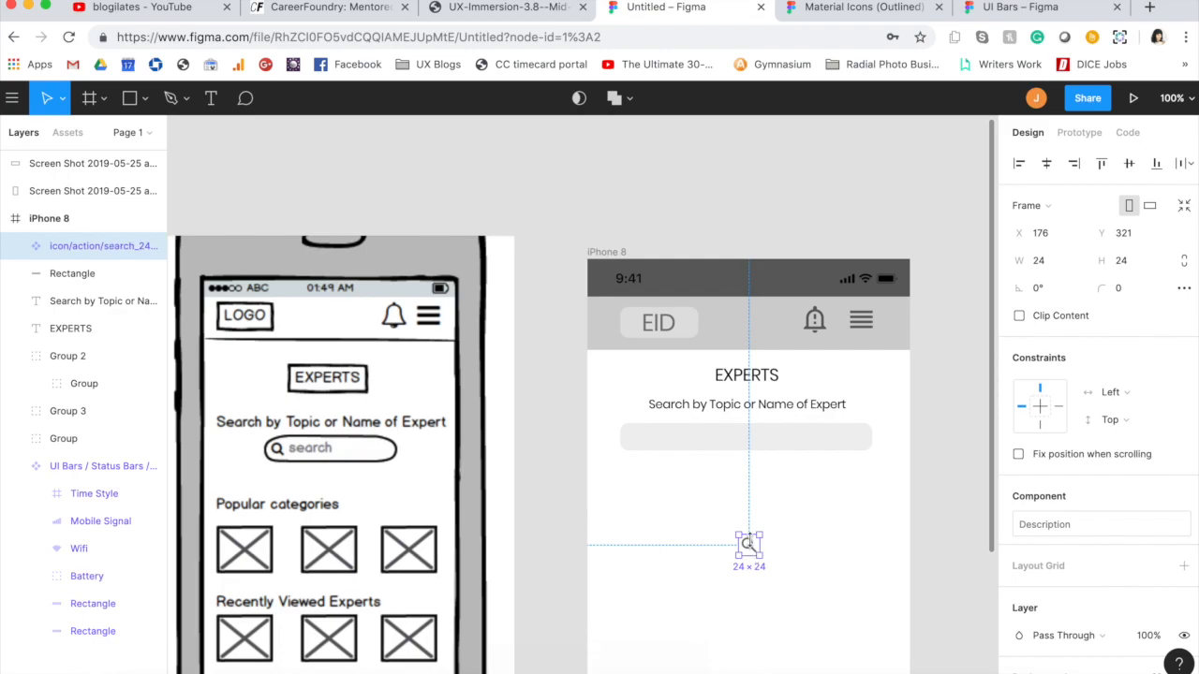
drag(748, 548, 641, 436)
Step: Add a 1-pixel inside stroke to the search box in grey 777777 at about 47% opacity
shift+click(681, 444)
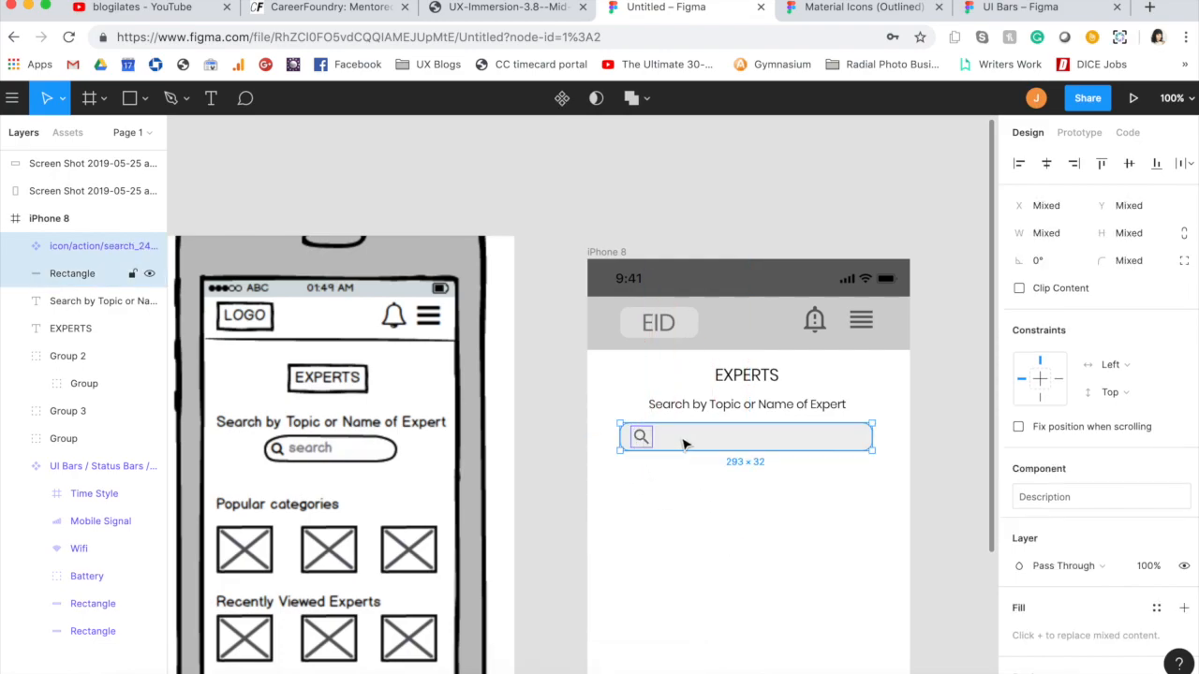
click(681, 444)
click(1040, 592)
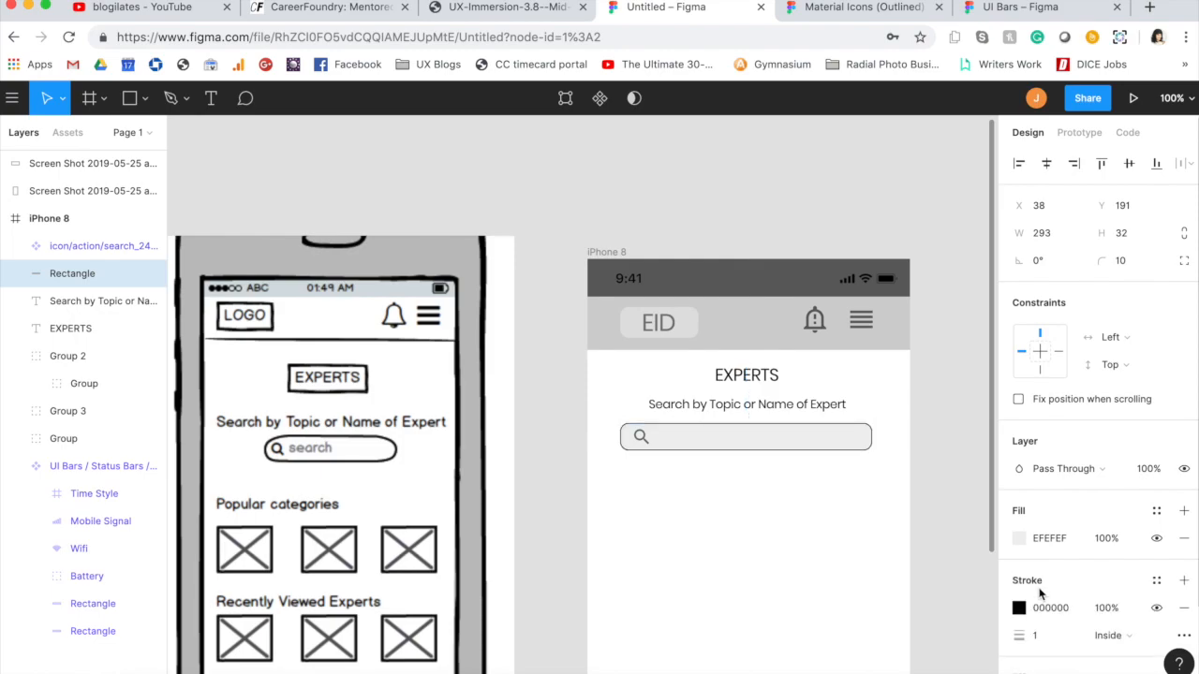
click(1019, 608)
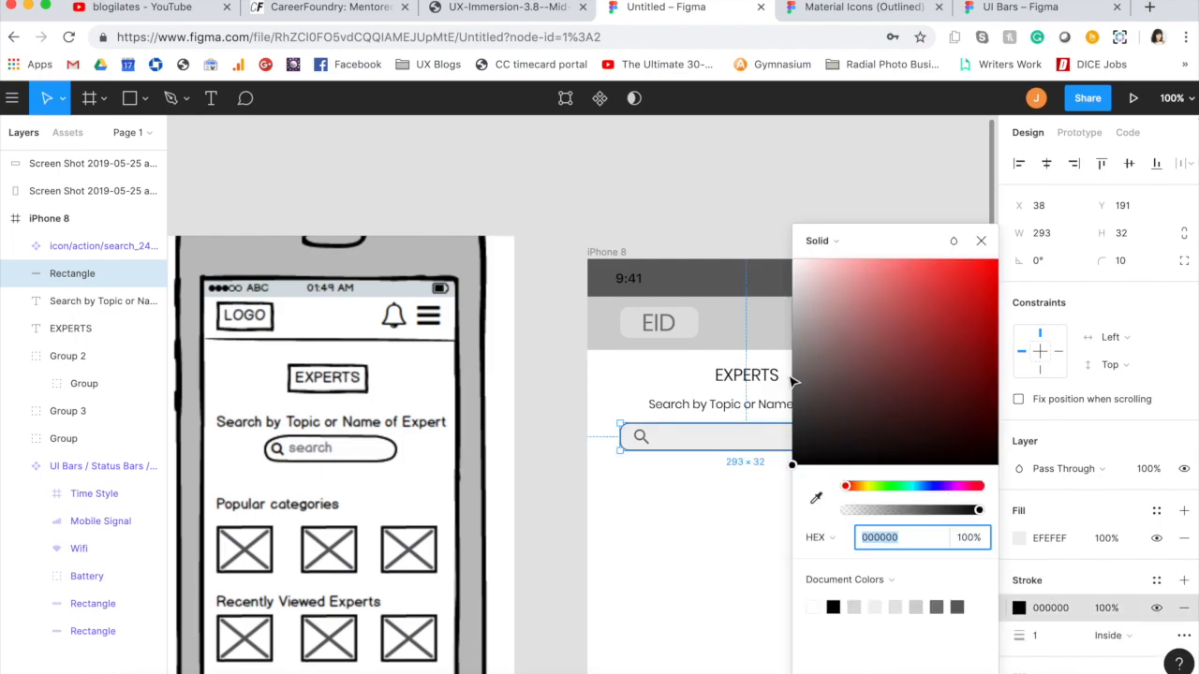
click(817, 498)
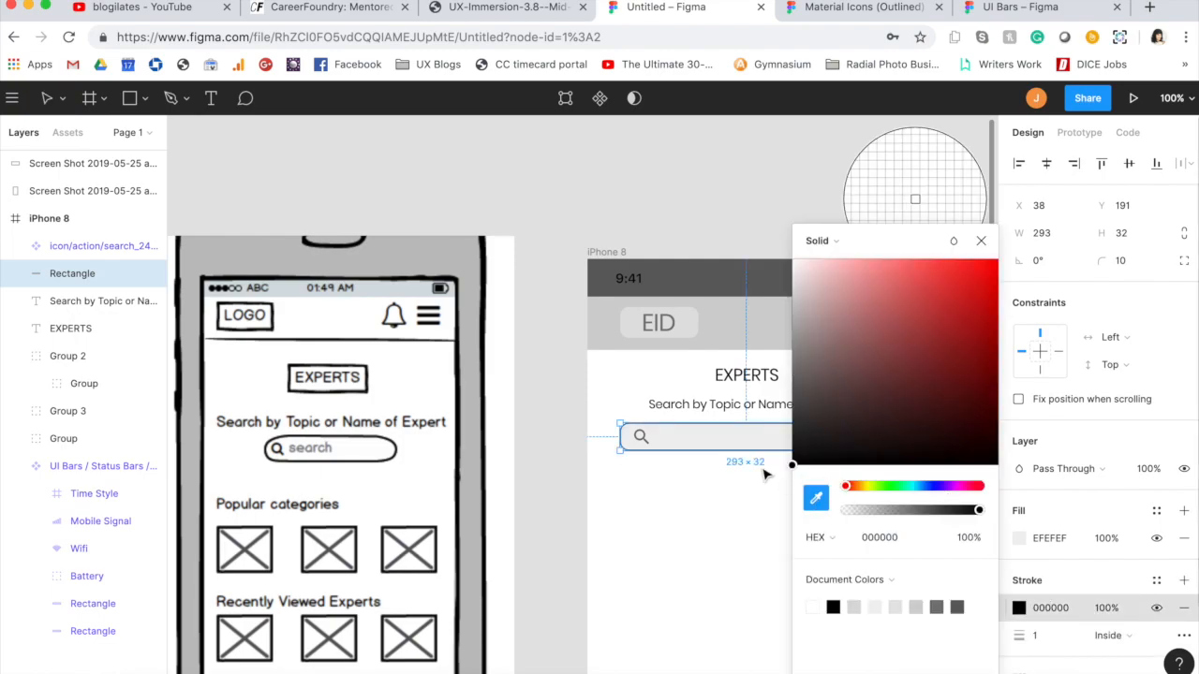
click(609, 286)
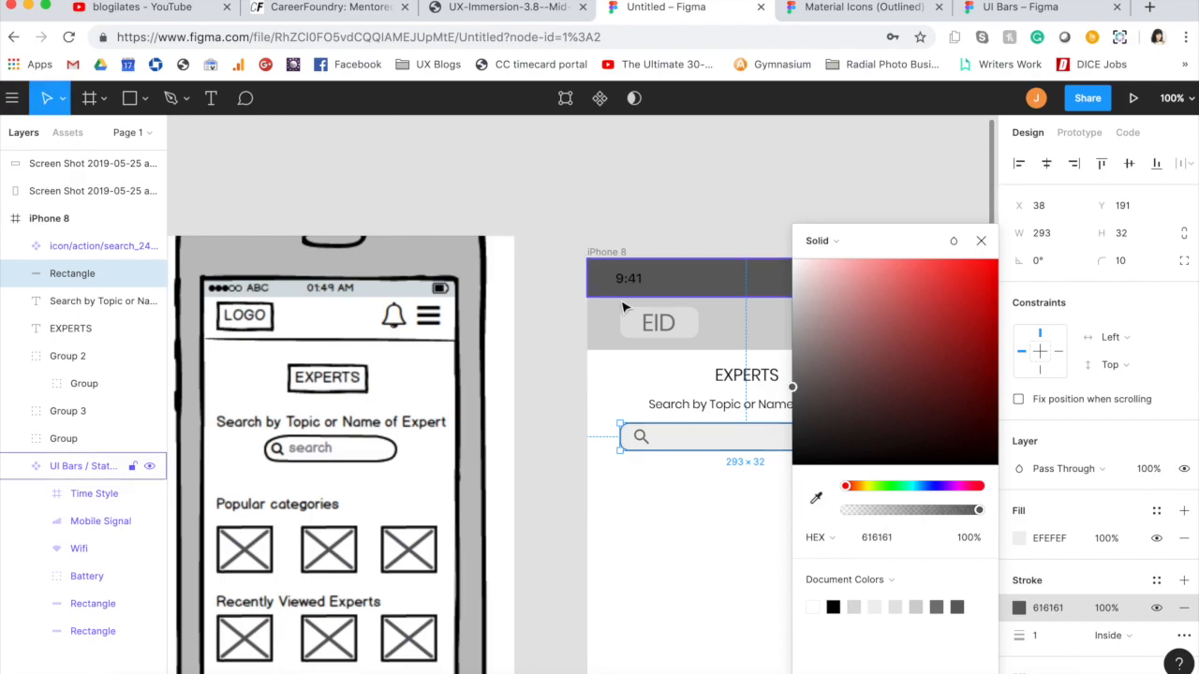
click(946, 606)
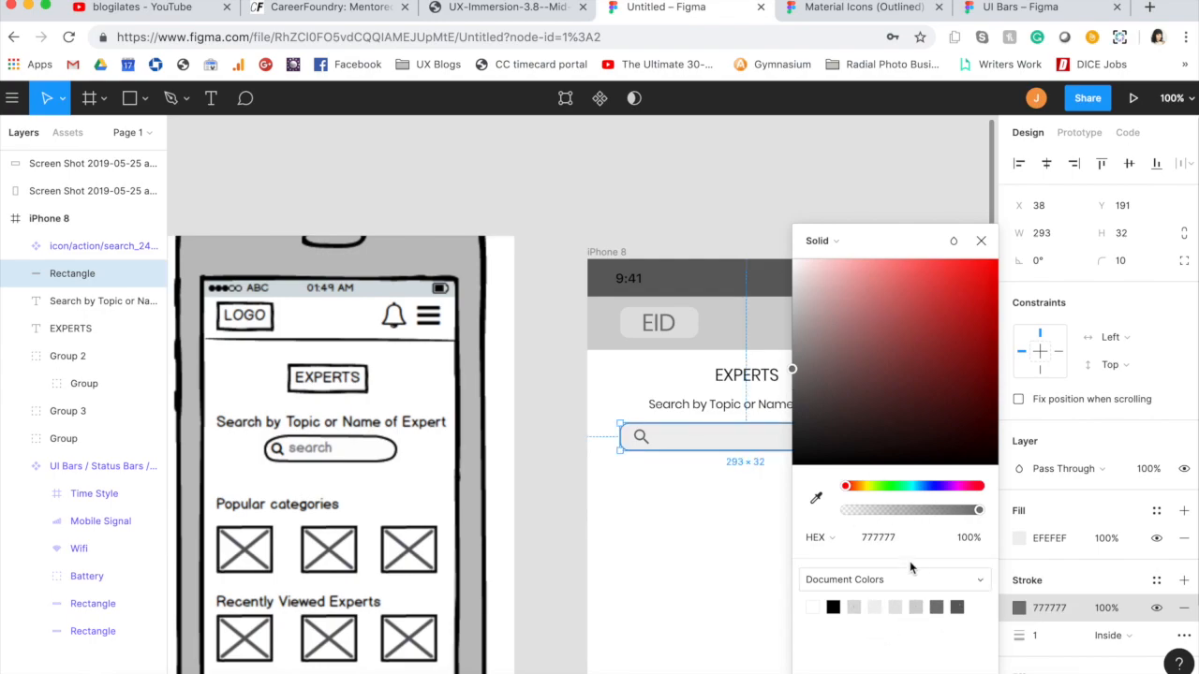
drag(978, 509, 910, 511)
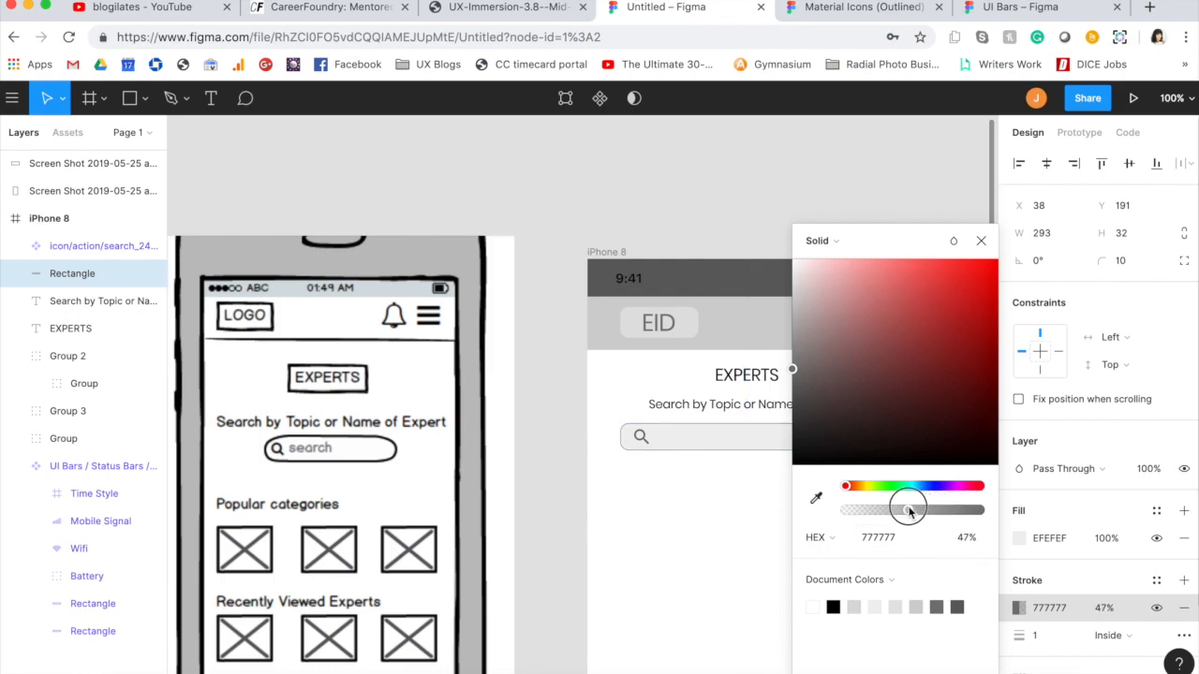
click(980, 241)
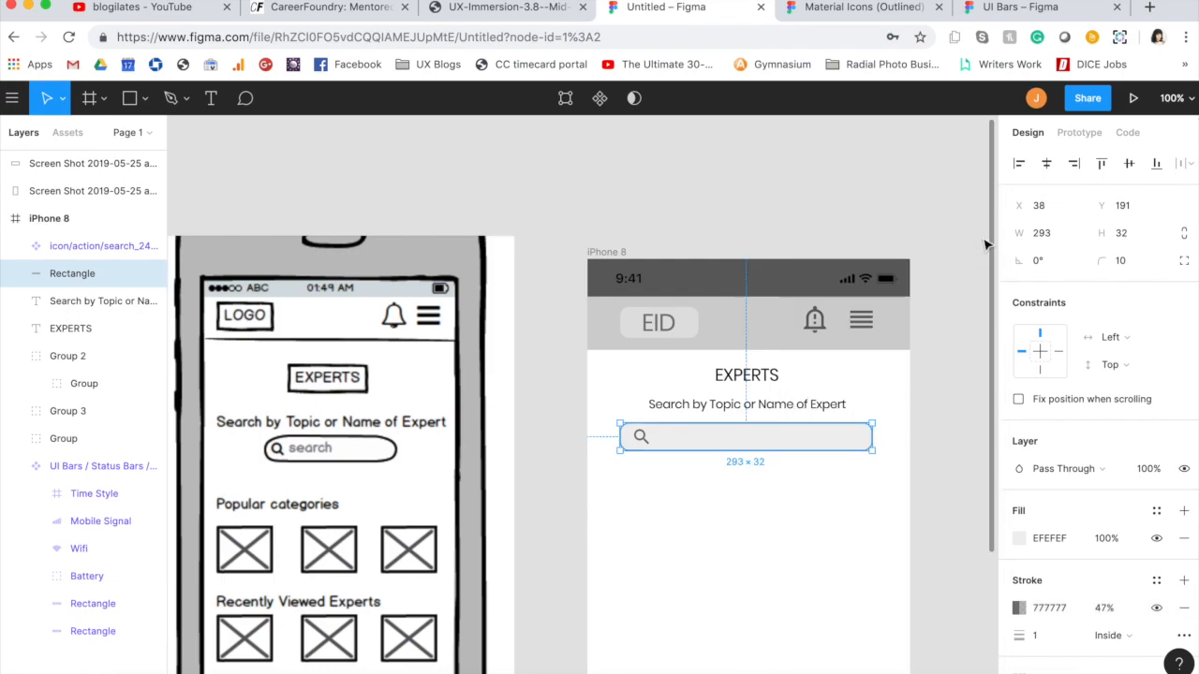
Step: Add a "Search" placeholder text at the search box
key(t)
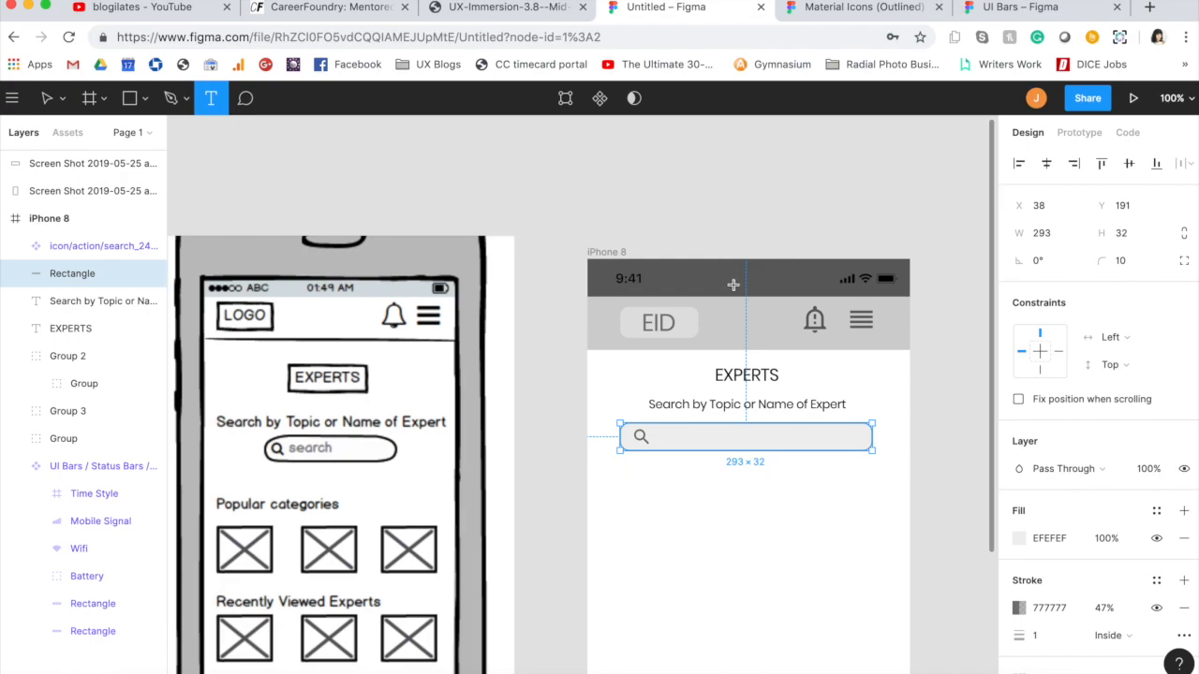
click(674, 437)
text(t)
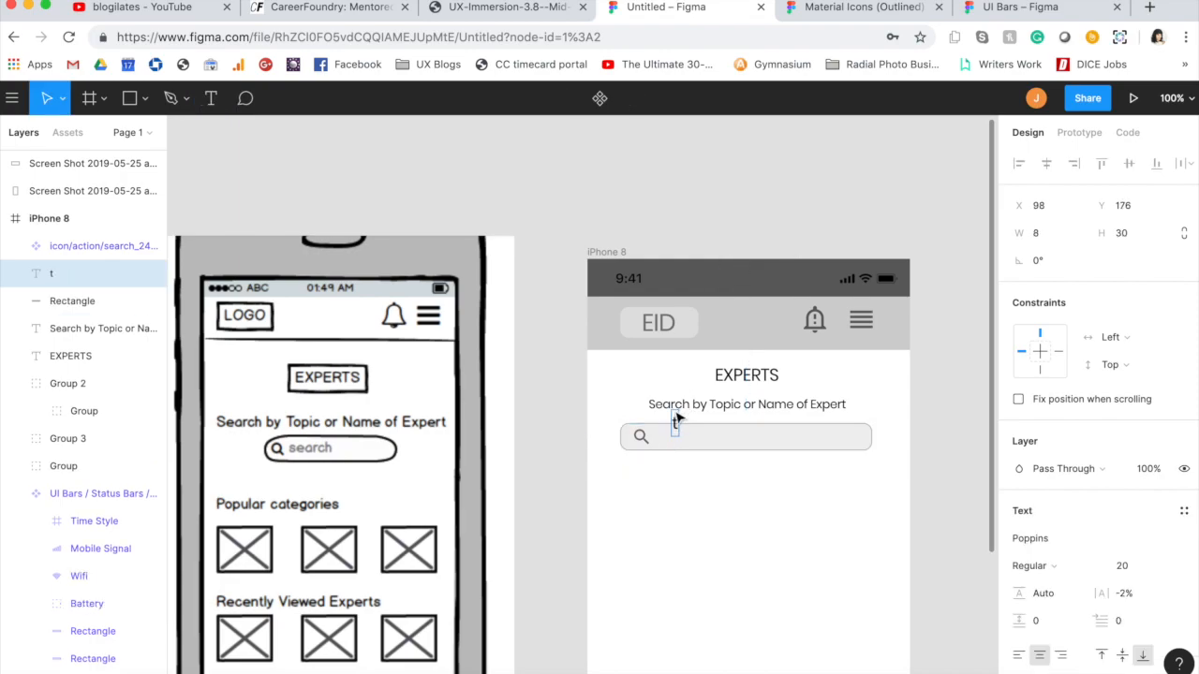
key(BackSpace)
text(Search)
Step: Set the Search placeholder's font size to 12 and place it inside the search box beside the magnifier icon
key(super+a)
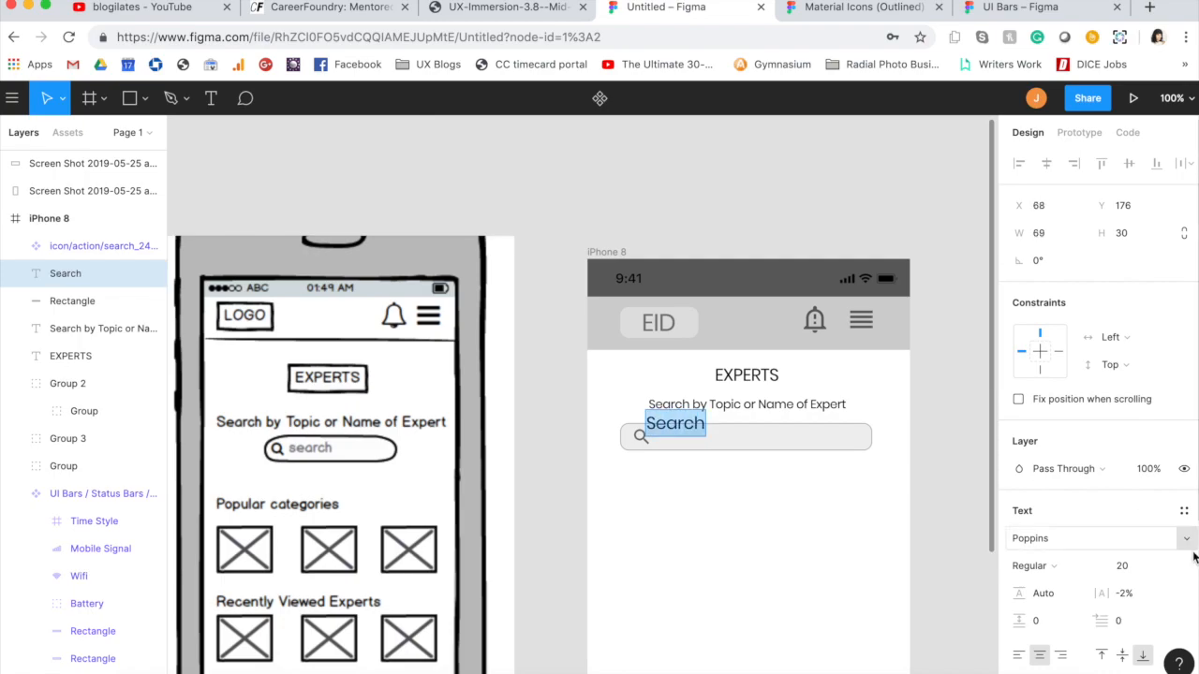
click(1122, 569)
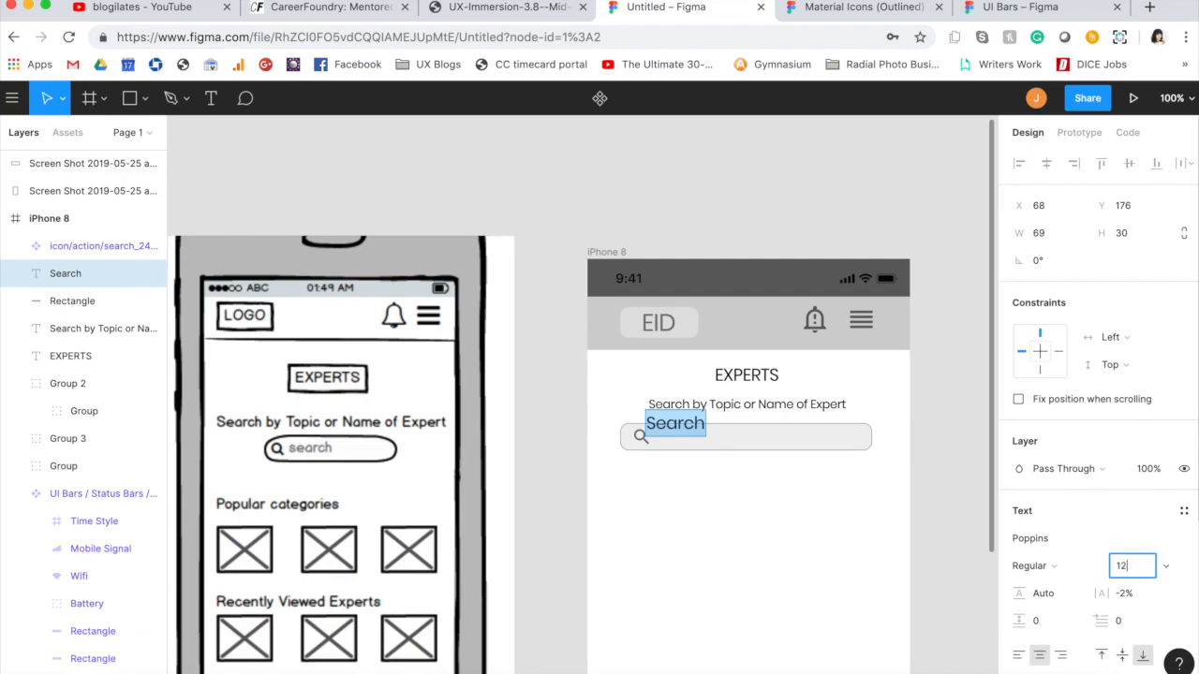
key(Return)
key(Escape)
drag(676, 431, 684, 441)
Step: Change the Search placeholder's text fill to the document's grey 777777
scroll(1031, 559, down, 3)
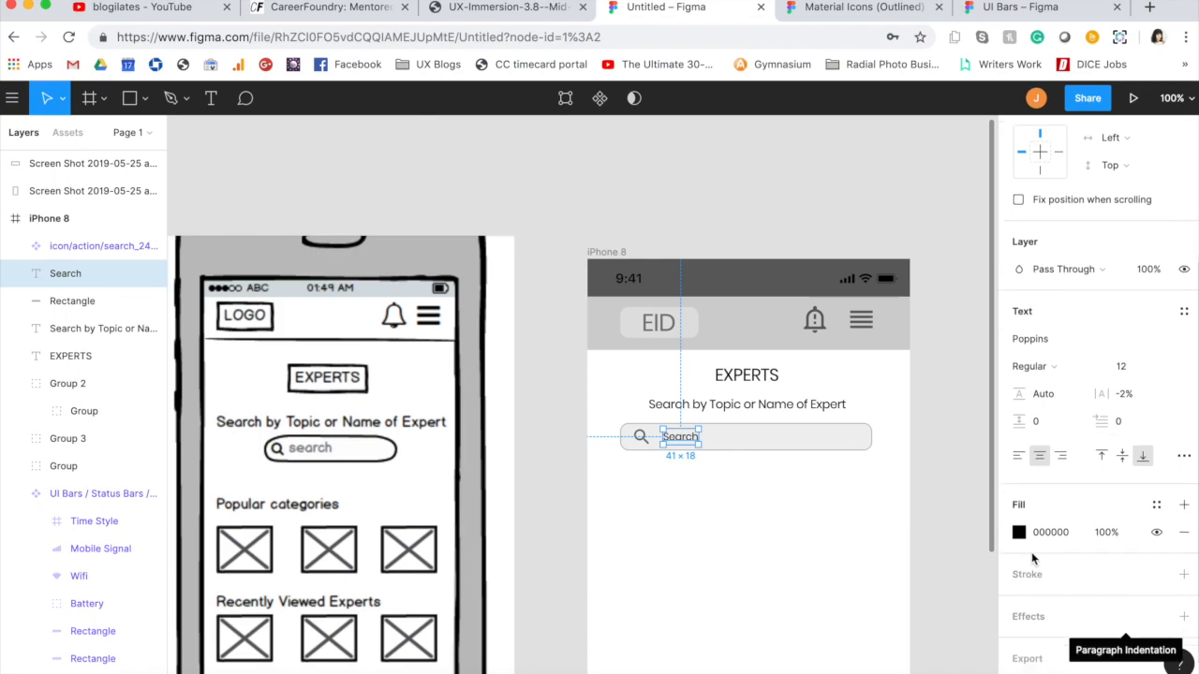
click(1019, 532)
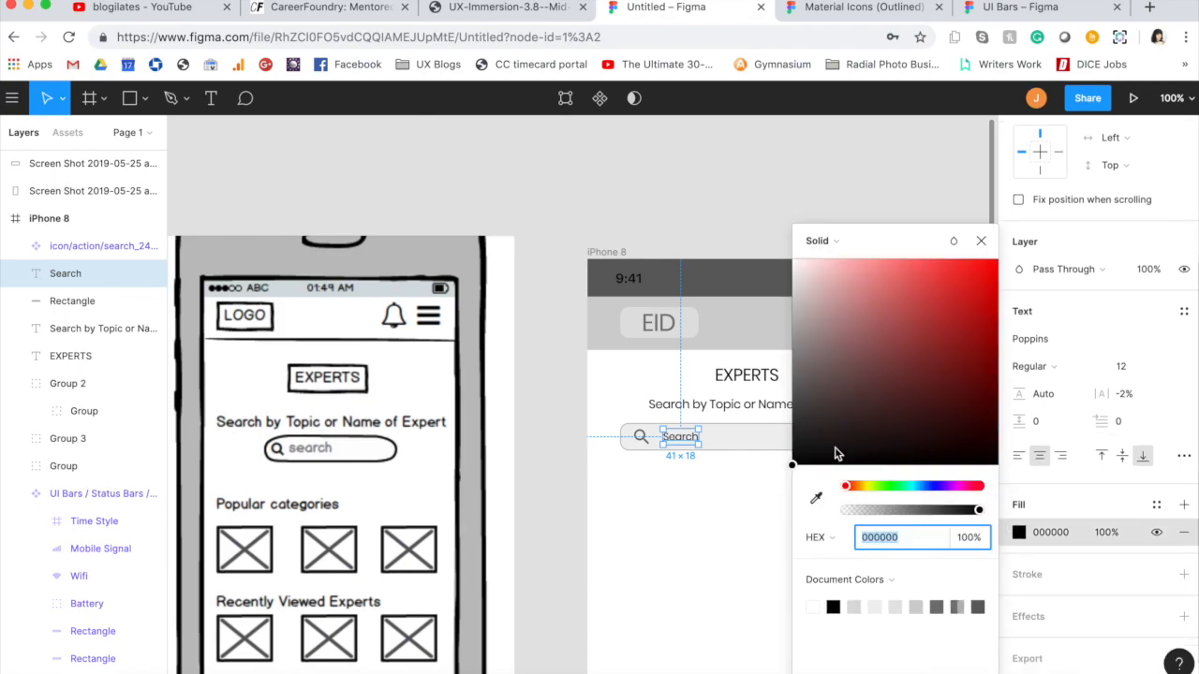
click(959, 607)
click(939, 607)
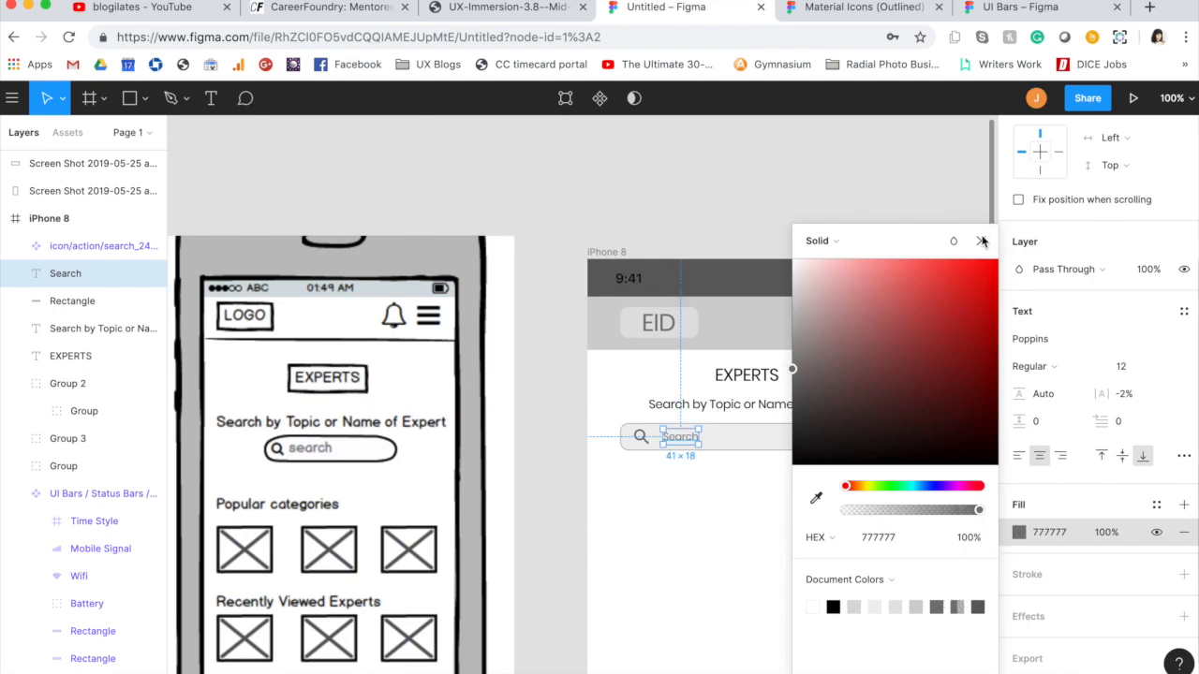
click(983, 242)
click(750, 618)
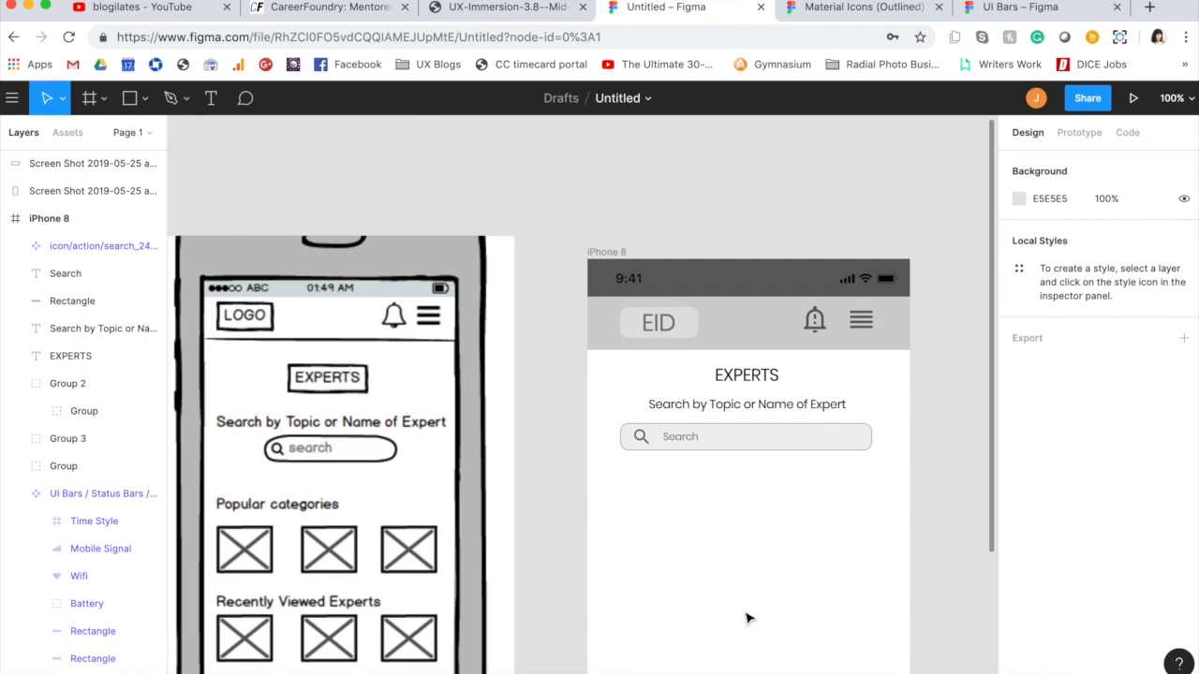
Step: Add a "Popular Categories" text label below the search box, lined up with the box's left edge at about X 38, Y 271
key(t)
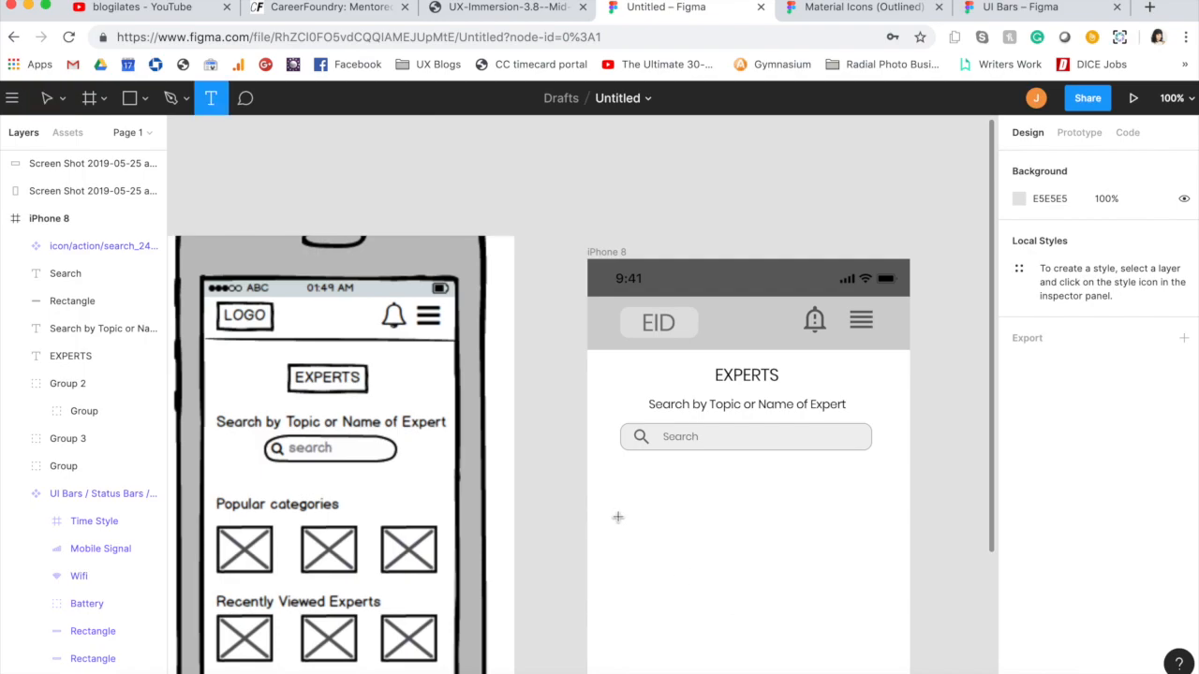
click(625, 501)
text(:)
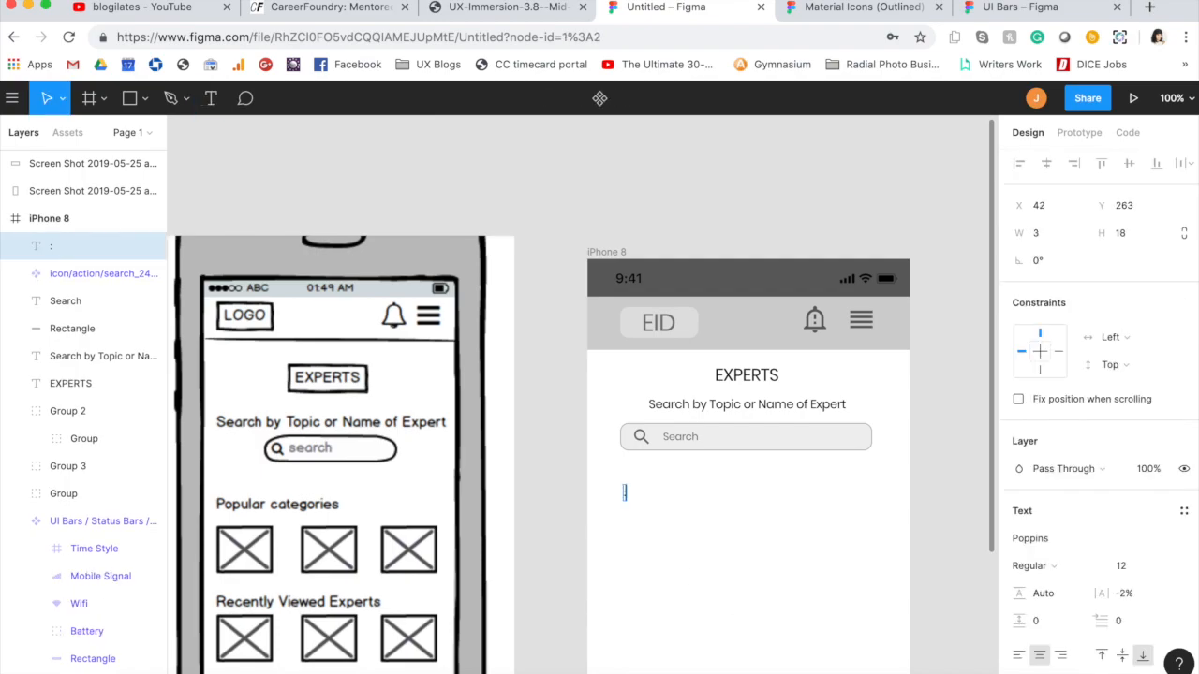
text(Popular Categories)
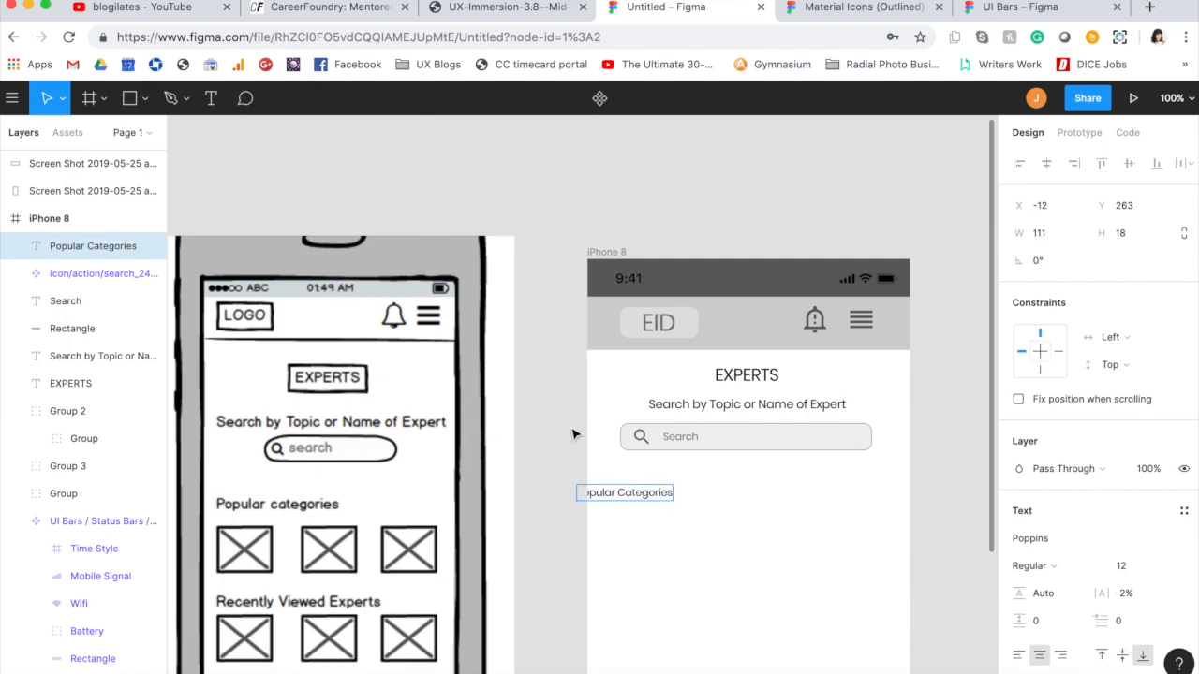
key(Escape)
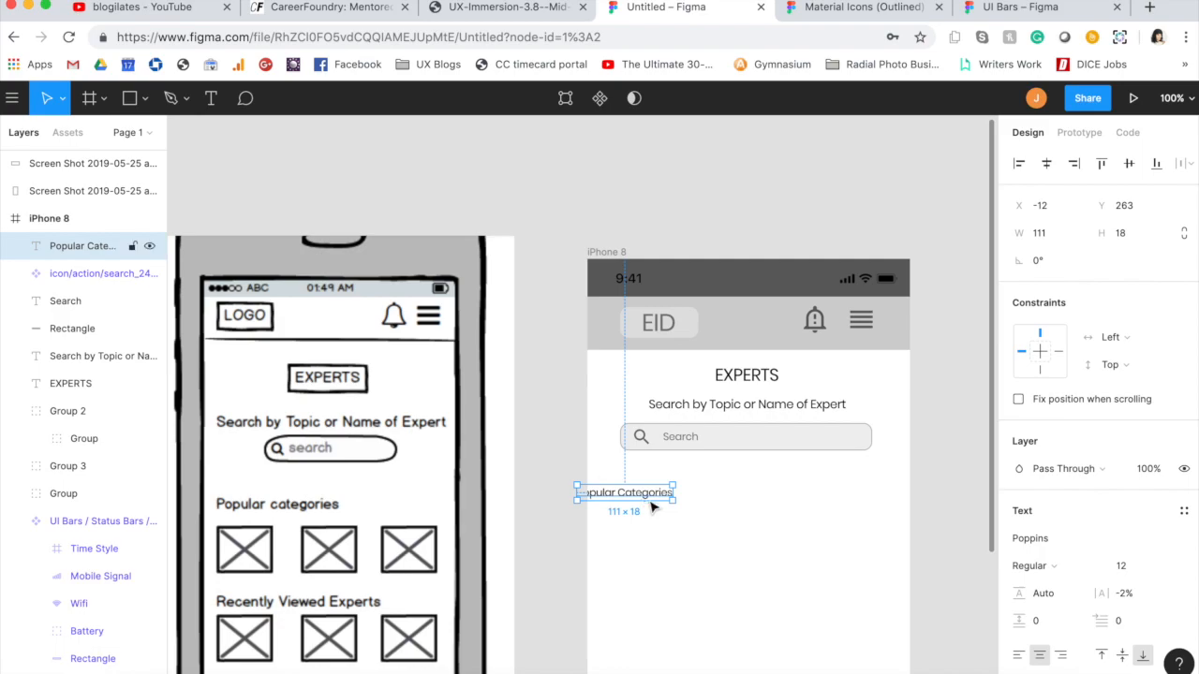
drag(653, 501, 696, 508)
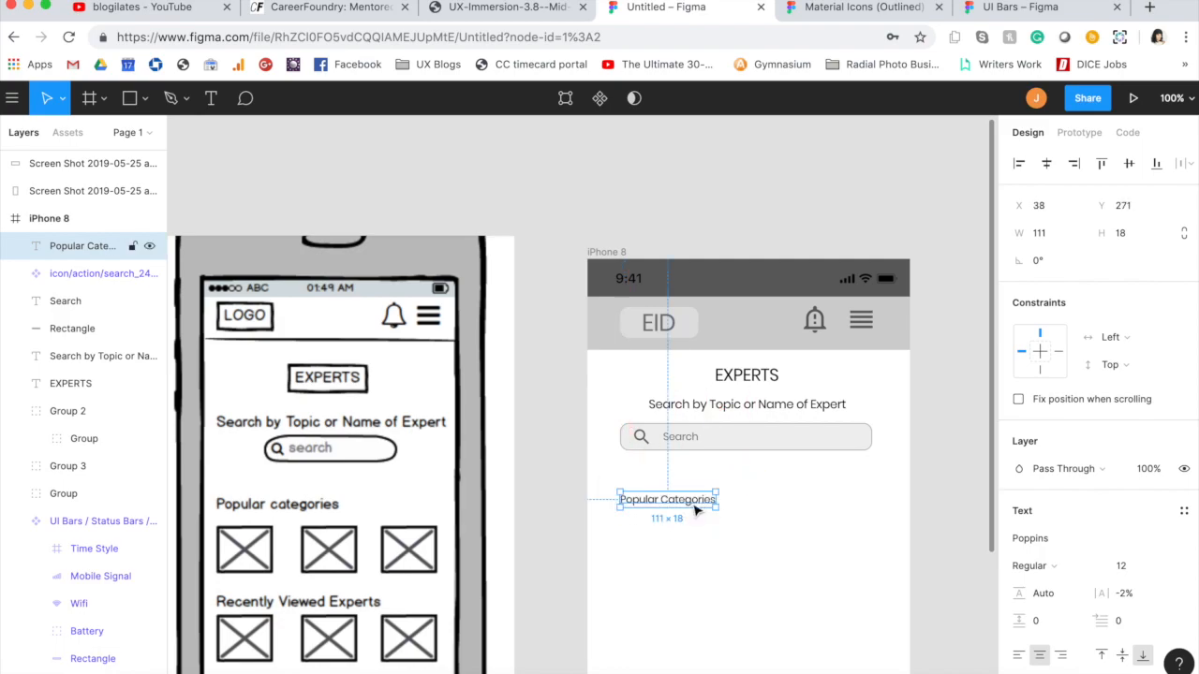
Step: Set the font size of the "Popular Categories" label to 16
click(696, 541)
click(699, 501)
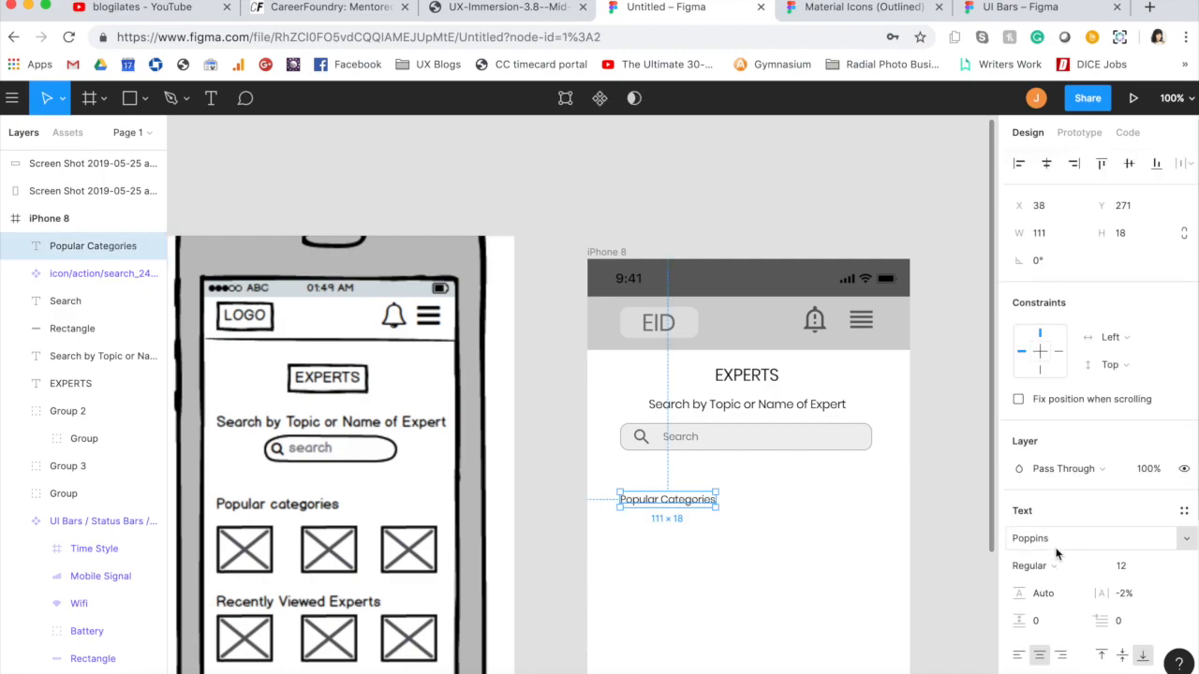
click(1122, 569)
text(16)
key(Tab)
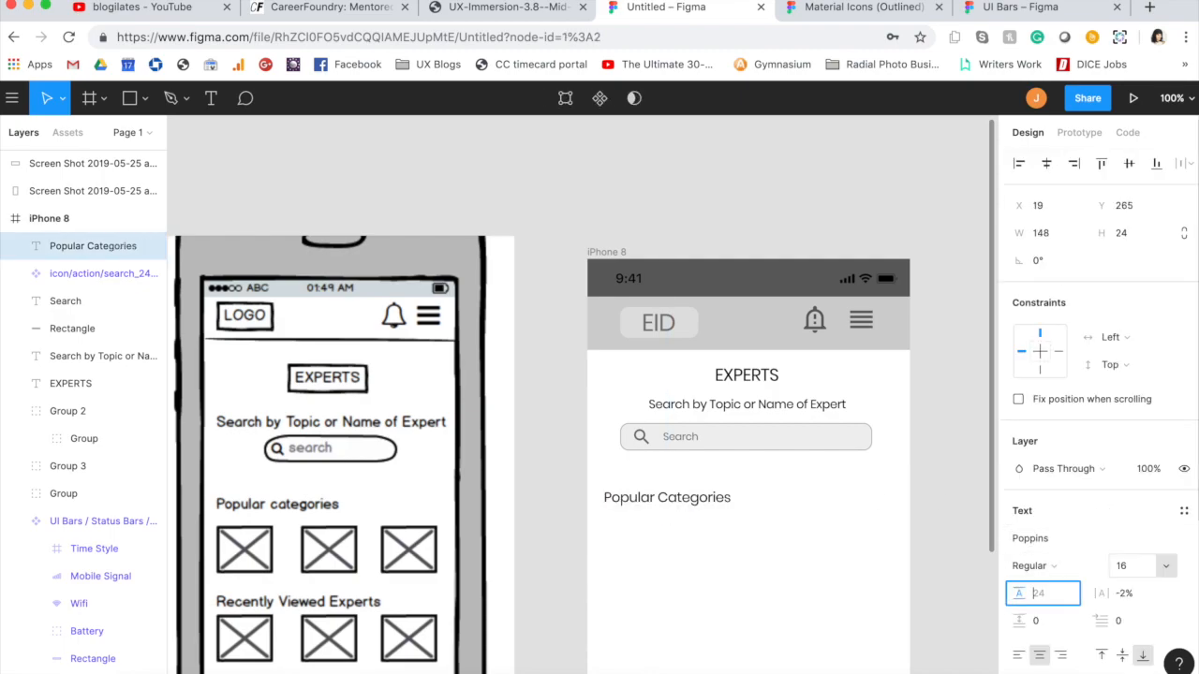
click(518, 431)
Step: Move the "Popular Categories" label up to about Y 256 and align its left edge with the search box
mouse_move(683, 497)
mouse_down()
mouse_move(703, 503)
mouse_move(699, 482)
mouse_move(702, 491)
mouse_up()
click(699, 493)
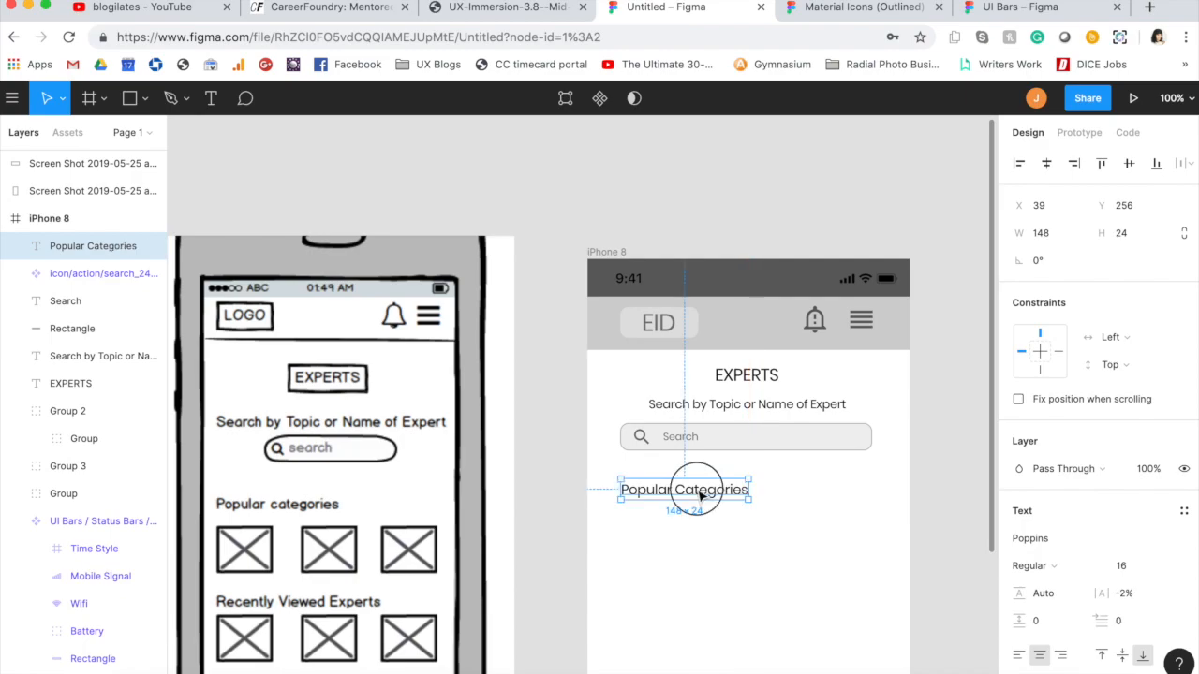
shift+click(693, 439)
click(1030, 169)
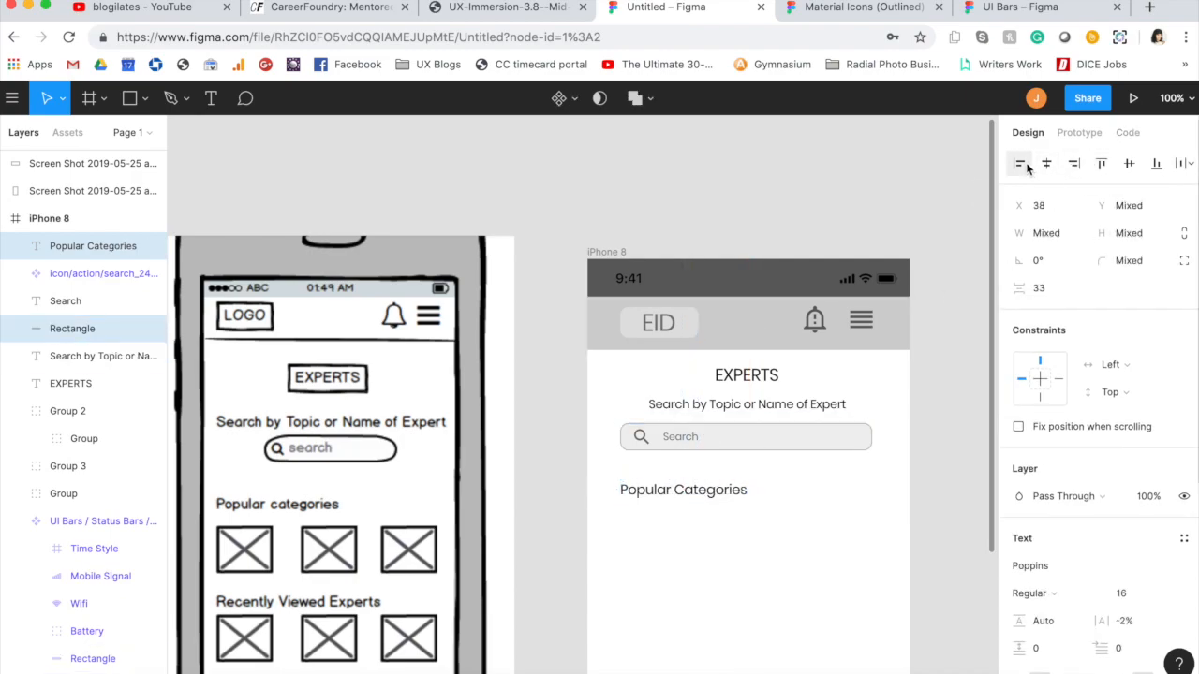
click(550, 445)
Step: Duplicate the "Popular Categories" label, place the copy at about Y 386 and change its text to "Recently Viewed Experts"
scroll(550, 445, down, 5)
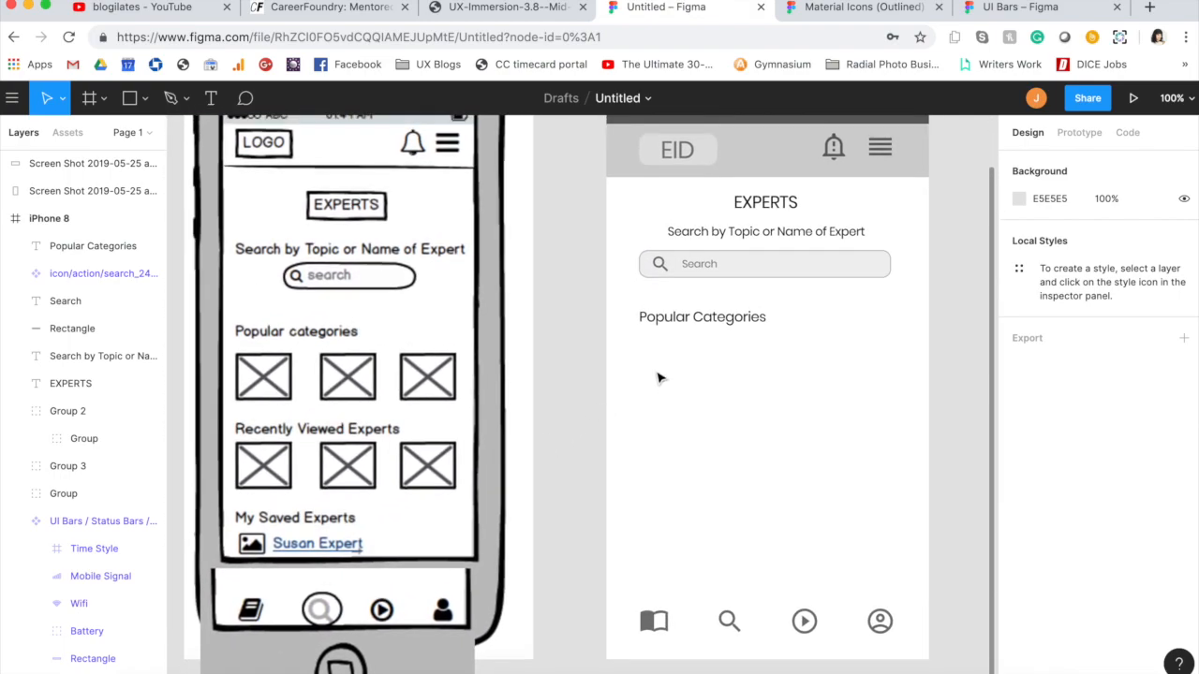
click(708, 321)
key(super+v)
drag(709, 323, 714, 438)
double_click(710, 433)
text(Recently)
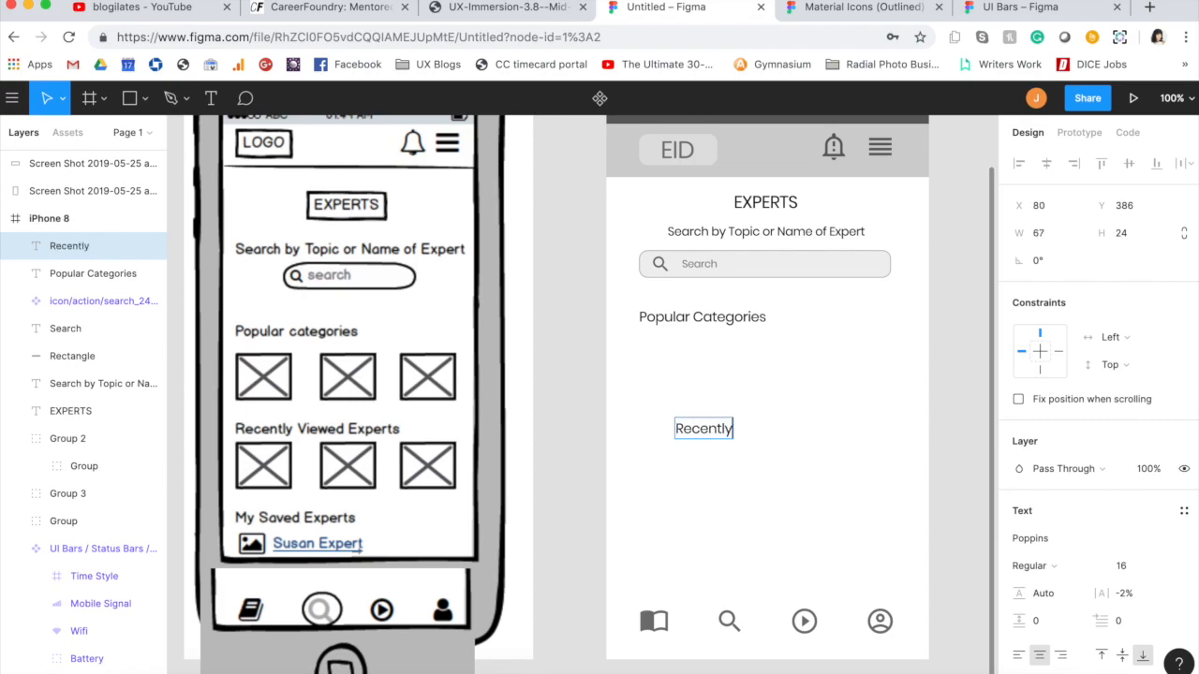
text( Viewed Expet)
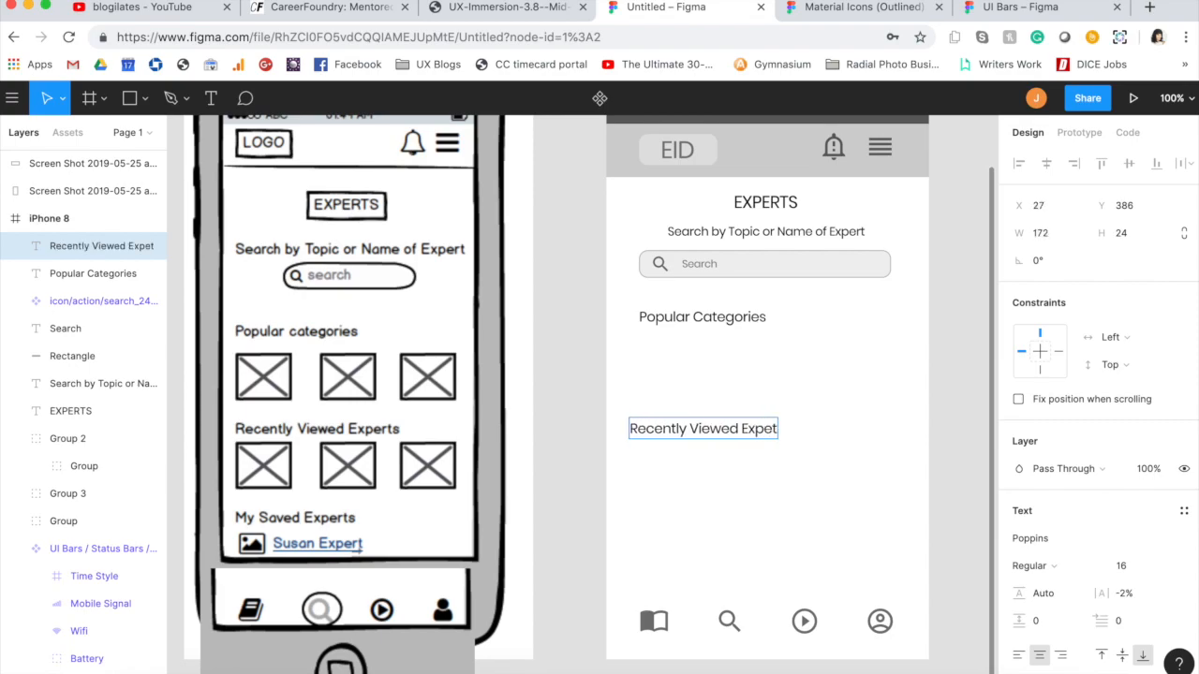
key(BackSpace)
text(rts)
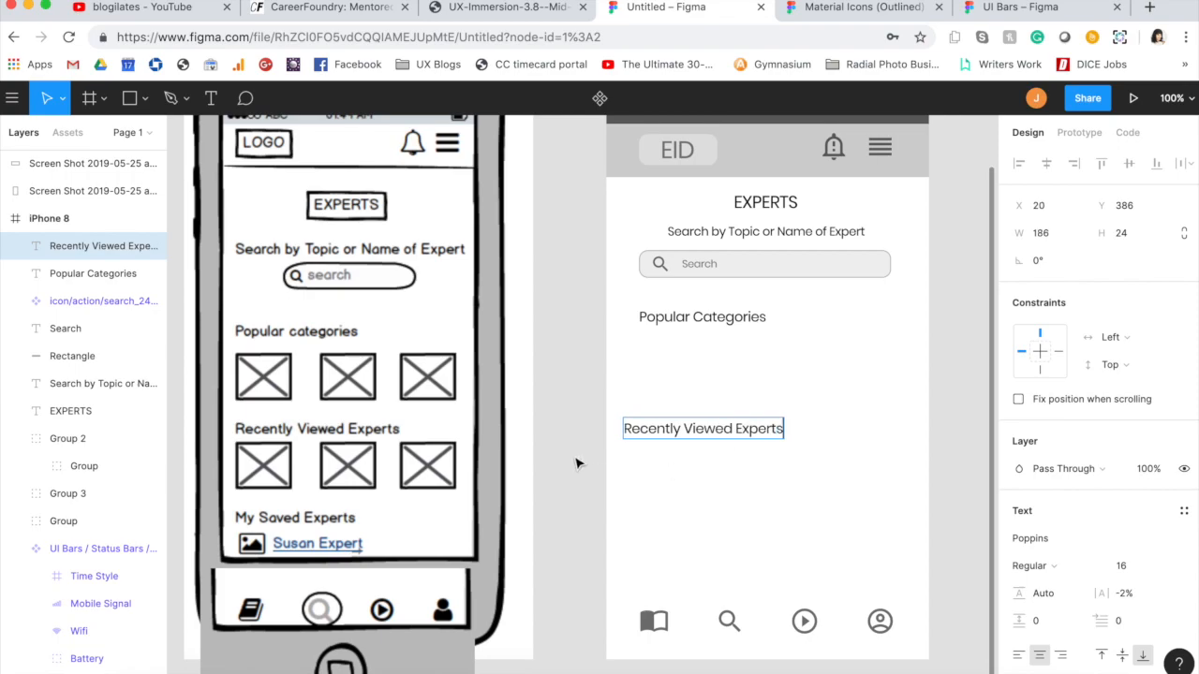
key(Escape)
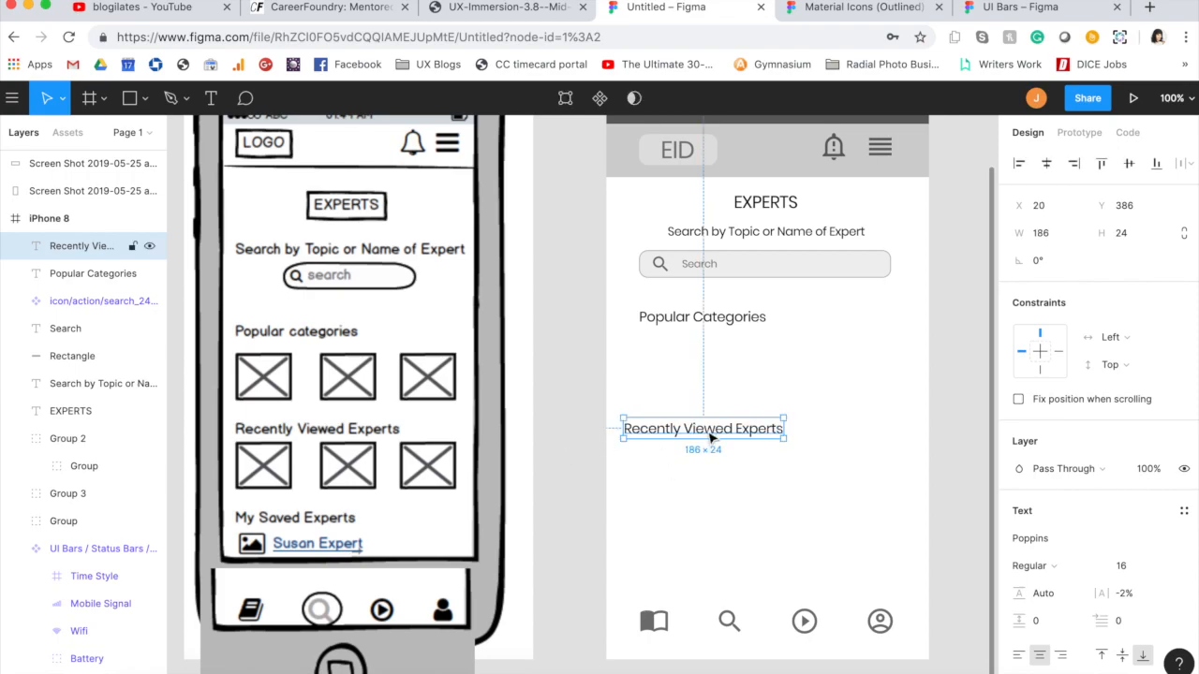
Step: Duplicate the "Recently Viewed Experts" label, place the copy at about Y 516 and change its text to "Saved Experts"
key(ctrl+c)
key(ctrl+v)
drag(710, 437, 723, 555)
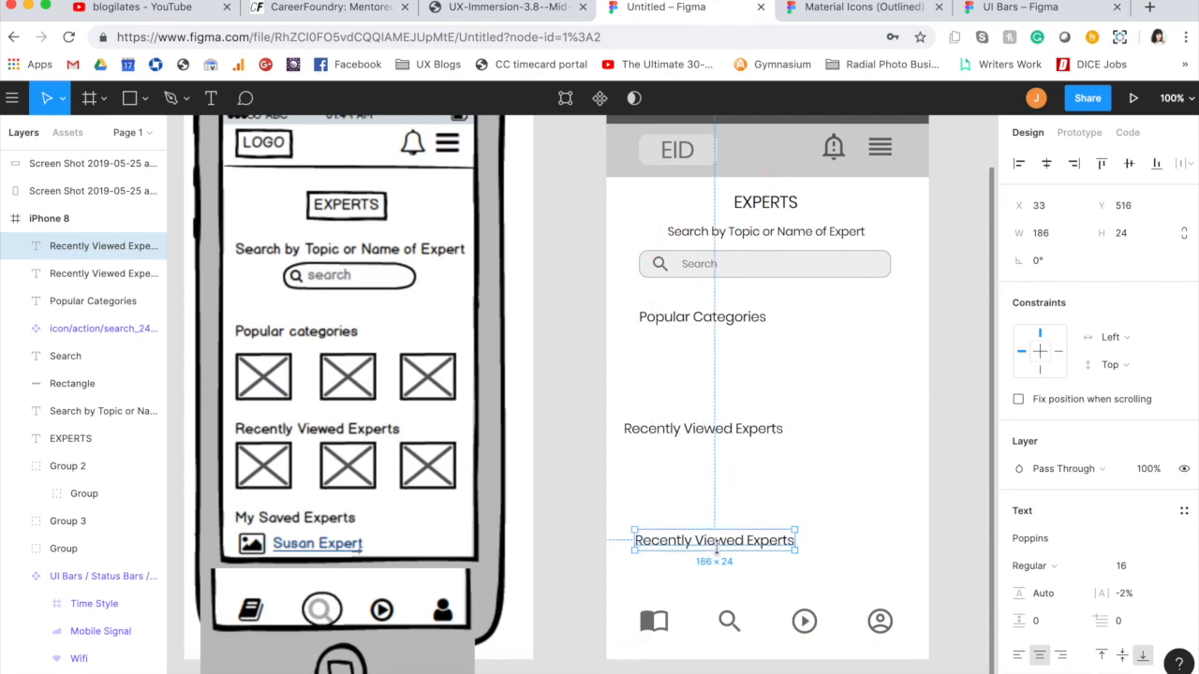
key(Return)
text(Dsbrf)
key(BackSpace)
key(BackSpace)
key(BackSpace)
key(BackSpace)
key(BackSpace)
text(Sved)
key(BackSpace)
key(BackSpace)
key(BackSpace)
text(aved Experts)
key(Escape)
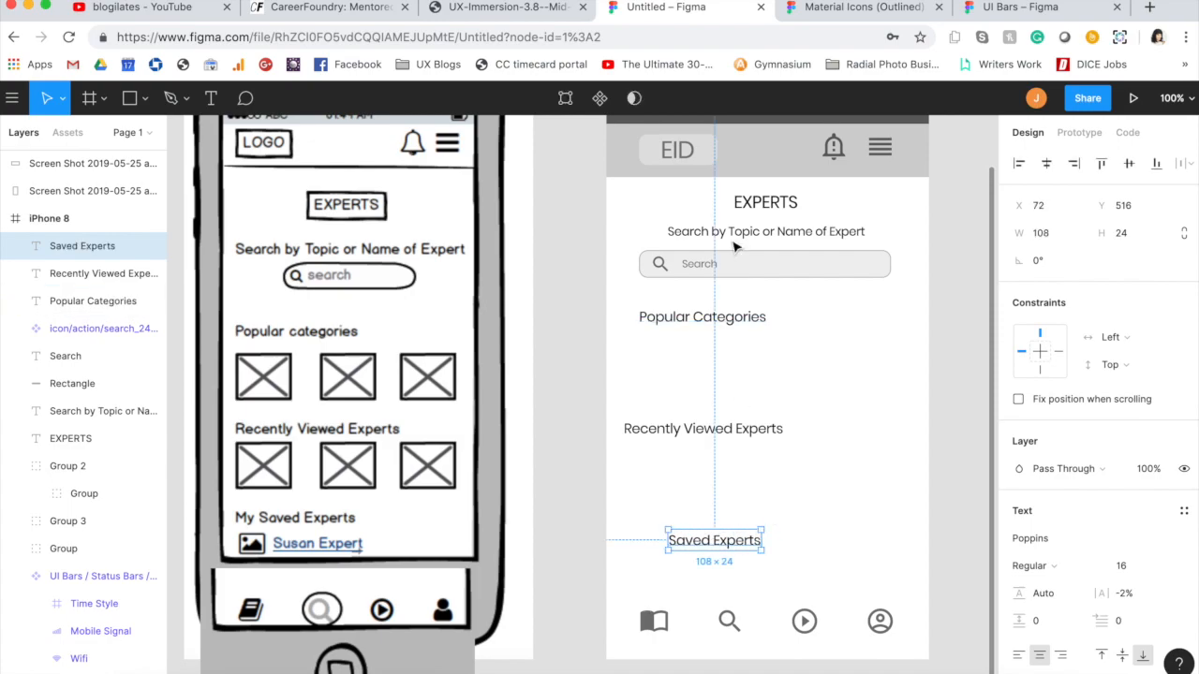
Step: Group the search box with its magnifier icon and placeholder, and center the group horizontally in the iPhone 8 frame
click(639, 224)
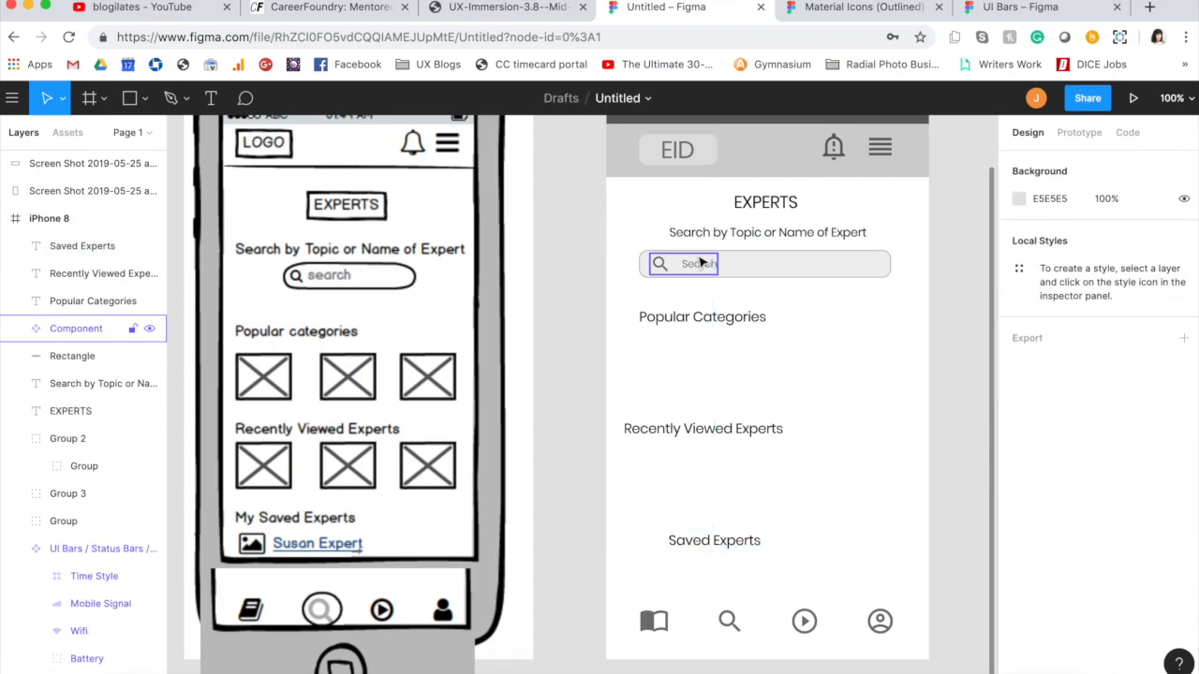
click(701, 261)
shift+click(760, 265)
shift+click(759, 272)
shift+click(856, 262)
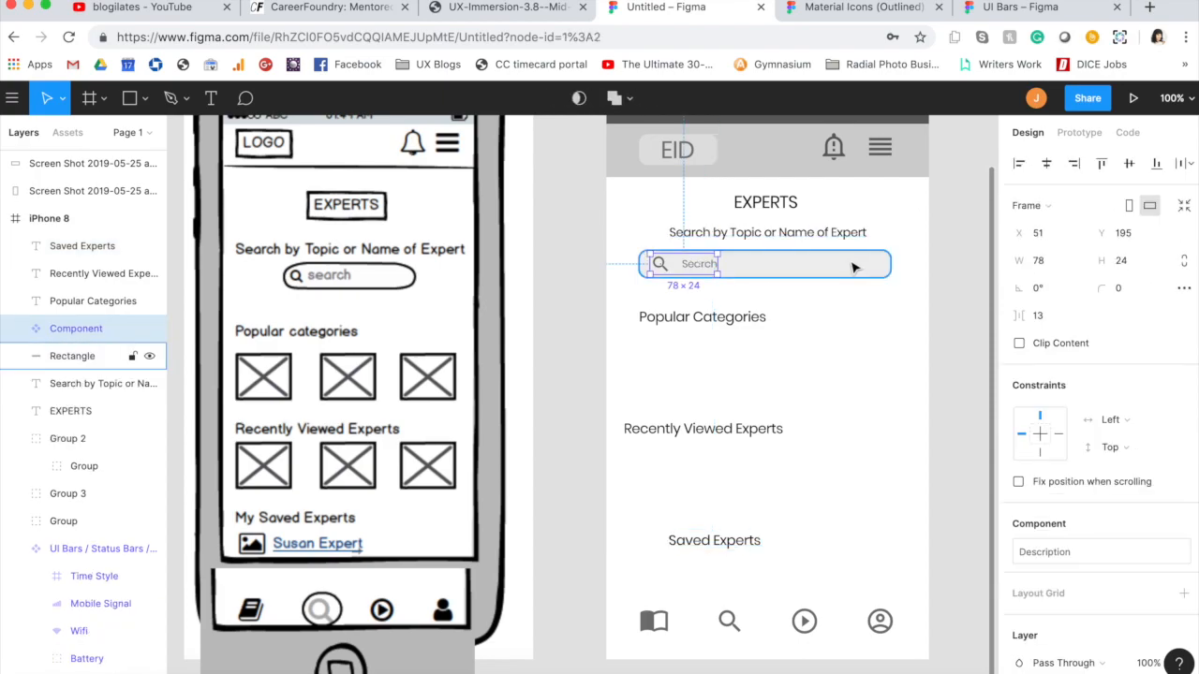
key(super+g)
click(1046, 163)
click(824, 366)
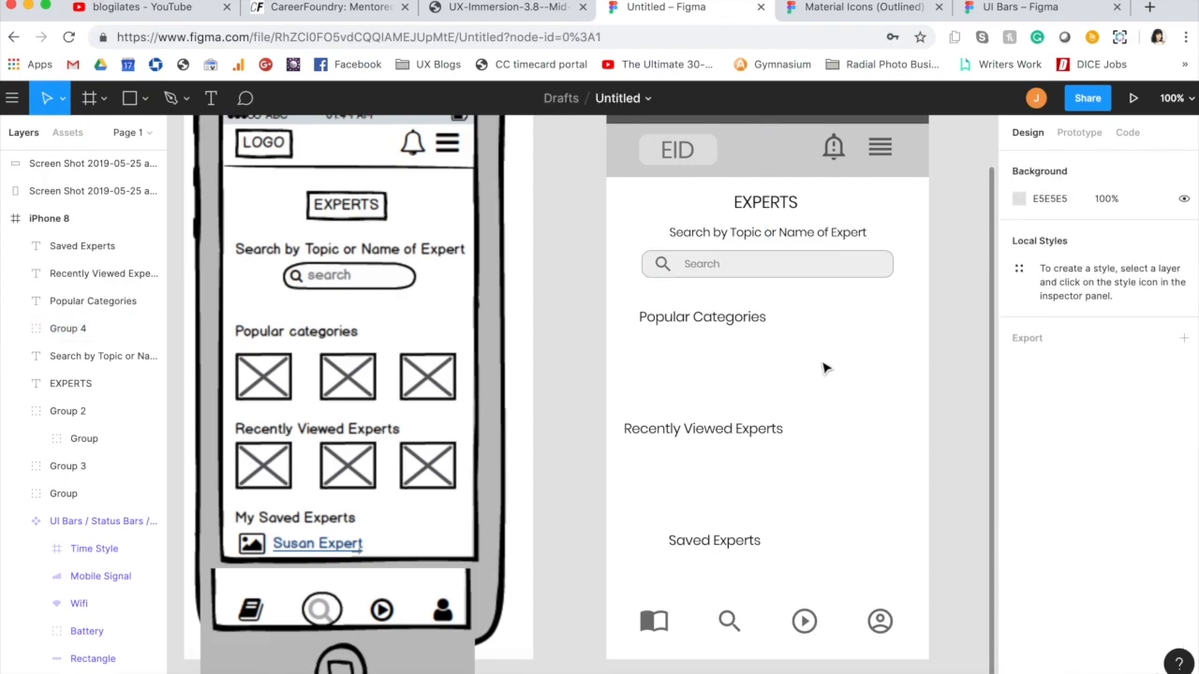
Step: Align the EXPERTS heading, the "Search by Topic or Name of Expert" line and the search group on their horizontal centers and distribute their vertical spacing
click(758, 232)
shift+click(766, 205)
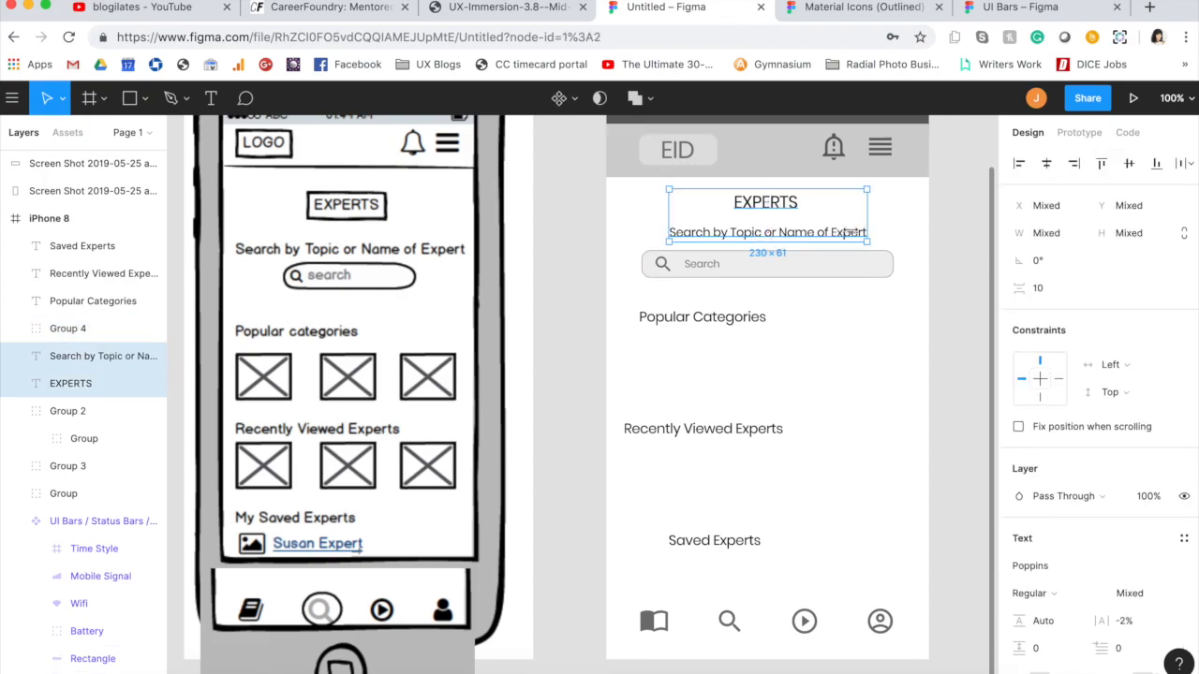
shift+click(842, 268)
click(1047, 163)
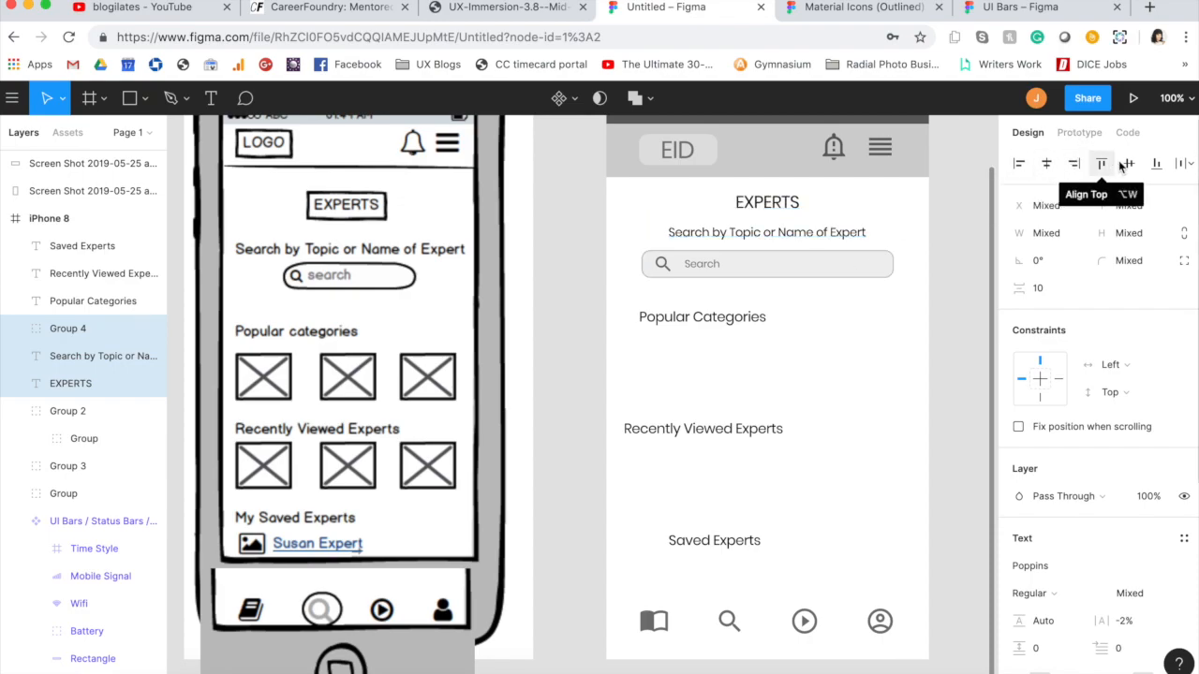
click(1182, 163)
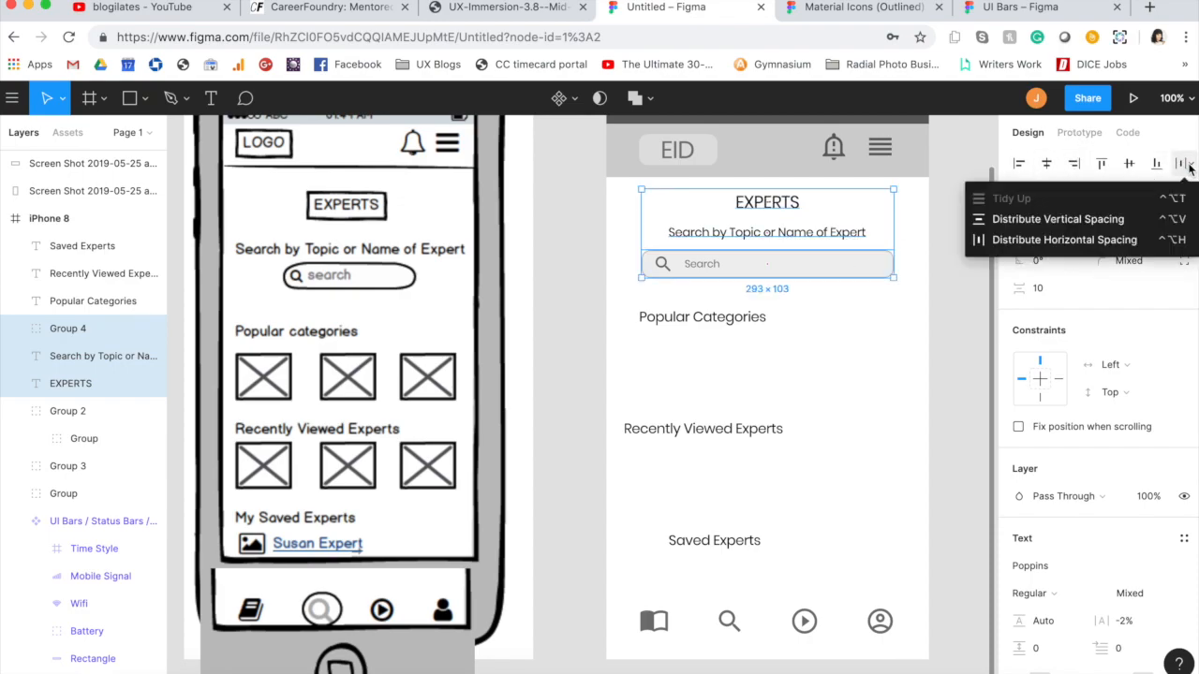
click(1058, 219)
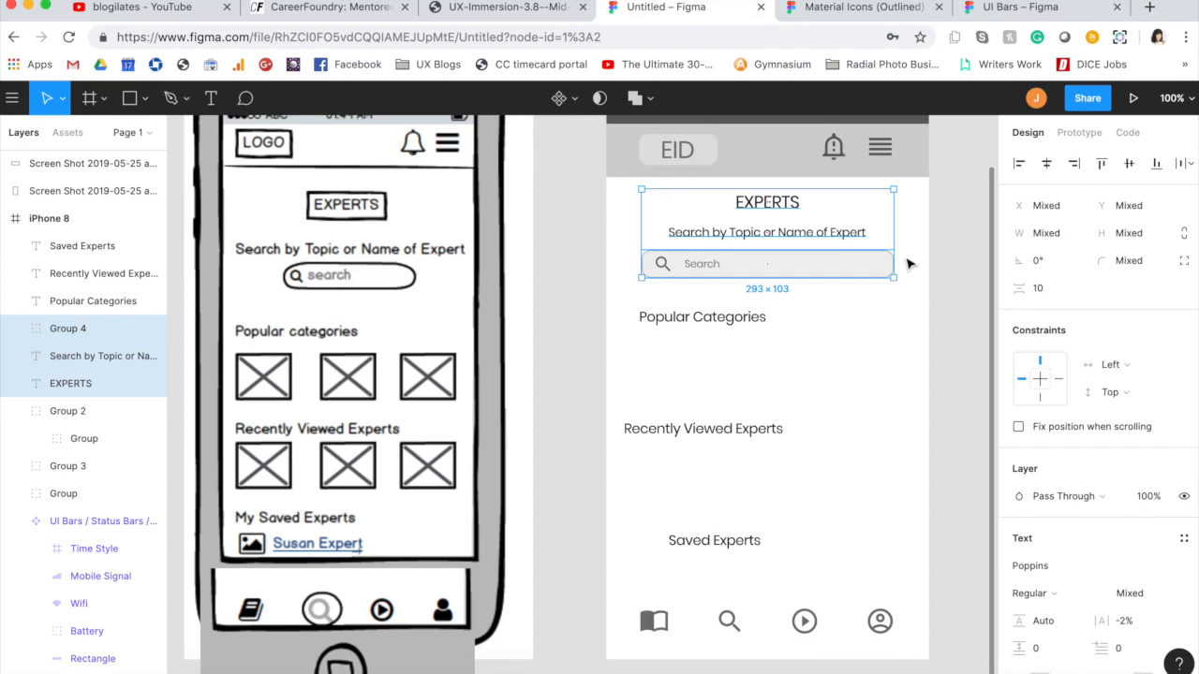
Step: Move the heading, subheading and search box up to about Y 114, group them and center the group horizontally in the frame
drag(843, 261, 845, 258)
key(super+g)
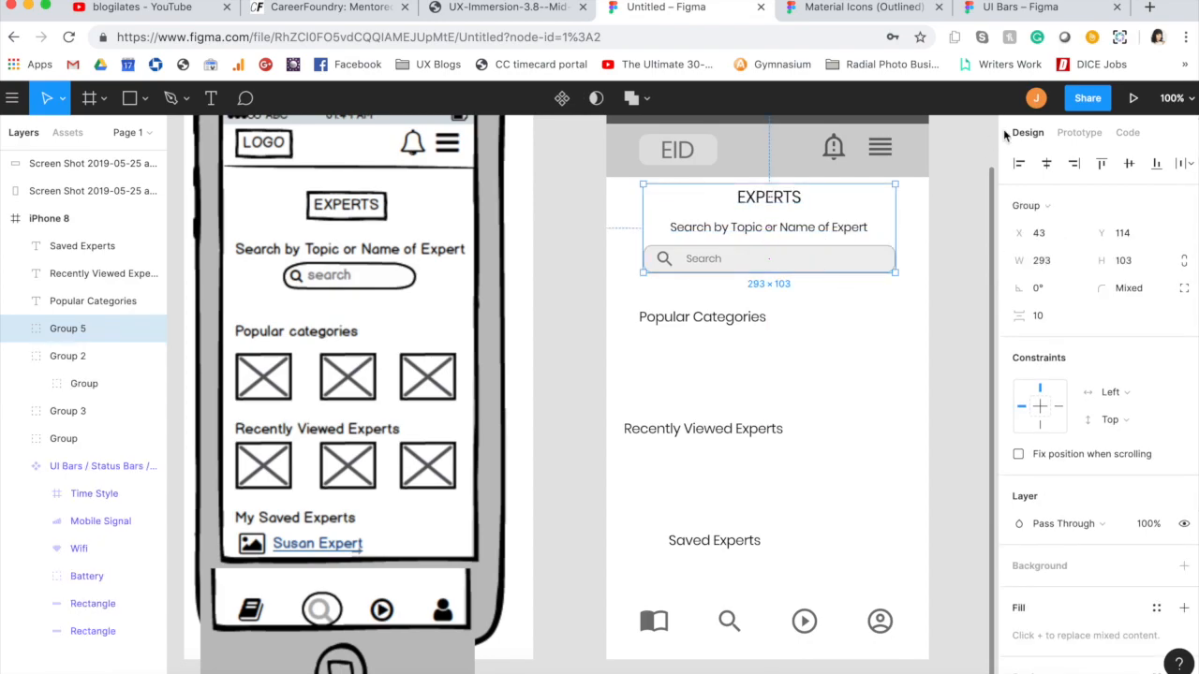
click(1047, 163)
Step: Move the "Popular Categories" label up to X 41, Y 236, and shift "Recently Viewed Experts" and "Saved Experts" up at even intervals, the latter to about Y 472
click(754, 321)
drag(749, 325, 749, 310)
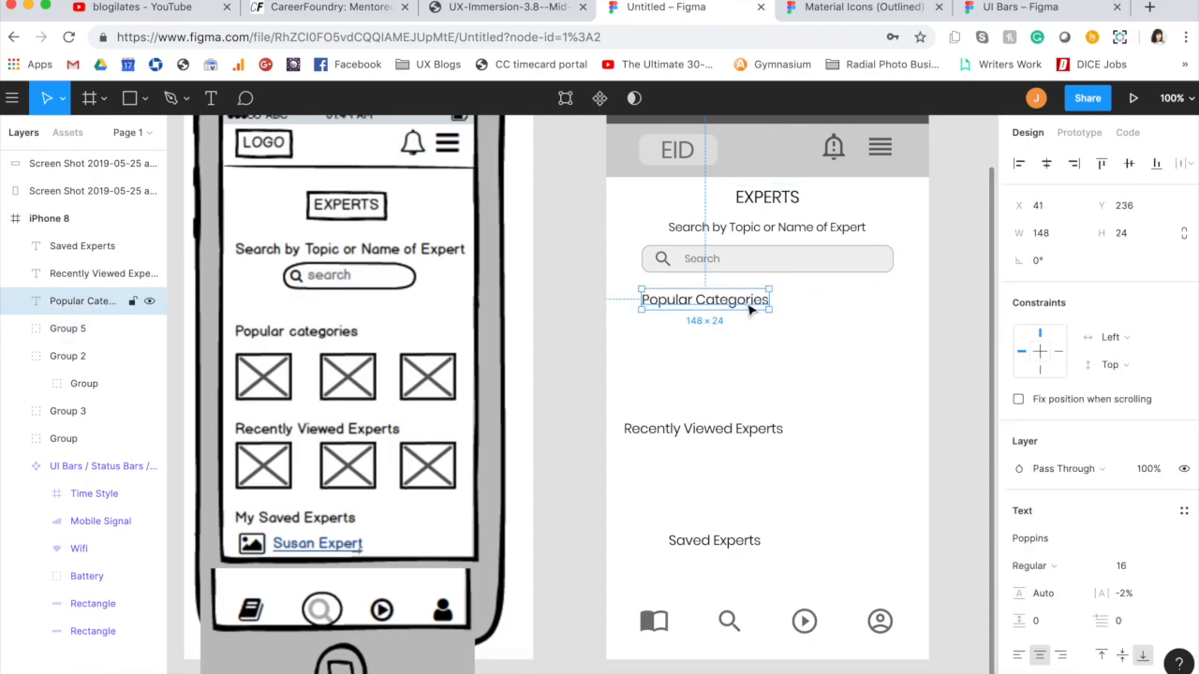
drag(736, 434, 746, 409)
drag(736, 545, 718, 503)
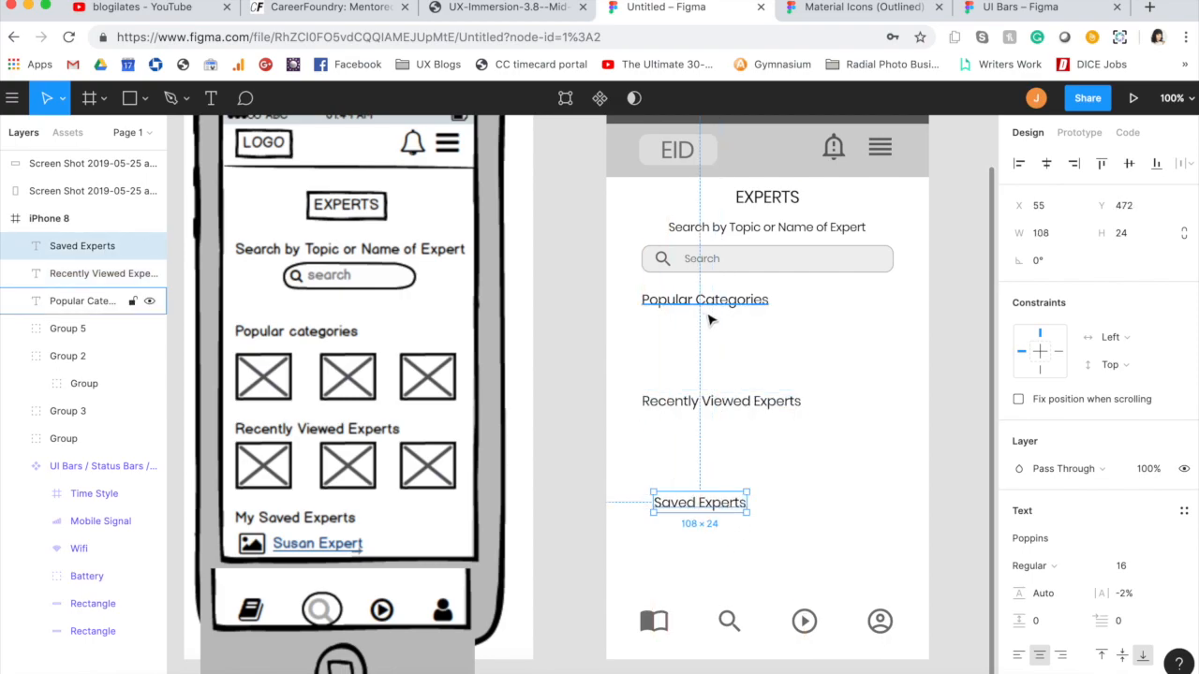
Step: Left-align the three section labels and distribute their vertical spacing
click(709, 304)
shift+click(709, 402)
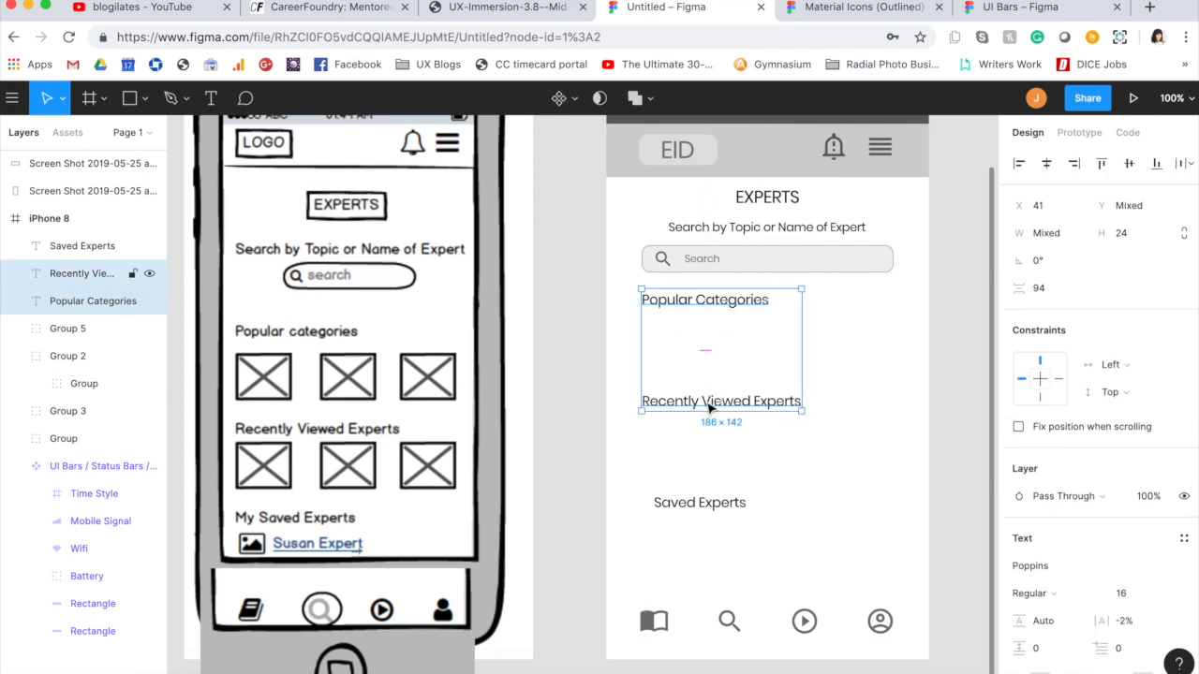
shift+click(709, 503)
click(1019, 163)
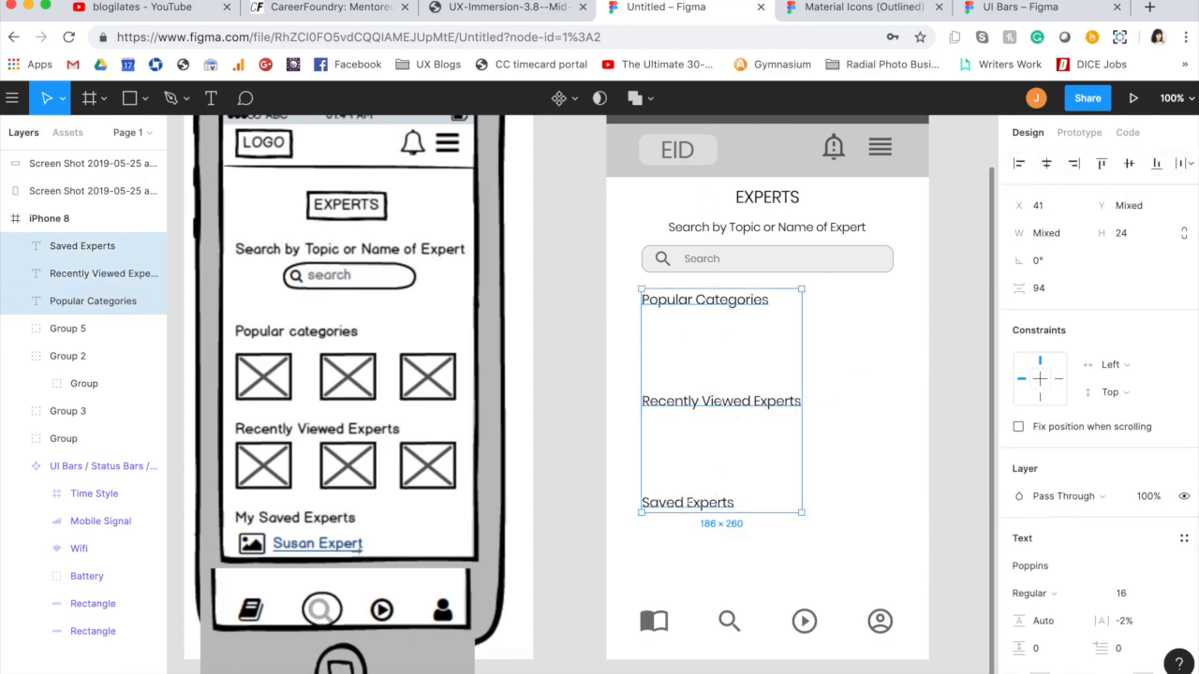
click(1191, 165)
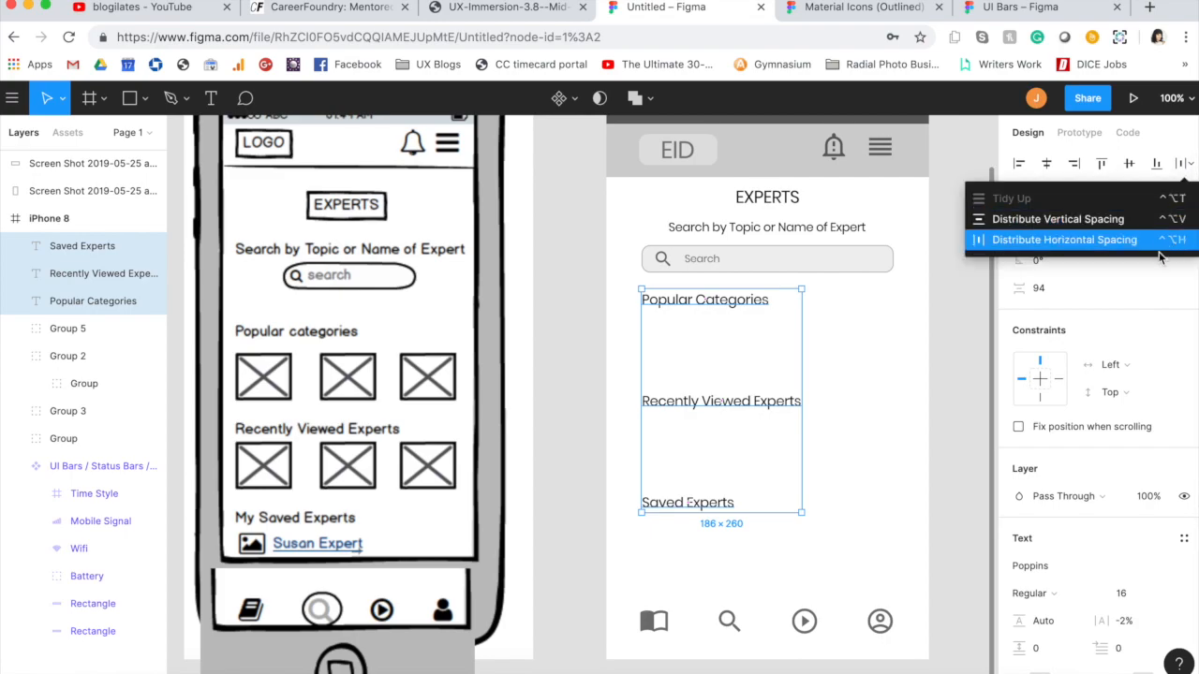
click(1085, 221)
click(919, 375)
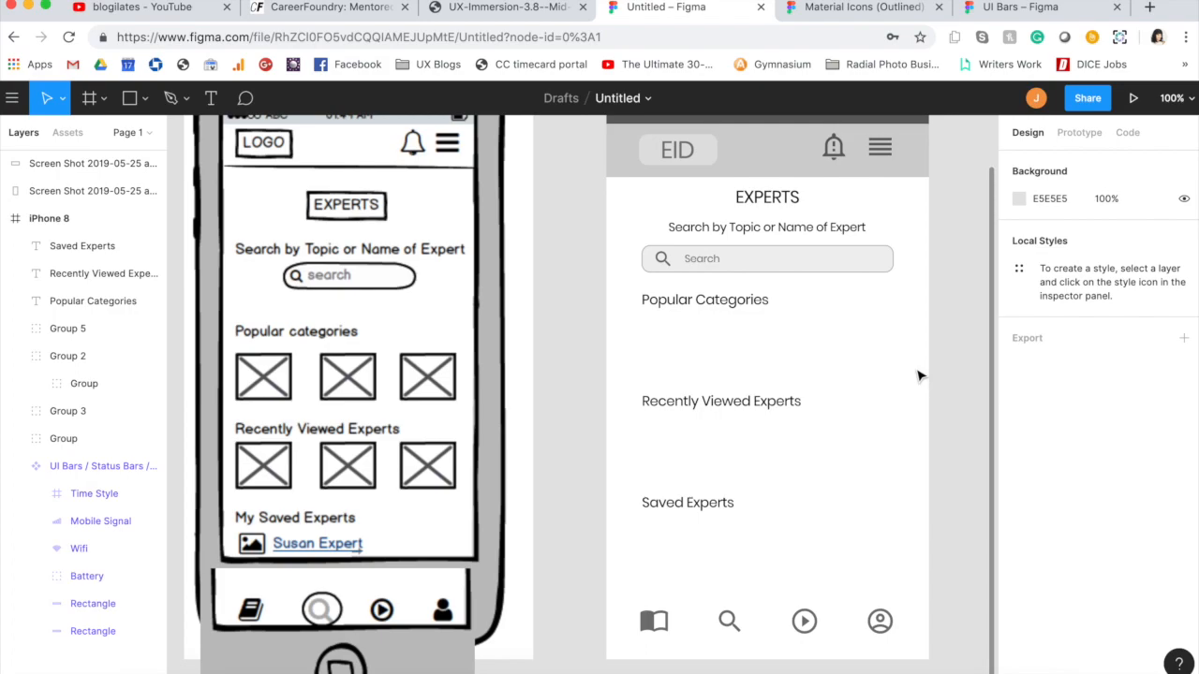
Step: Draw a rectangle below the "Popular Categories" label and size it 80 × 60
key(r)
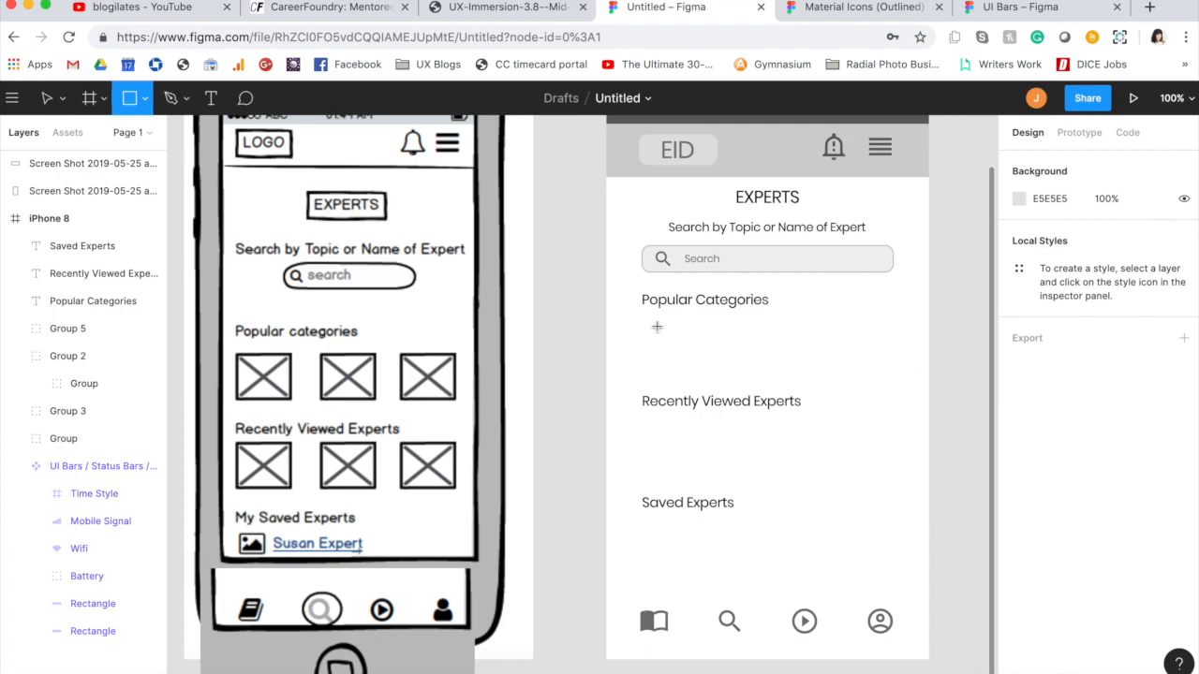
drag(641, 321, 694, 372)
click(1037, 238)
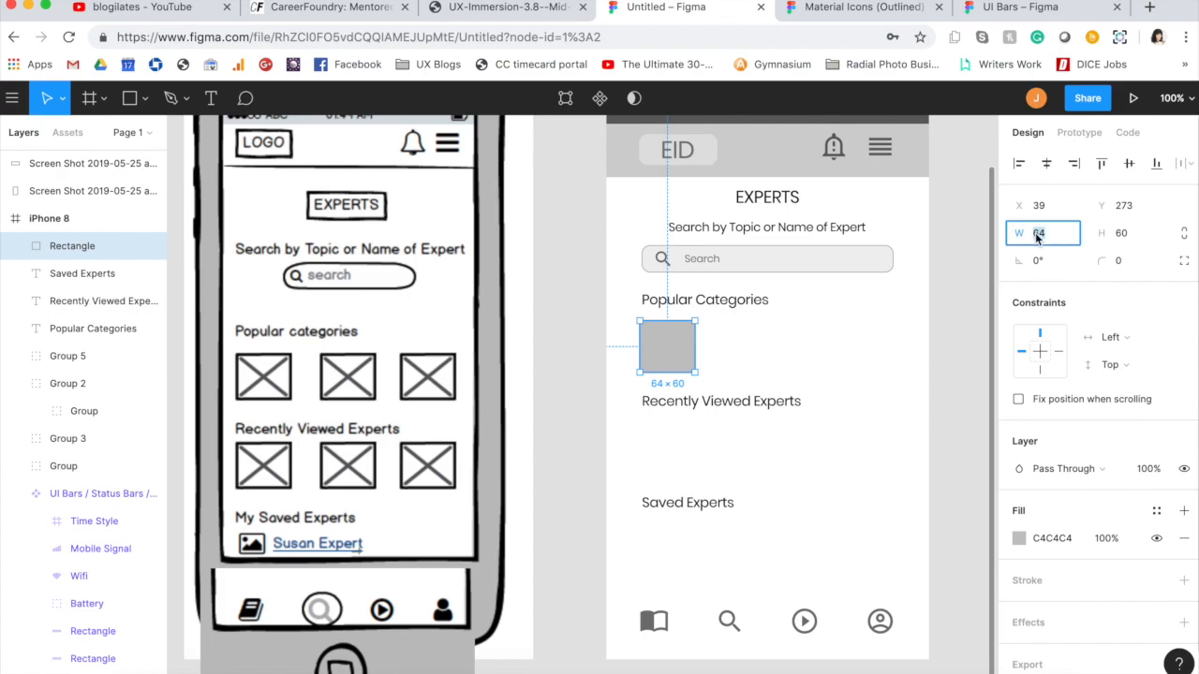
key(Tab)
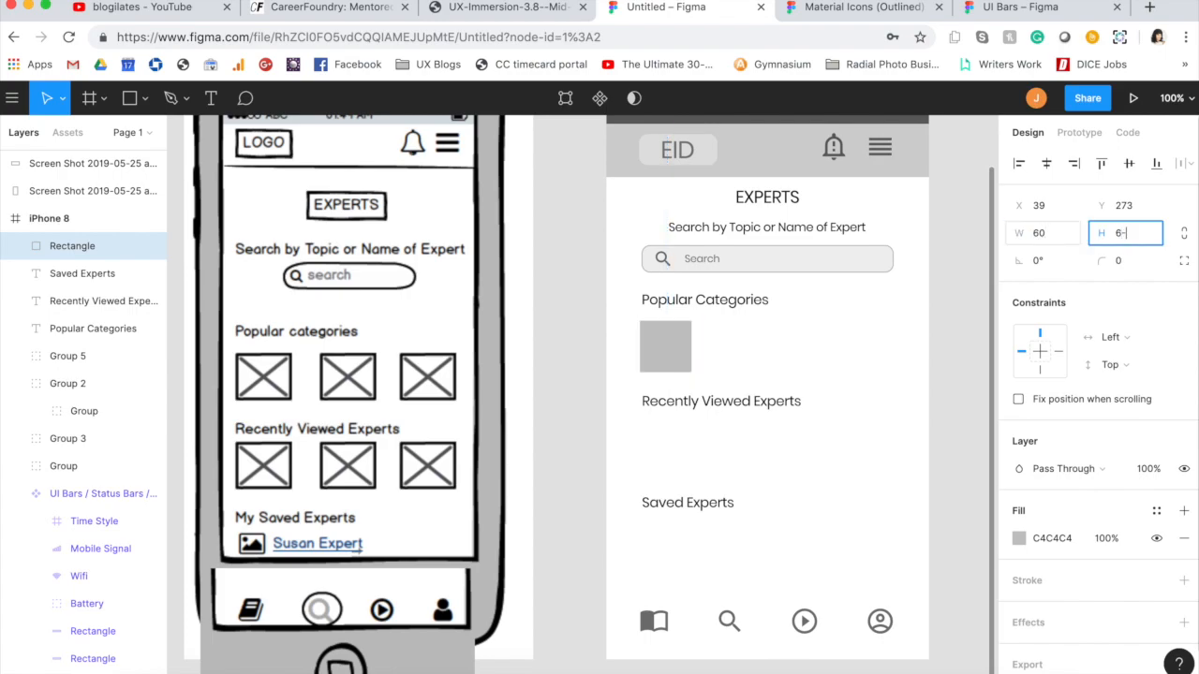
text(6-)
key(BackSpace)
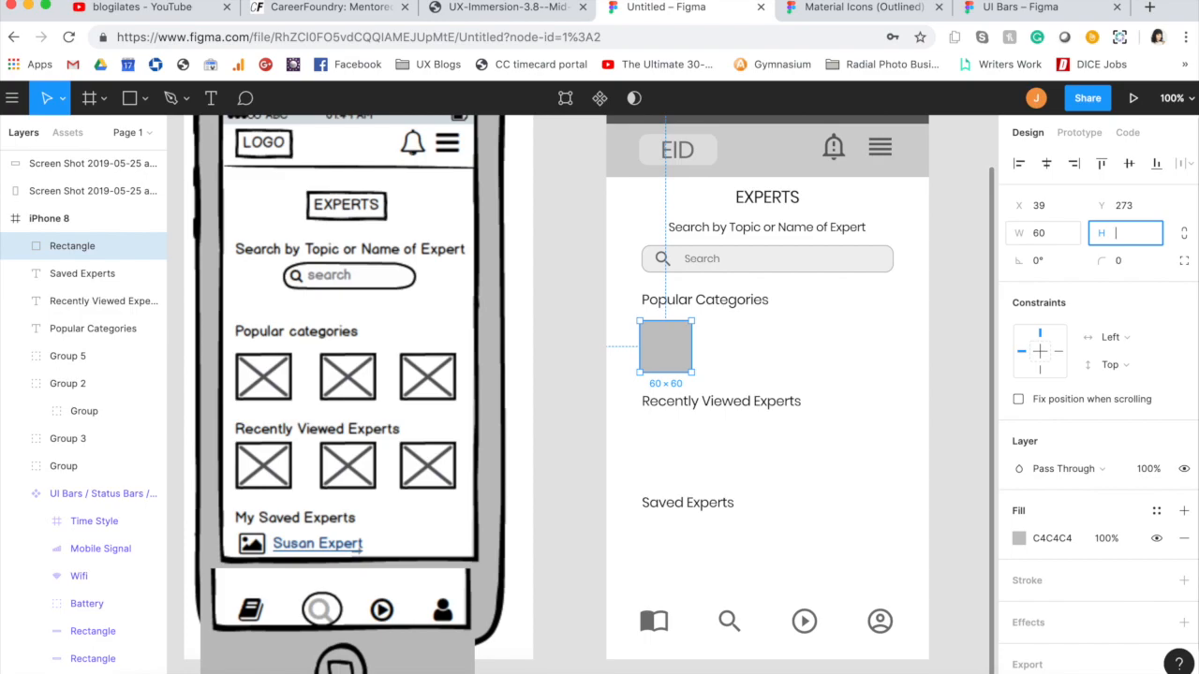
key(Escape)
click(1043, 237)
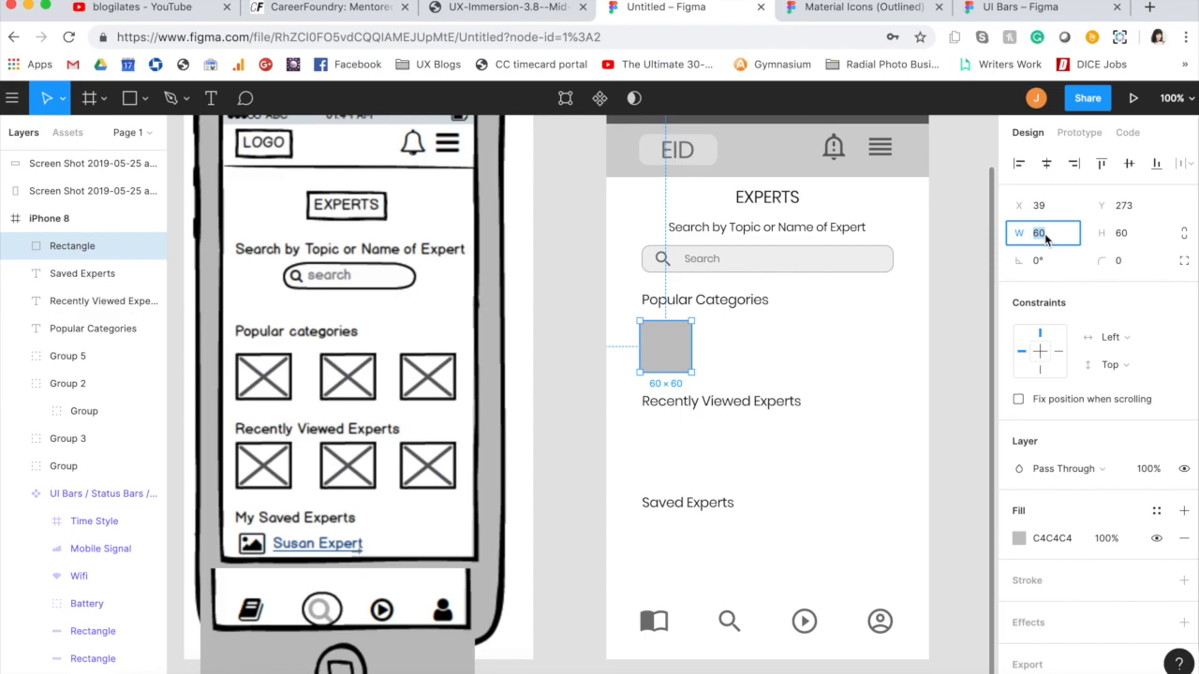
text(80)
key(Tab)
click(736, 360)
Step: Duplicate the category rectangle twice to make a row of three, from about X 41 to X 251 at Y 273
drag(666, 343, 854, 350)
key(super+v)
key(super+v)
click(854, 349)
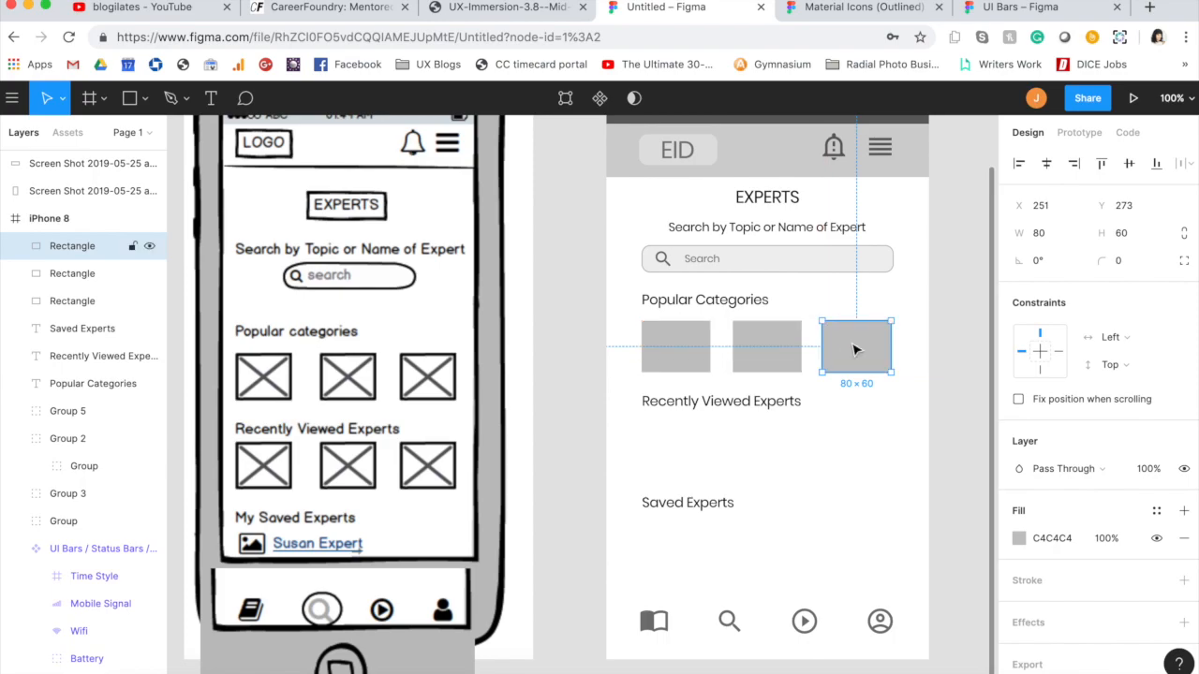
click(864, 417)
Step: Enlarge the three category rectangles together to about 95 × 72 each, with their top edges at about Y 269
click(676, 346)
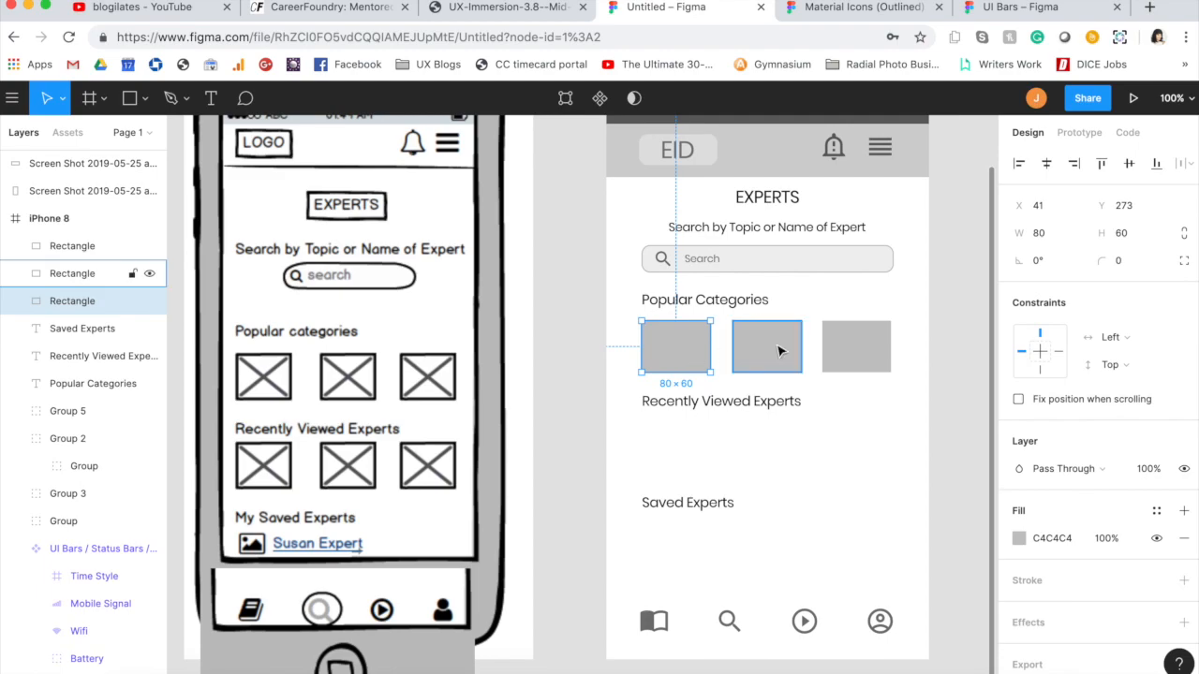
shift+click(774, 350)
shift+click(870, 357)
drag(893, 374, 922, 380)
mouse_move(927, 319)
mouse_down()
mouse_move(943, 313)
mouse_move(929, 316)
mouse_up()
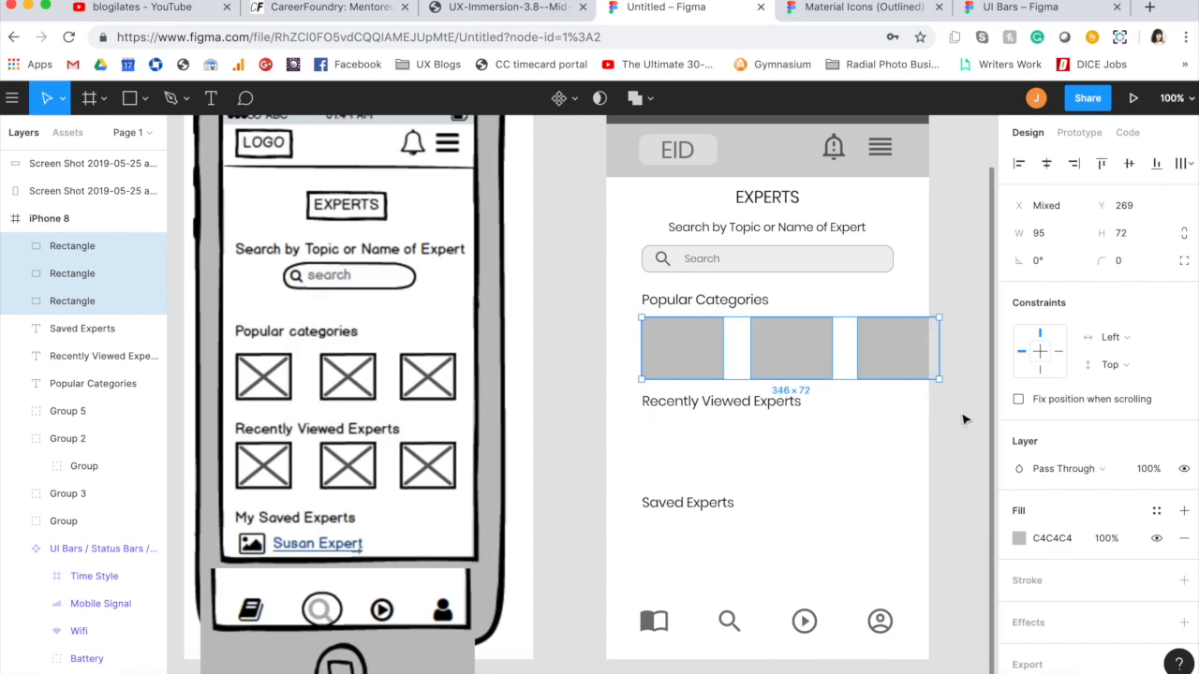
click(964, 419)
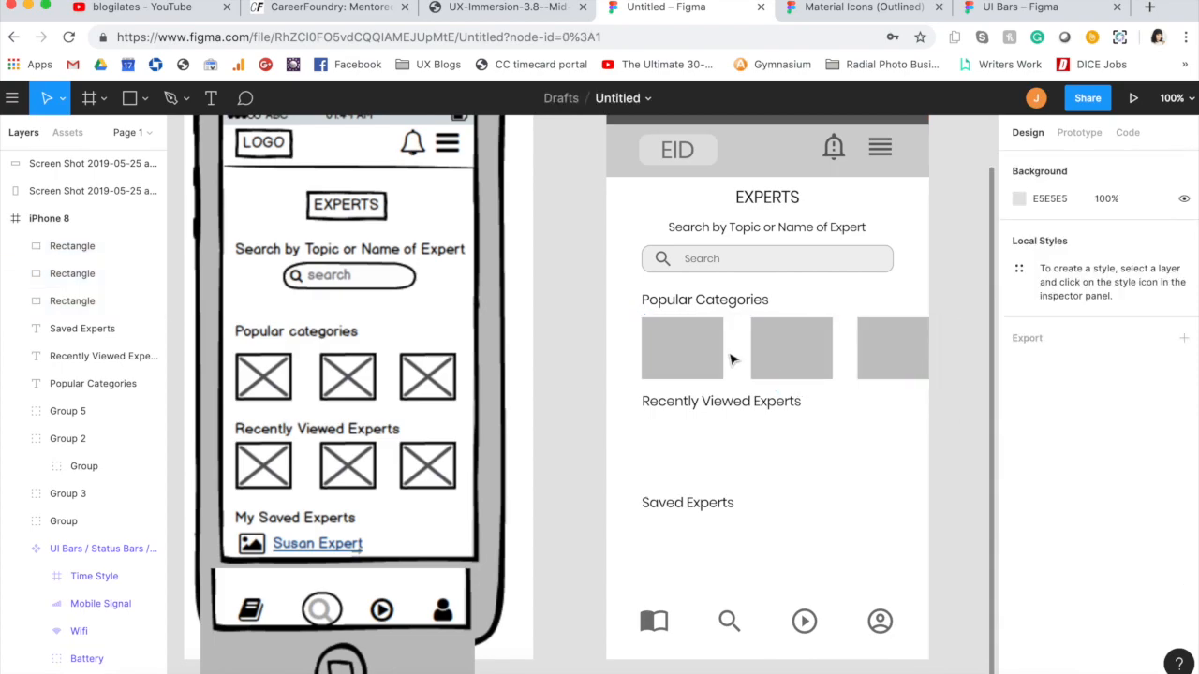
Step: Set the width of all three category rectangles to 115
click(691, 359)
shift+click(781, 352)
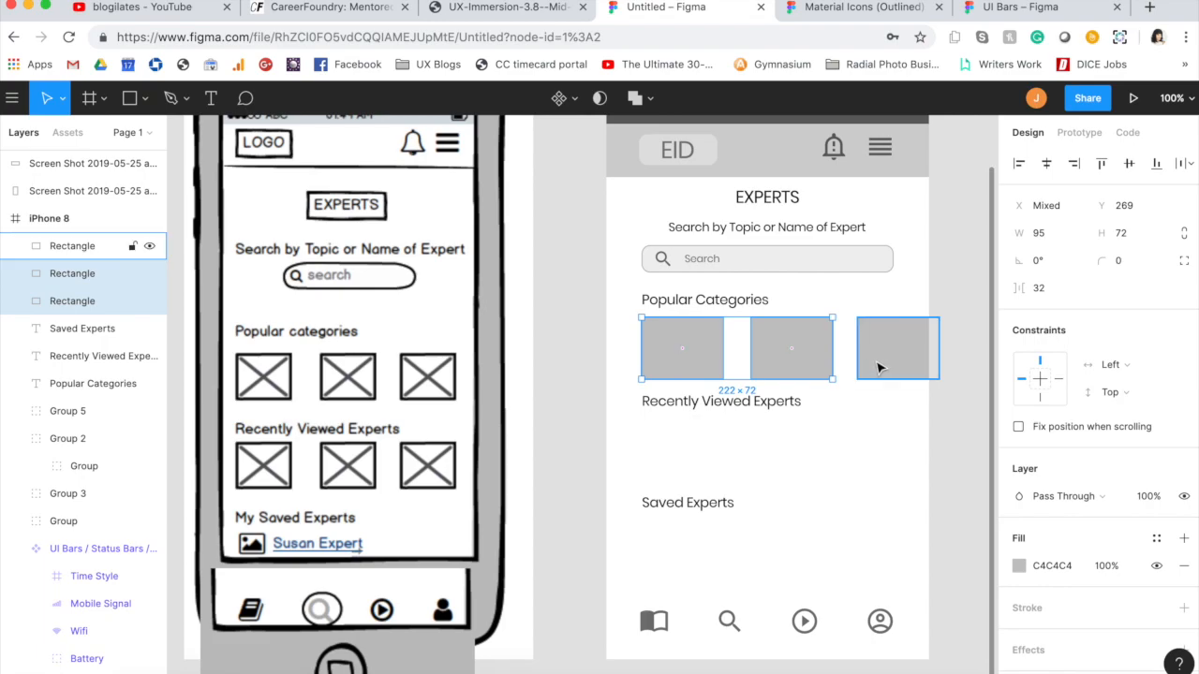
shift+click(879, 354)
click(1042, 240)
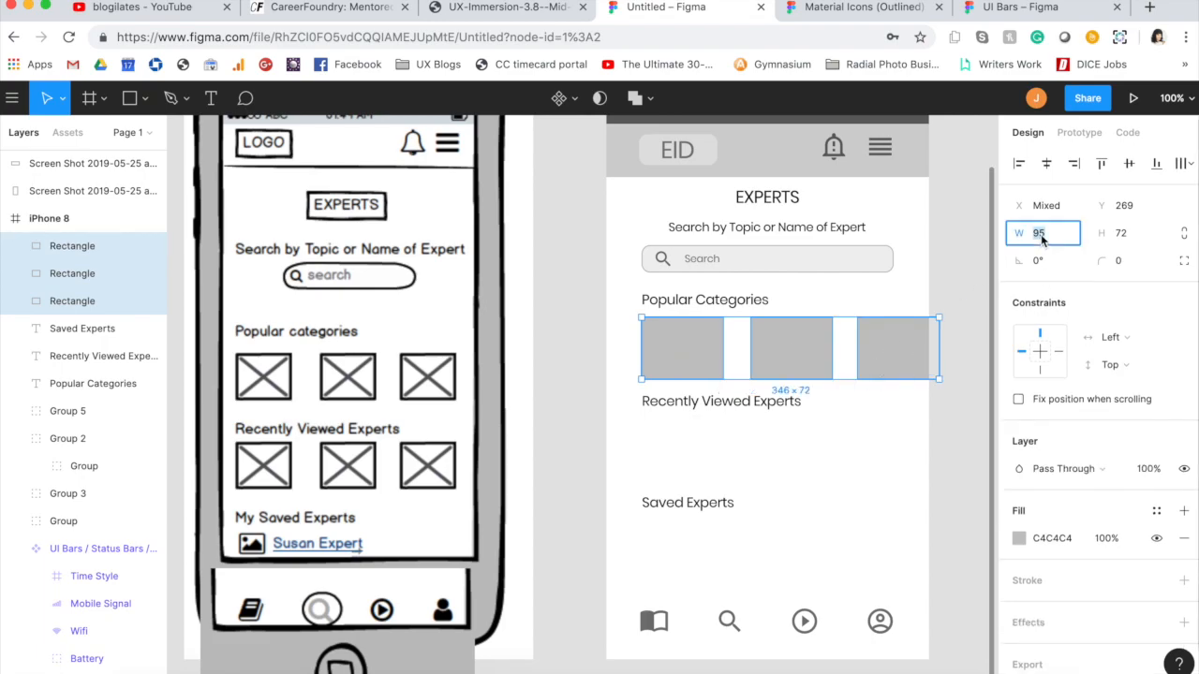
text(115)
key(Tab)
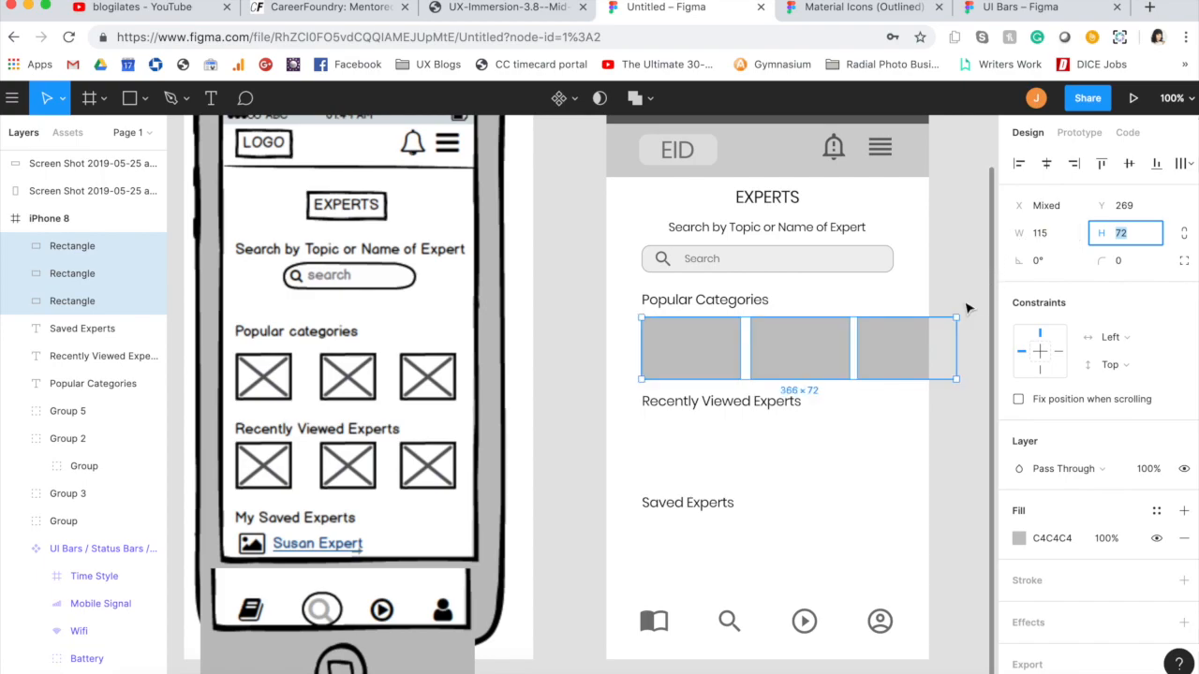
click(966, 298)
Step: Change the fill of the three category rectangles to DADADA
click(689, 343)
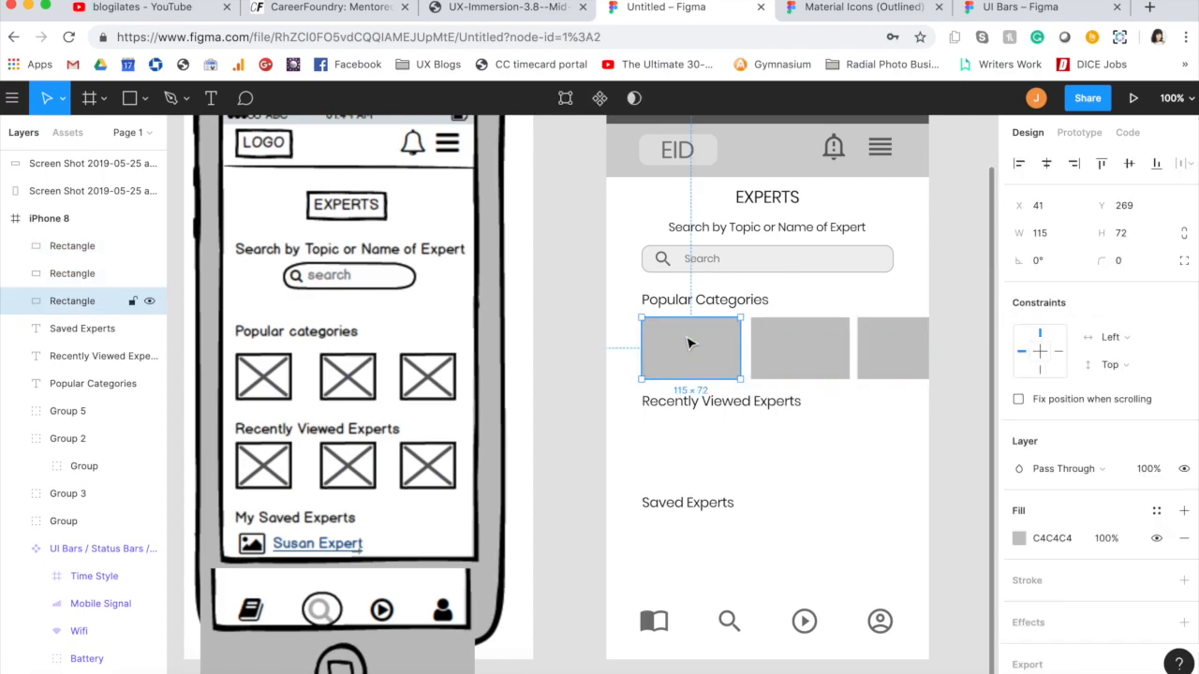
shift+click(800, 348)
shift+click(904, 343)
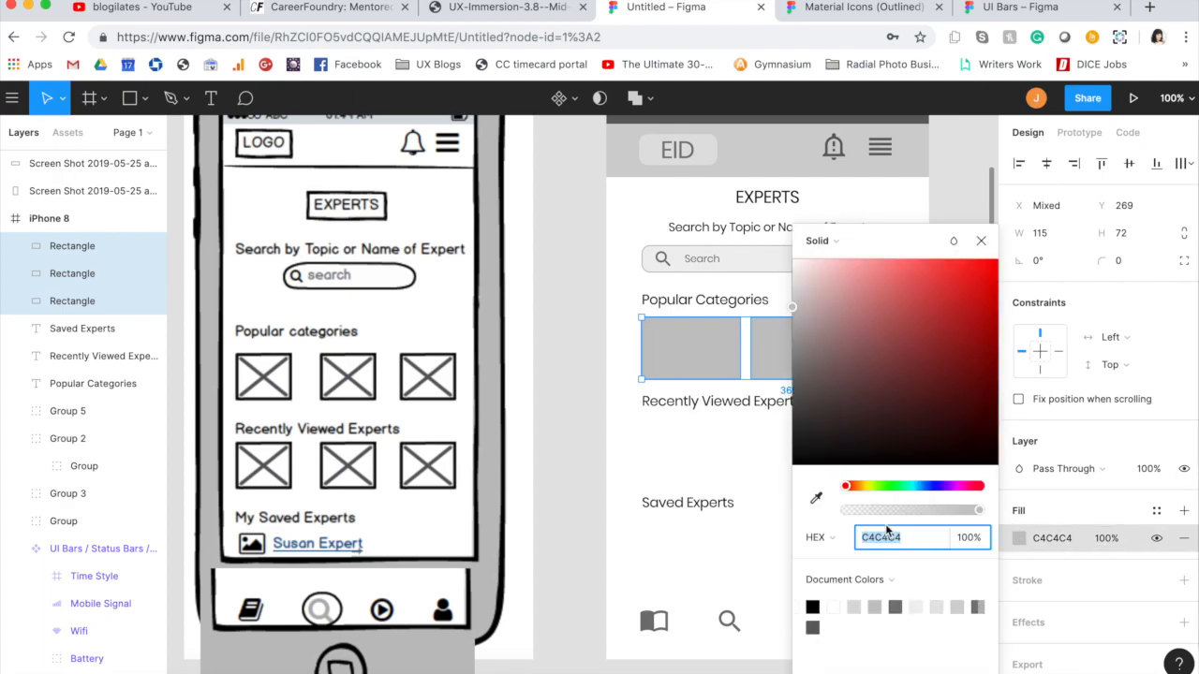
click(854, 608)
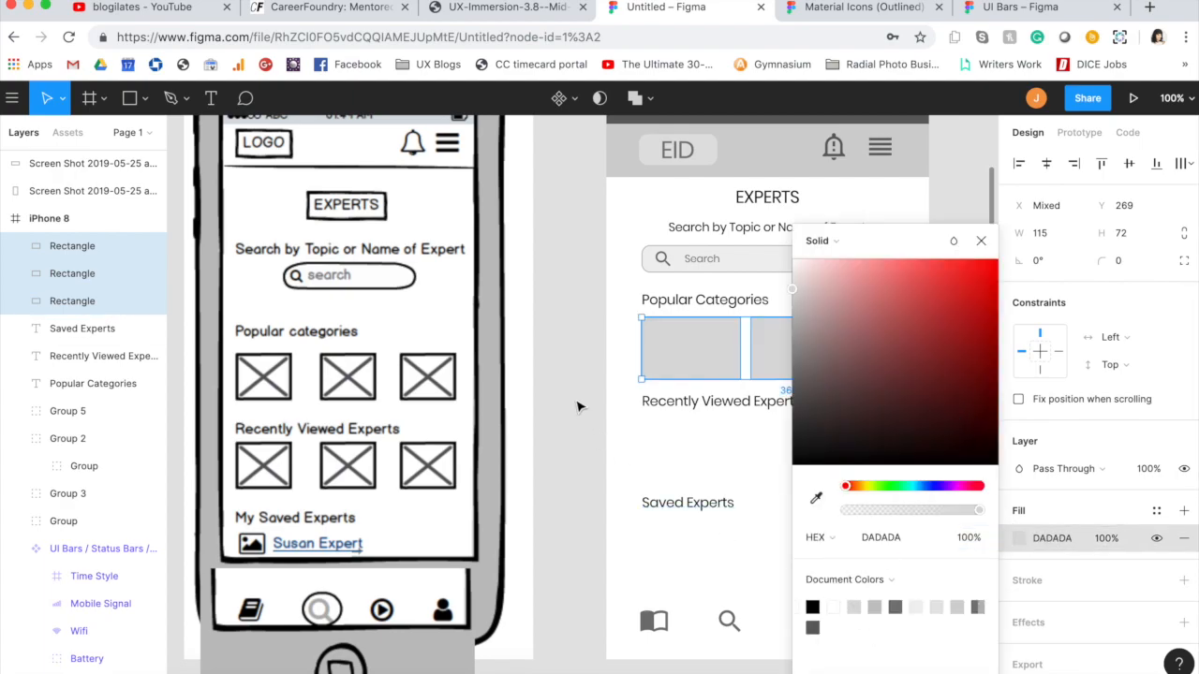
click(568, 365)
Step: Shift the three category rectangles together slightly to the right so the first starts at X 42
click(679, 363)
shift+click(800, 348)
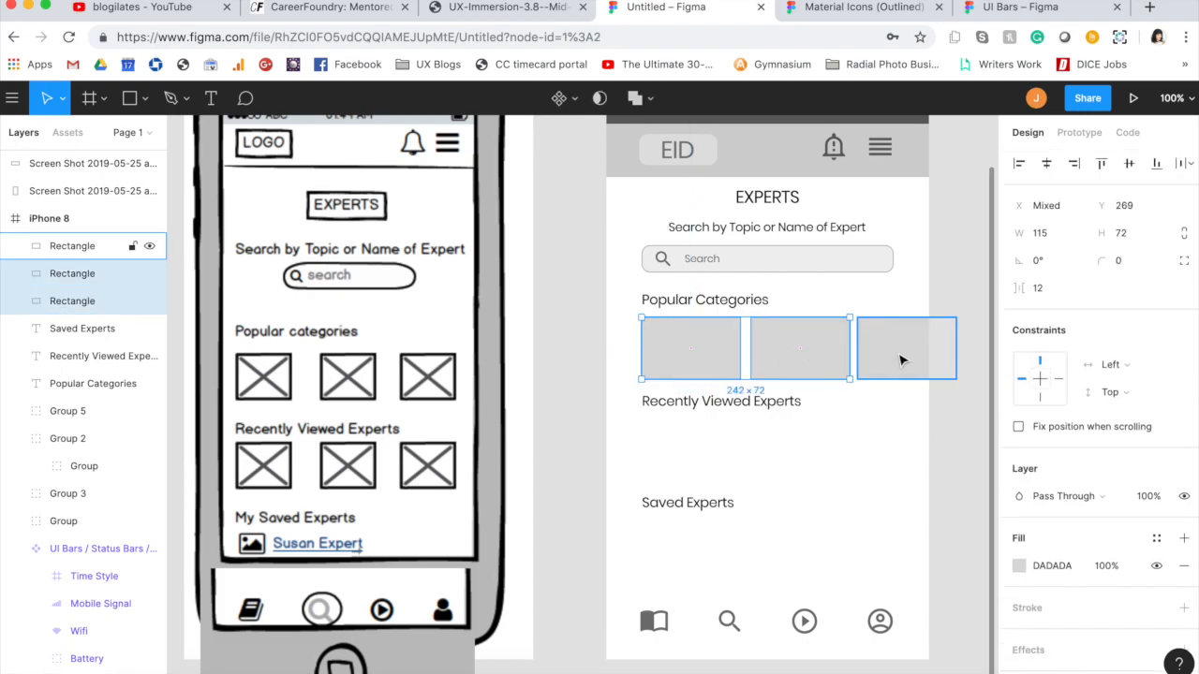
shift+click(899, 356)
drag(901, 362, 902, 356)
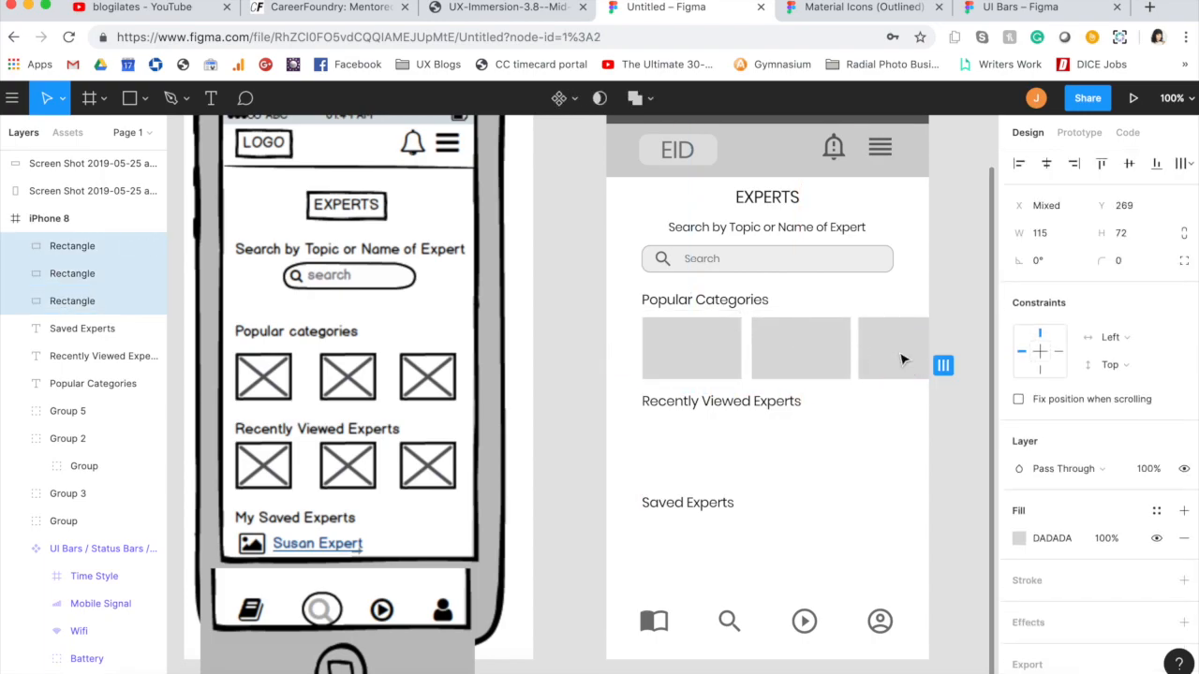
click(903, 357)
key(t)
click(682, 352)
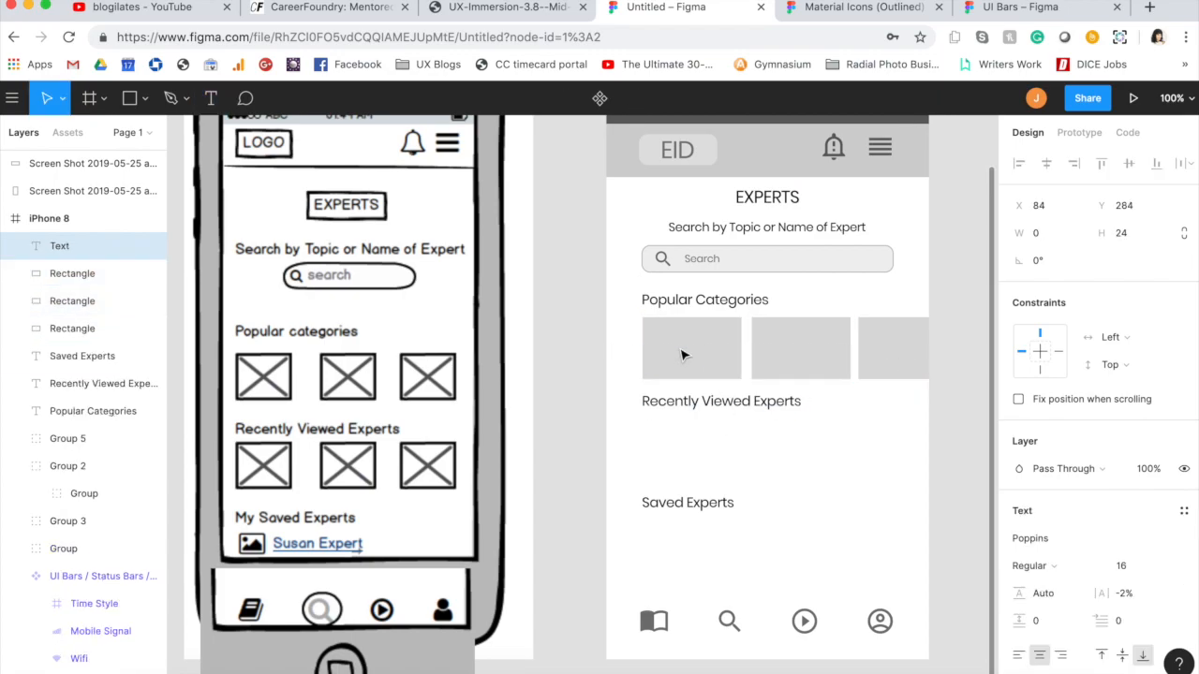
key(Escape)
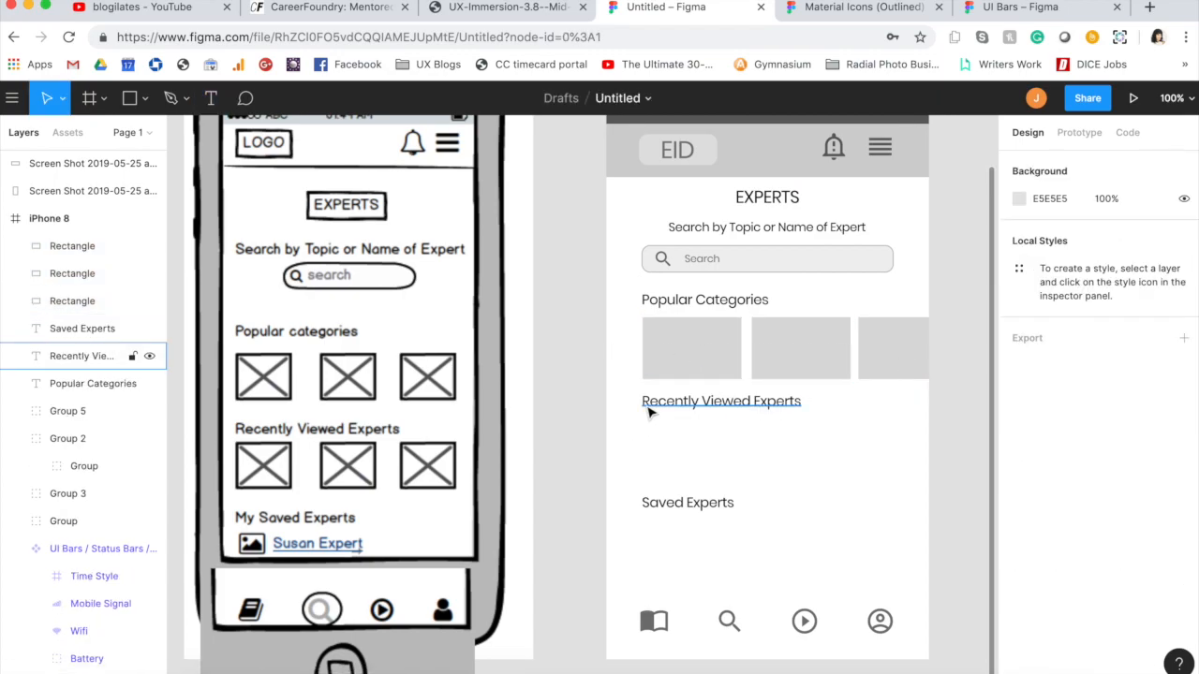
key(t)
click(677, 353)
click(681, 358)
key(t)
key(Escape)
click(674, 460)
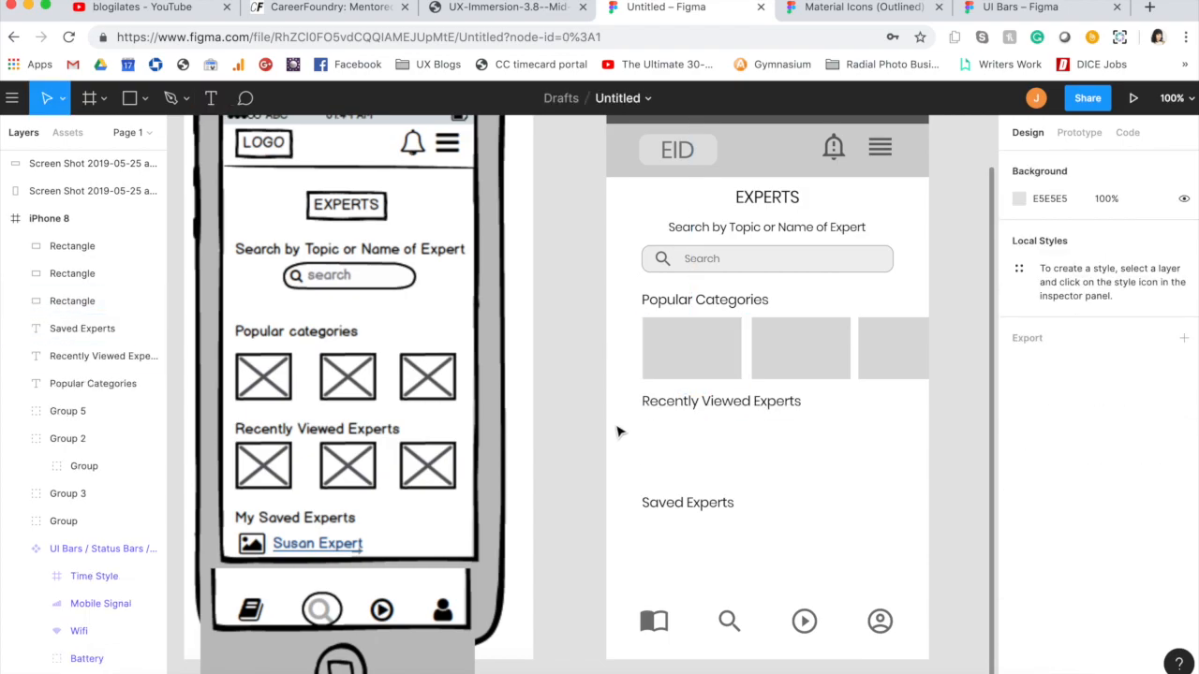
Step: Add the text "Category Name" at font size 12 and place it in the middle of the first category rectangle
key(t)
click(681, 357)
text(Category Name)
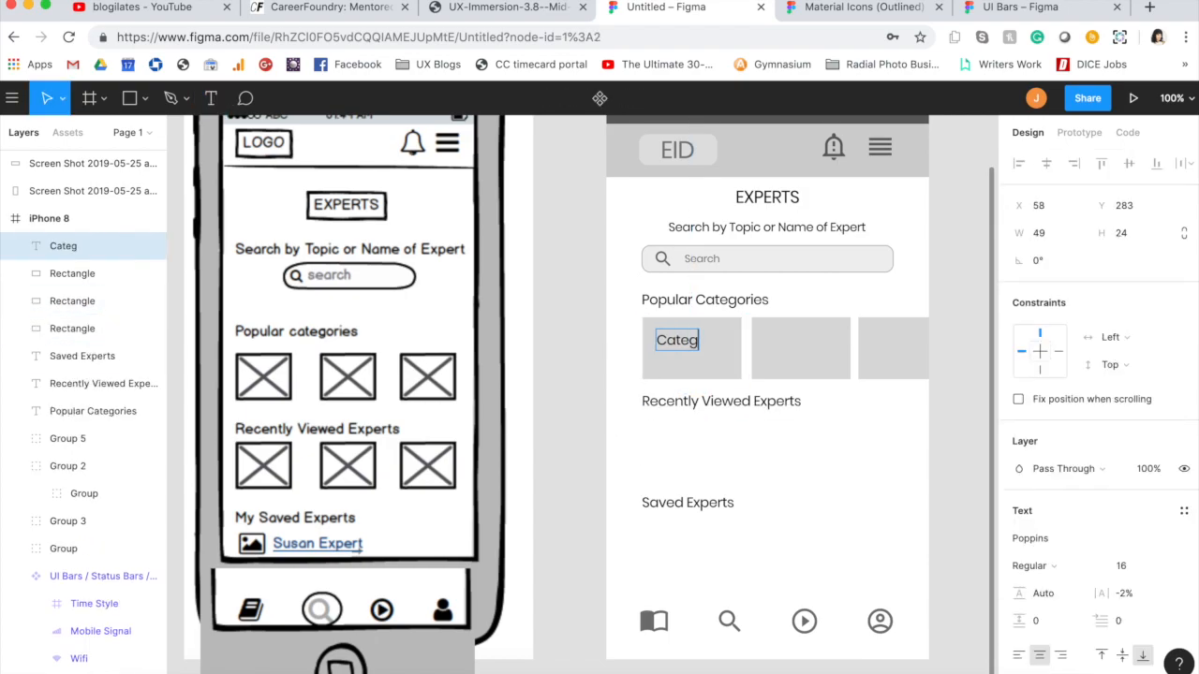
key(super+a)
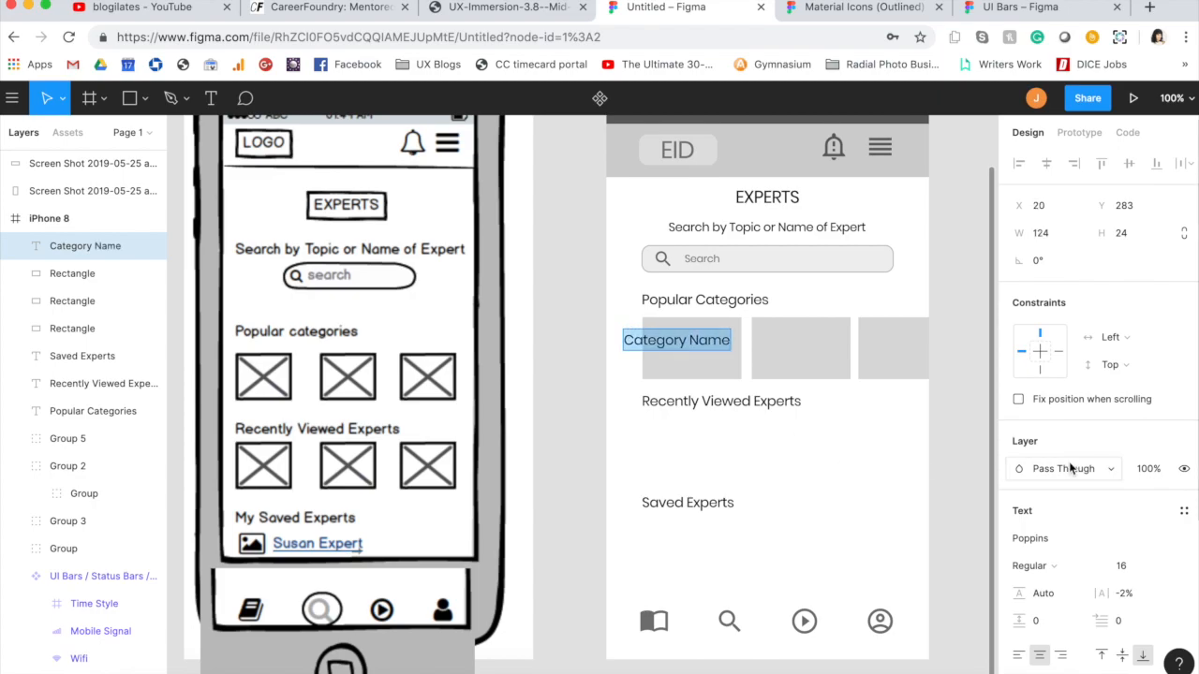
click(1127, 570)
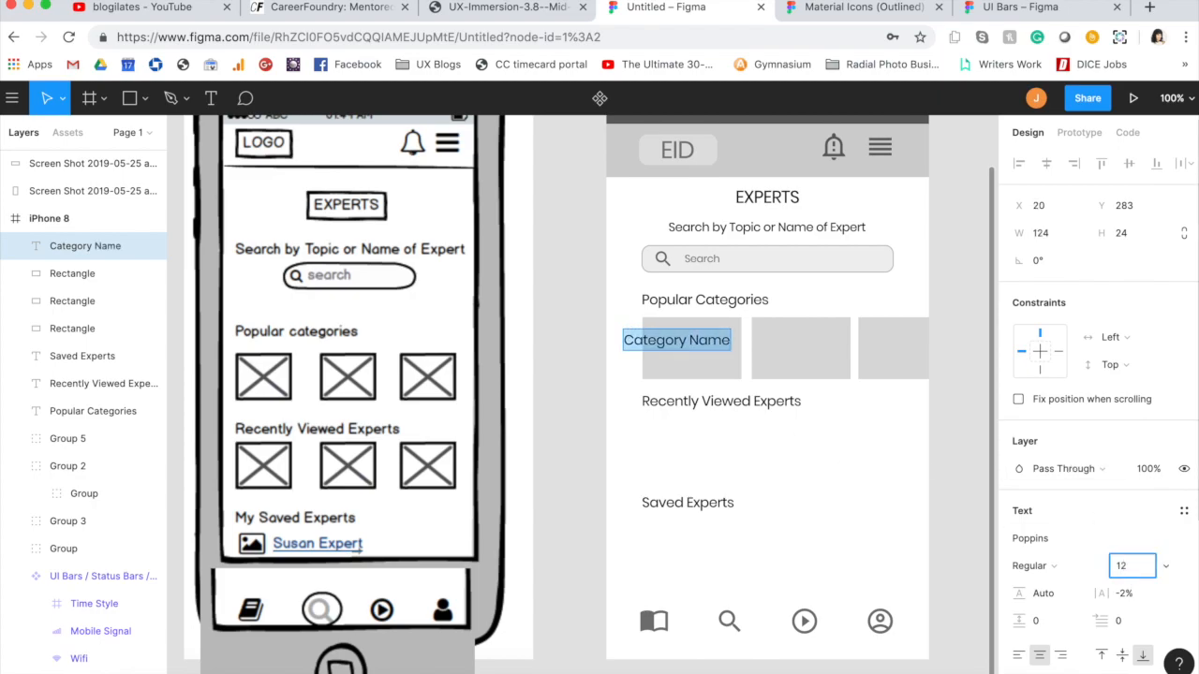
text(12)
key(Return)
key(Escape)
scroll(1084, 648, down, 1)
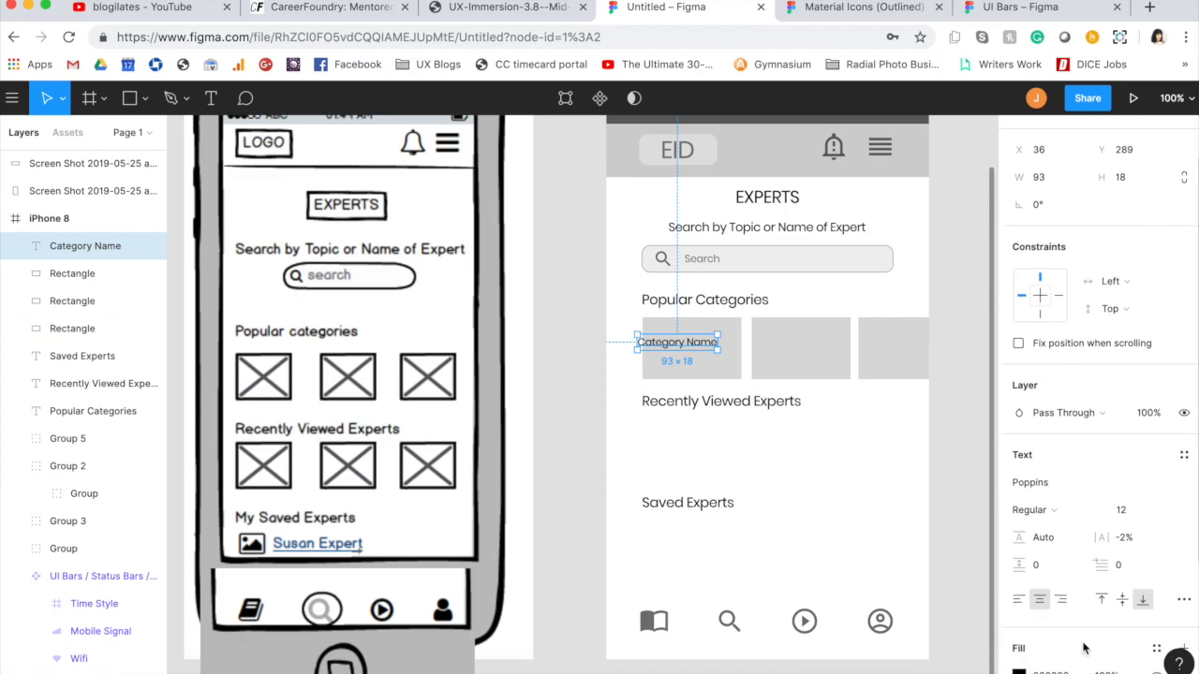
click(626, 339)
drag(681, 349, 697, 357)
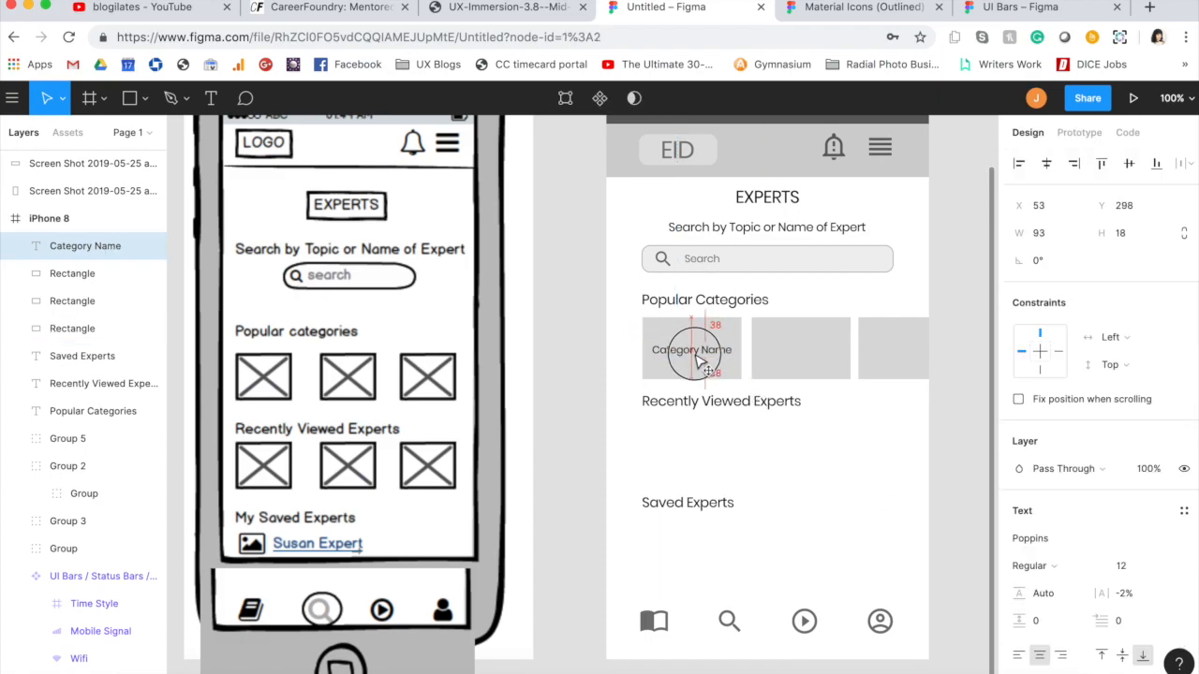
Step: Recolour the "Popular Categories", "Recently Viewed Experts" and "Saved Experts" labels with a gray from the document colors
click(704, 299)
shift+click(712, 402)
shift+click(721, 503)
scroll(1099, 578, down, 1)
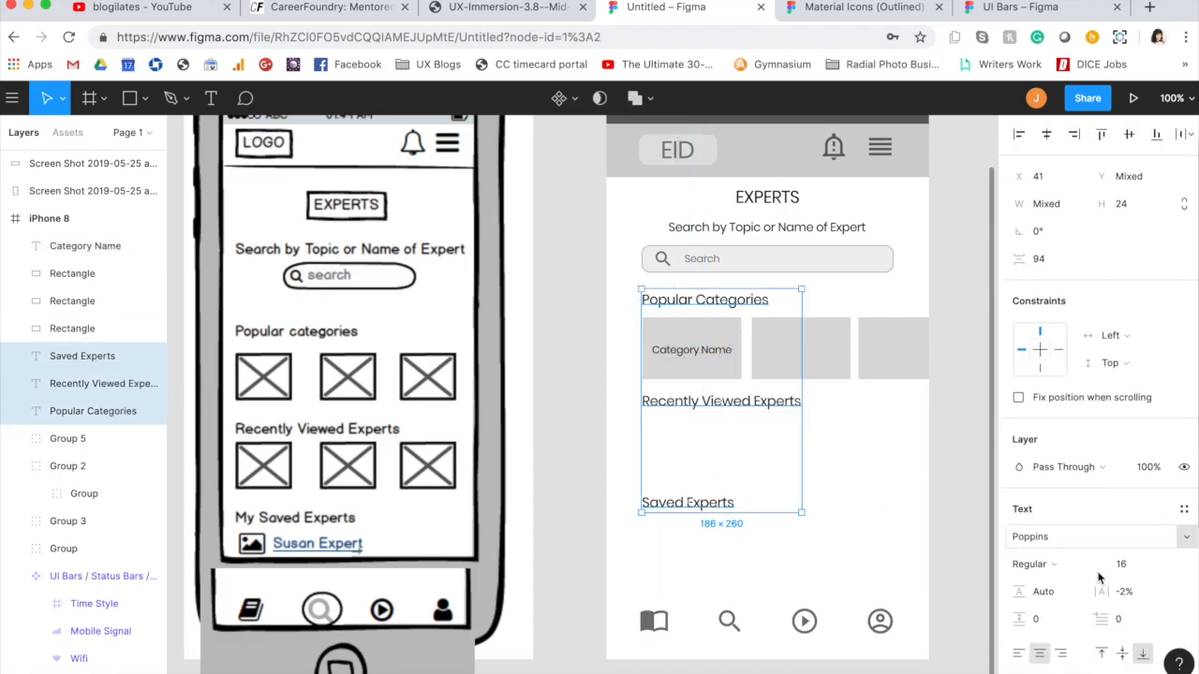
scroll(1100, 578, down, 3)
click(1019, 500)
click(877, 608)
click(570, 400)
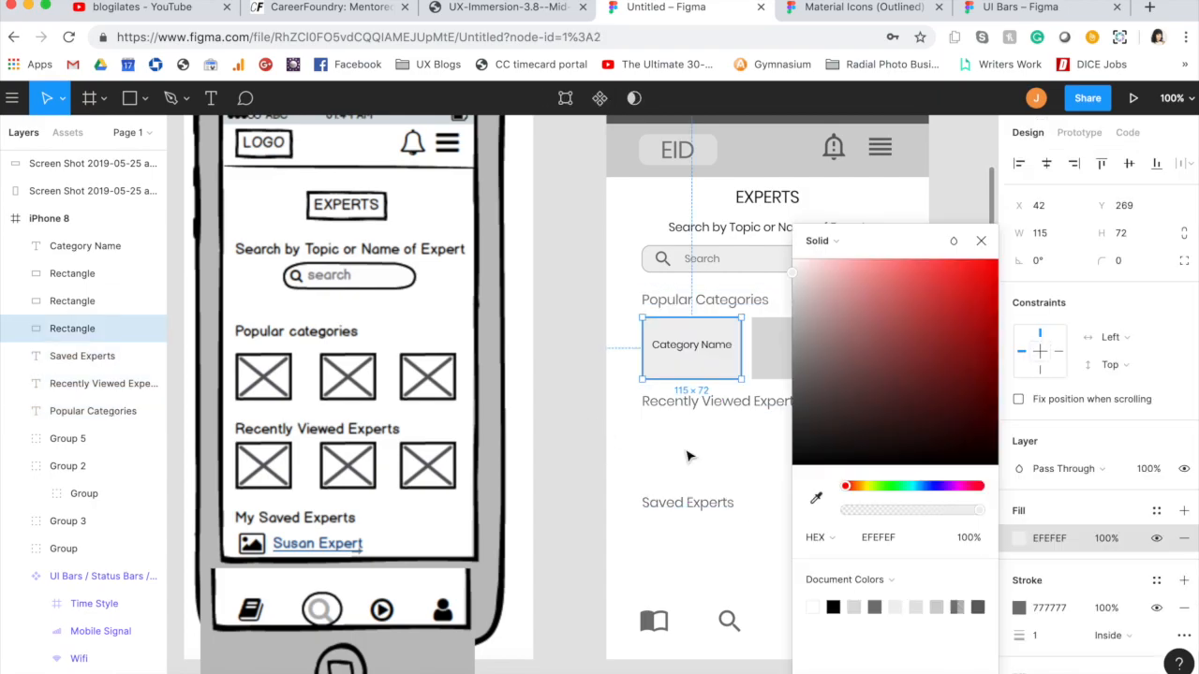
Step: Give the first category rectangle an EFEFEF fill without a stroke
click(586, 390)
click(735, 373)
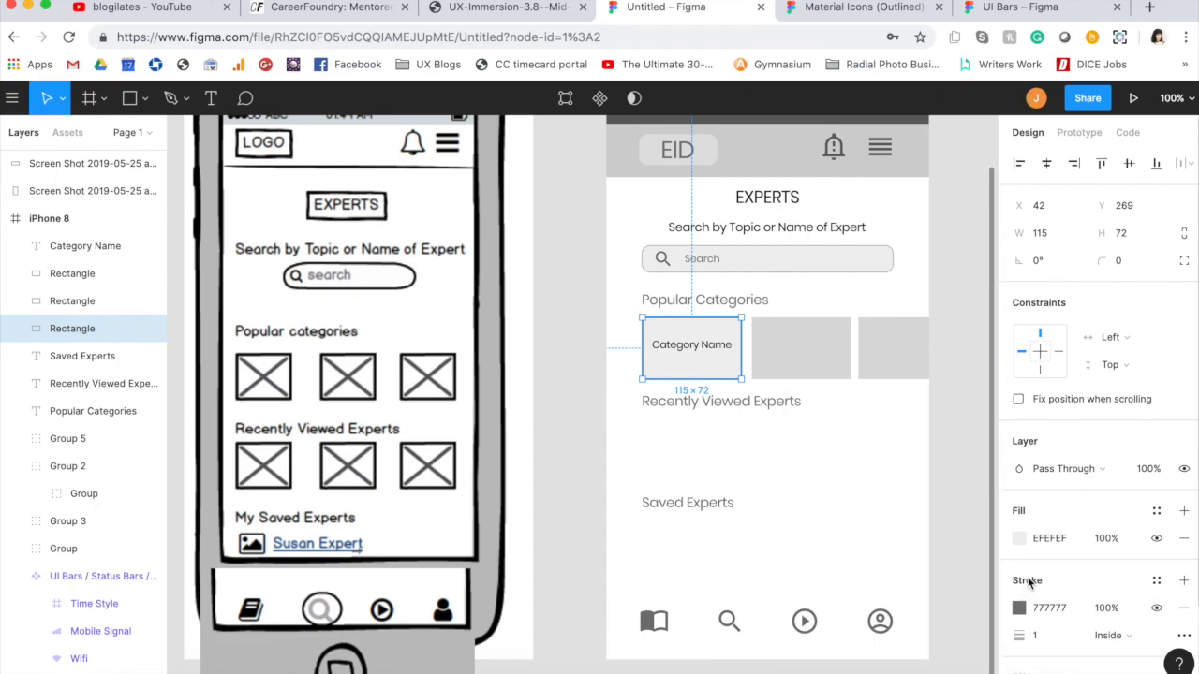
click(1182, 609)
Step: Delete the second and third category rectangles
click(800, 363)
shift+click(904, 344)
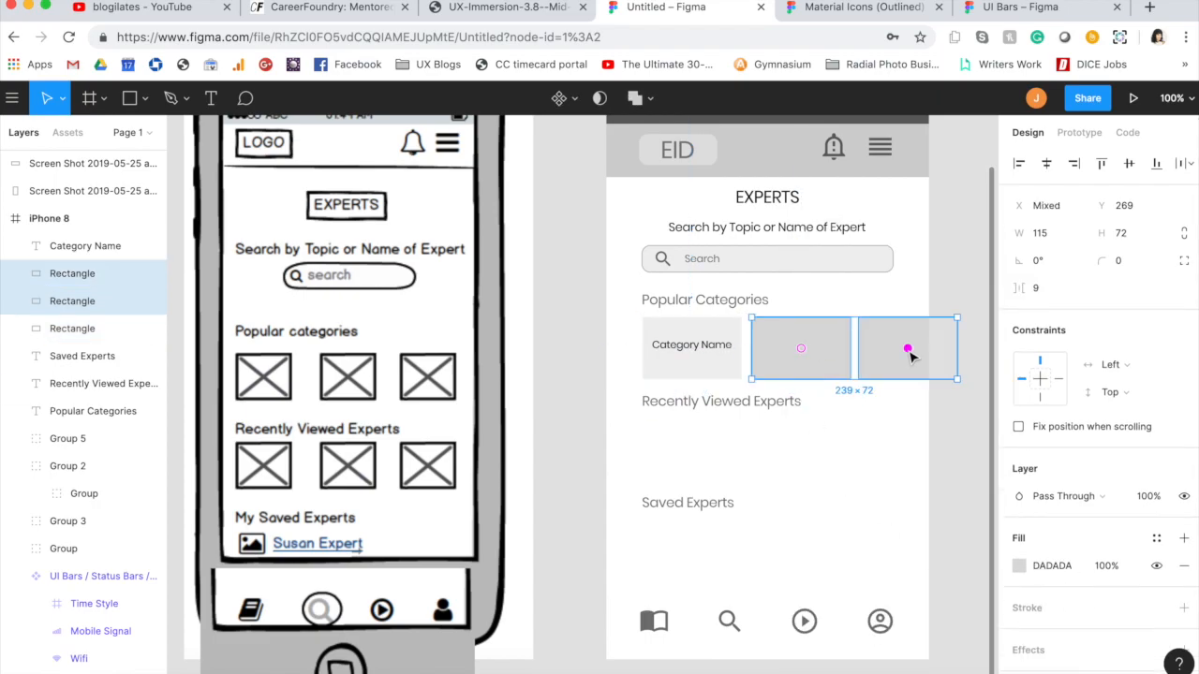
key(Delete)
Step: Align the vertical centers of the "Category Name" text and its rectangle and group them as one card
drag(631, 343, 666, 436)
click(1129, 163)
key(super+g)
key(super+v)
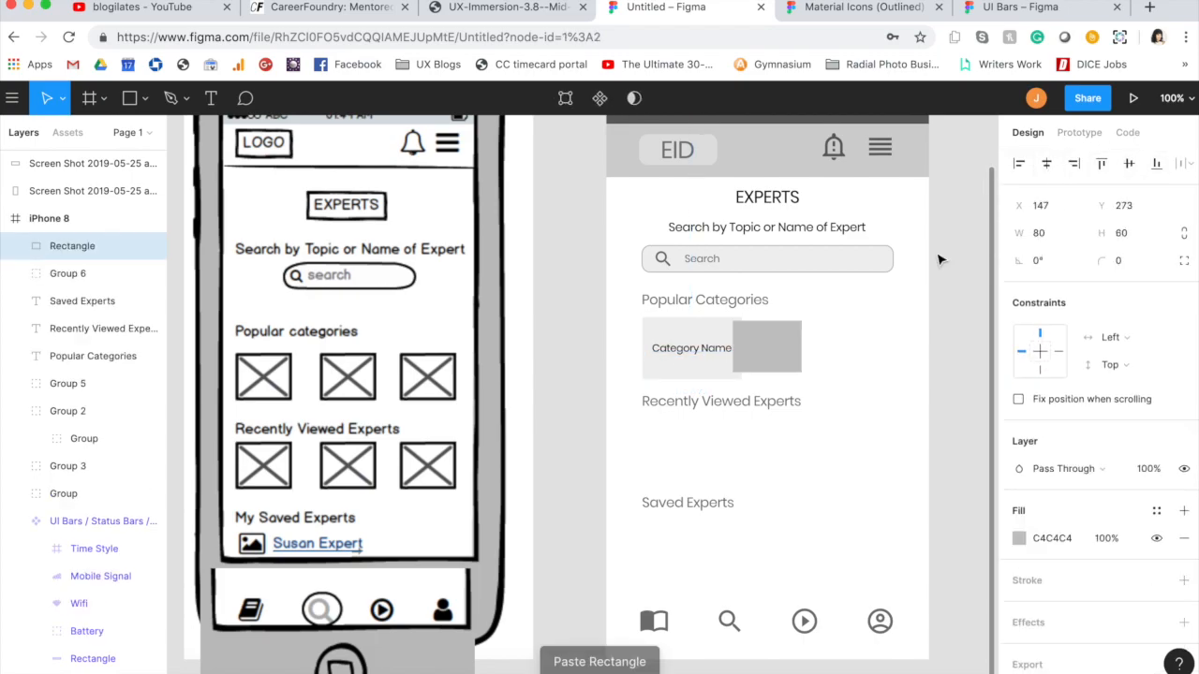
key(Delete)
Step: Duplicate the category card twice to form a row of three cards that runs off the frame's right edge
click(696, 364)
key(super+v)
drag(696, 364, 914, 354)
key(super+v)
click(728, 474)
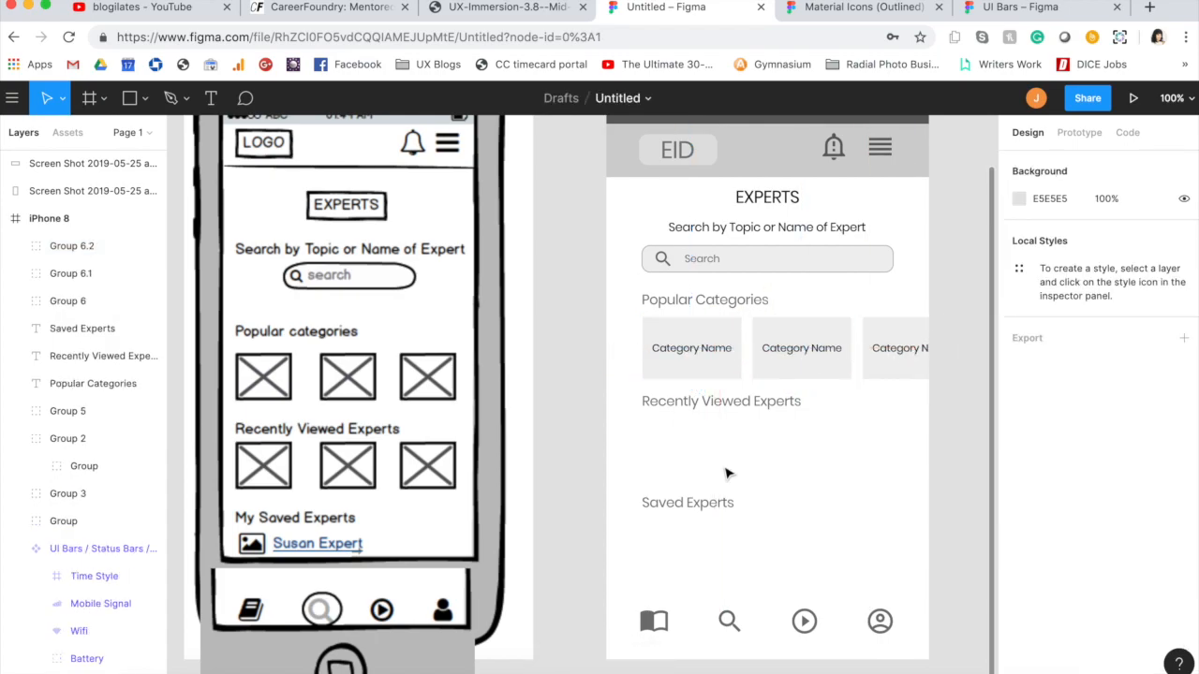
Step: Duplicate the row of three category cards and place the copy below "Recently Viewed Experts" at about Y 397
click(695, 351)
shift+click(794, 346)
shift+click(897, 345)
key(super+c)
key(super+v)
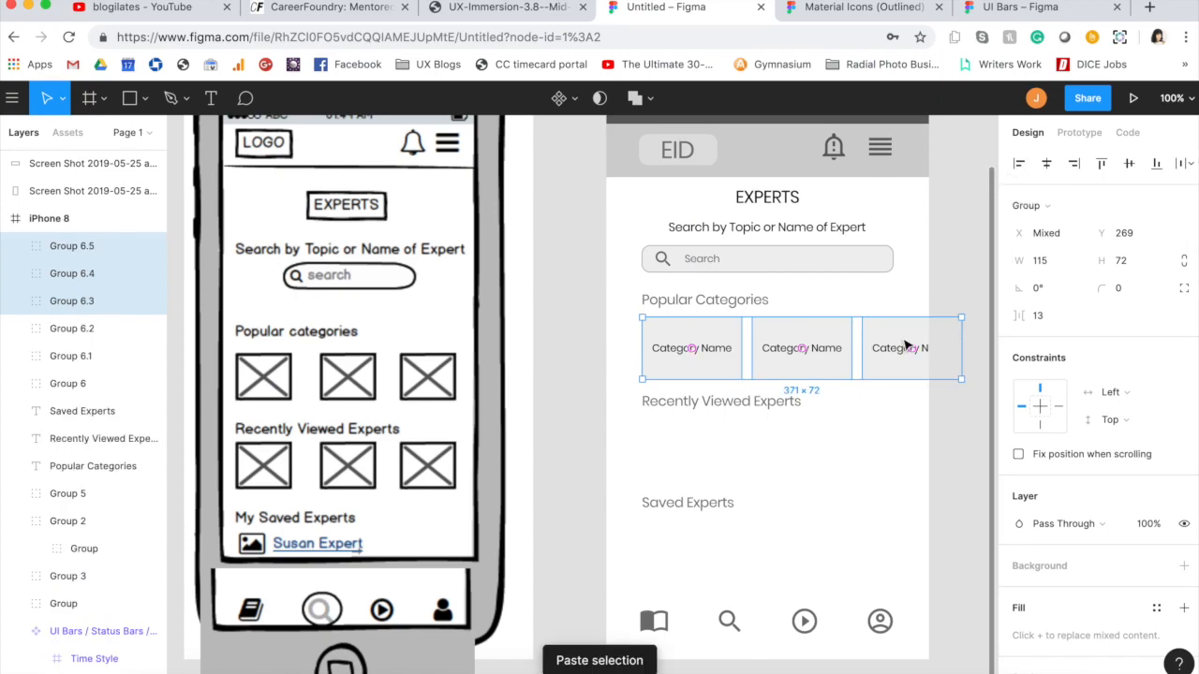
drag(901, 349, 904, 458)
Step: Move the "Saved Experts" label down to about Y 498 and place another copy of the category cards below it
drag(722, 506, 723, 530)
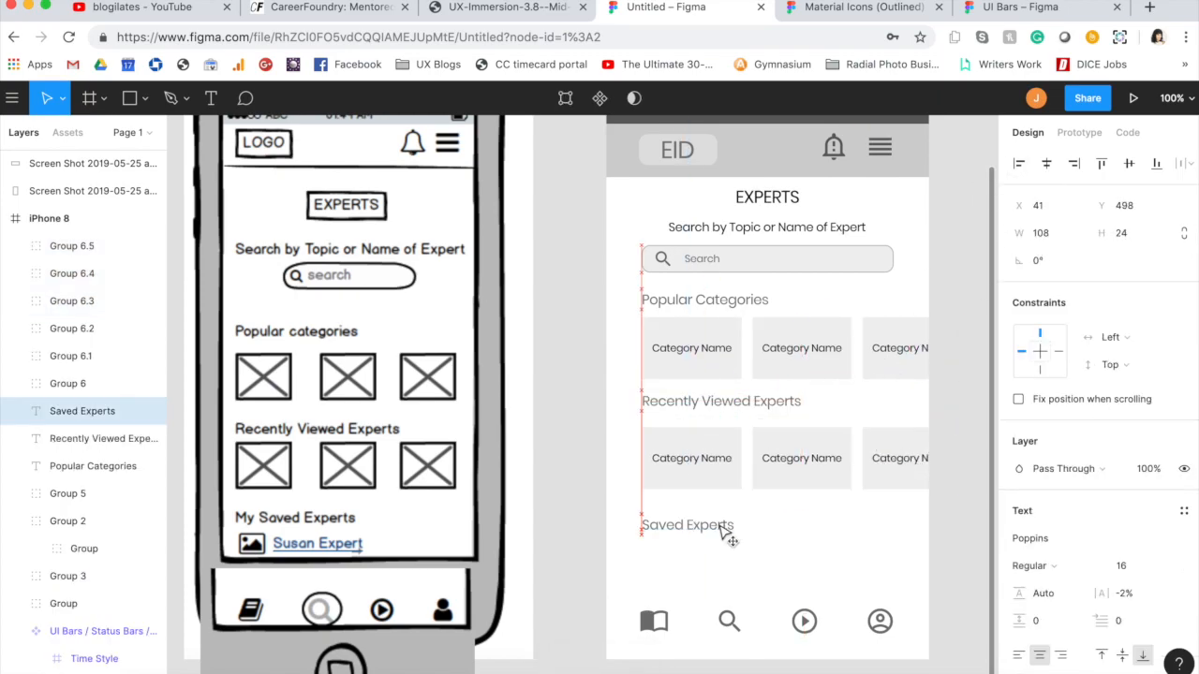
key(super+v)
drag(802, 349, 803, 582)
Step: Group the top row of category cards, then group it with the "Popular Categories" label at about Y 230
key(super+g)
shift+click(734, 297)
key(super+g)
Step: Change the text of the three cards under "Recently Viewed Experts" to "Expert Name"
click(720, 450)
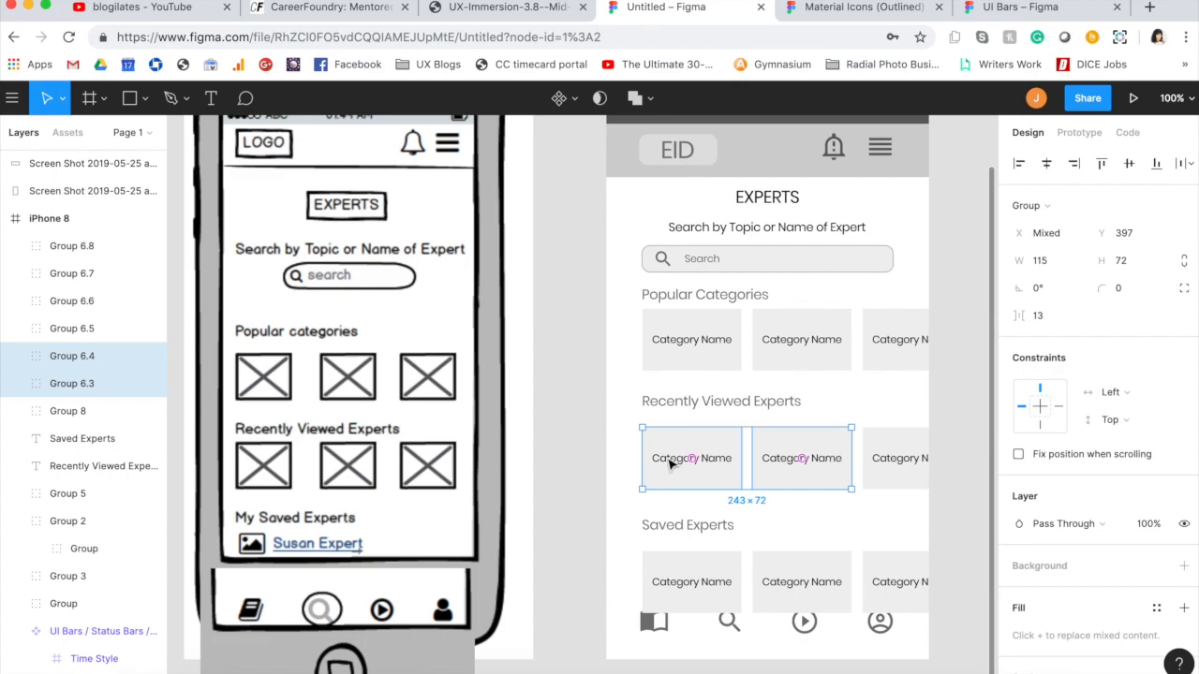
double_click(656, 457)
double_click(654, 458)
key(BackSpace)
text(Expert)
double_click(798, 458)
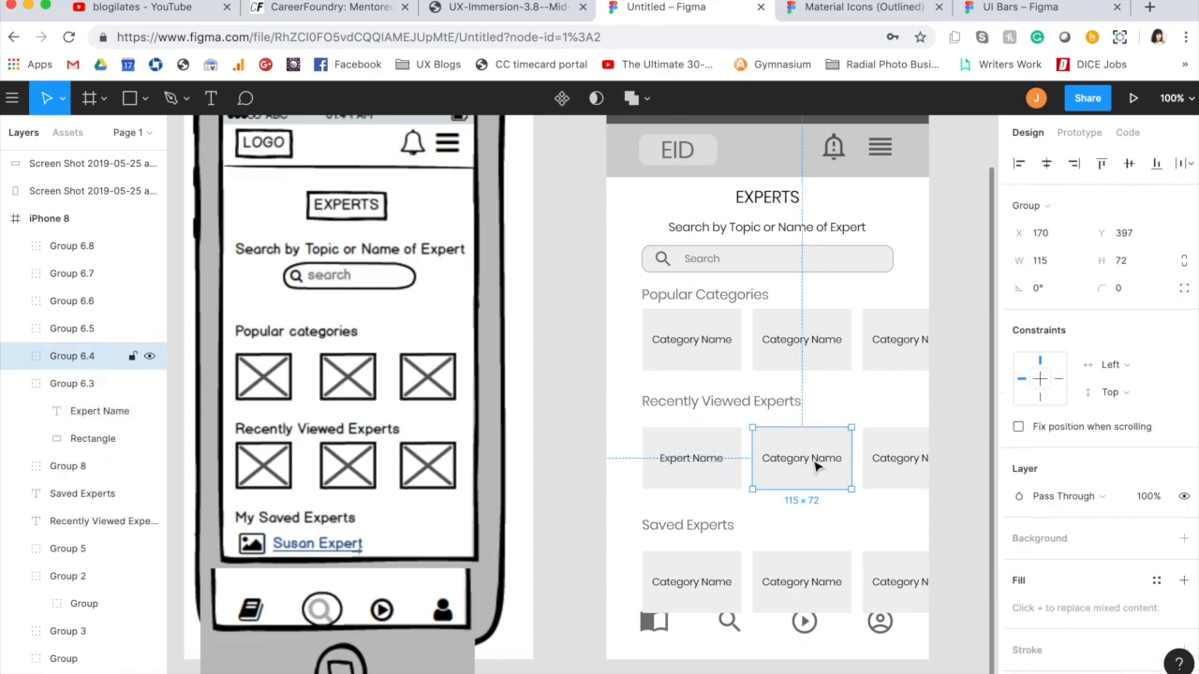
key(BackSpace)
text(Expert)
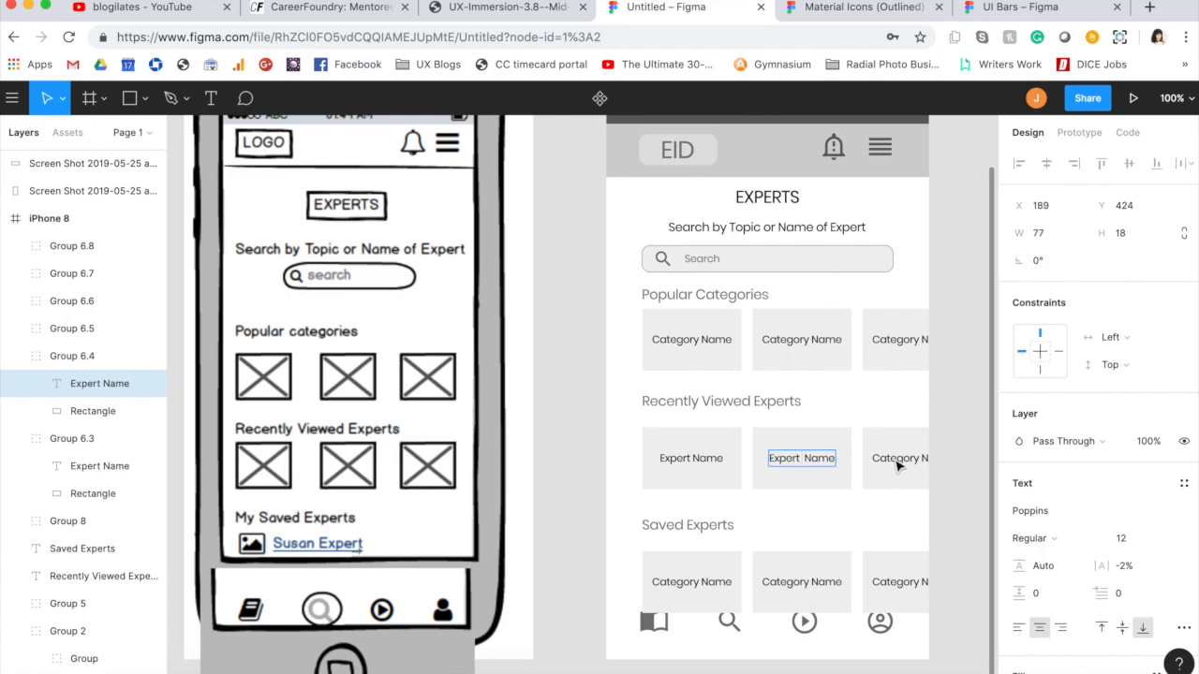
double_click(897, 458)
double_click(890, 458)
double_click(888, 458)
text(Expert)
click(880, 518)
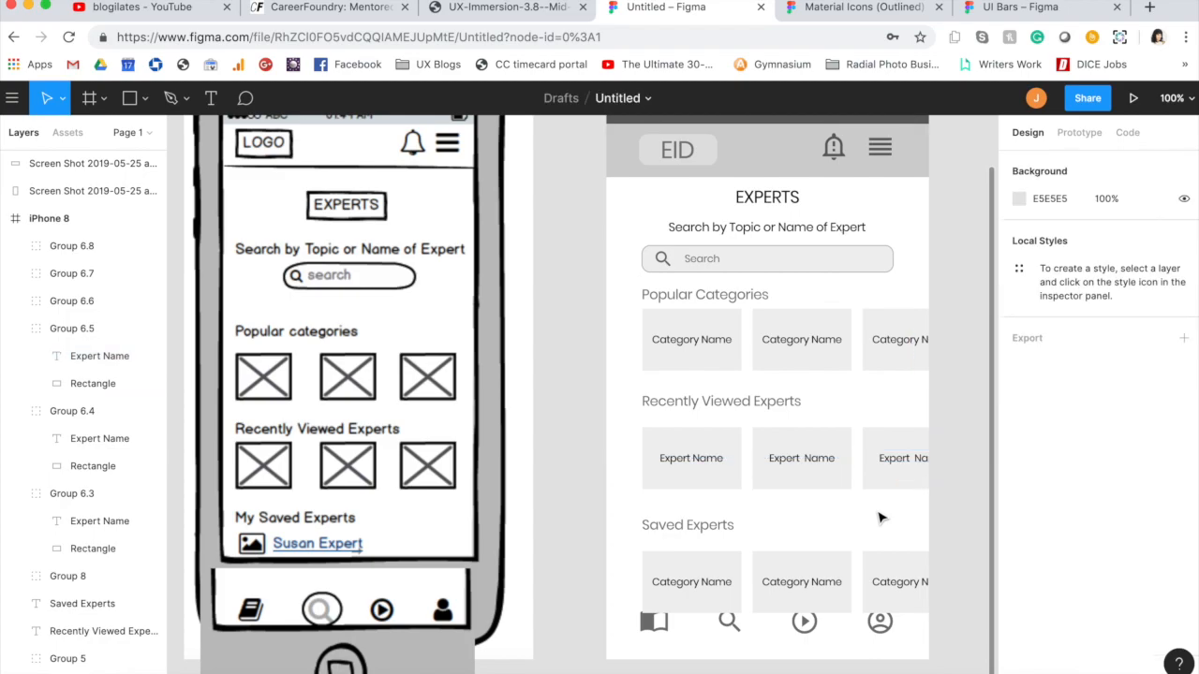
Step: Group the three expert cards and move the group up to 5 px below the "Recently Viewed Experts" label
click(693, 458)
shift+click(802, 458)
shift+click(883, 464)
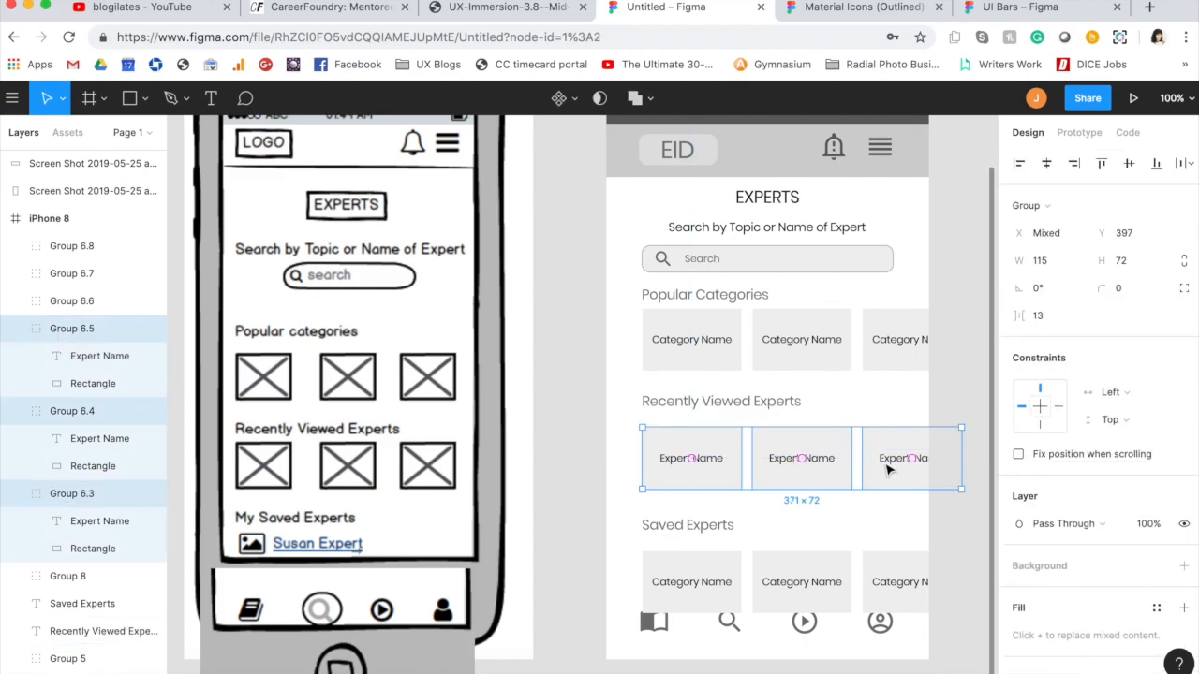
key(super+g)
drag(700, 458, 703, 451)
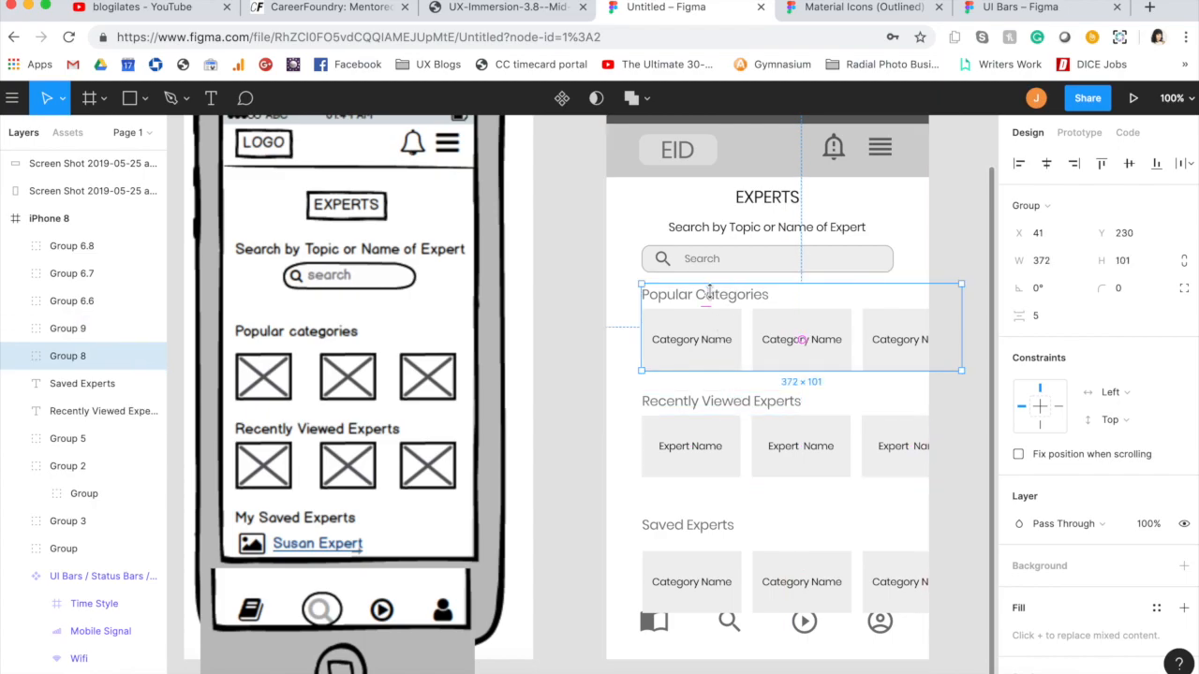
click(719, 323)
click(697, 402)
shift+click(694, 448)
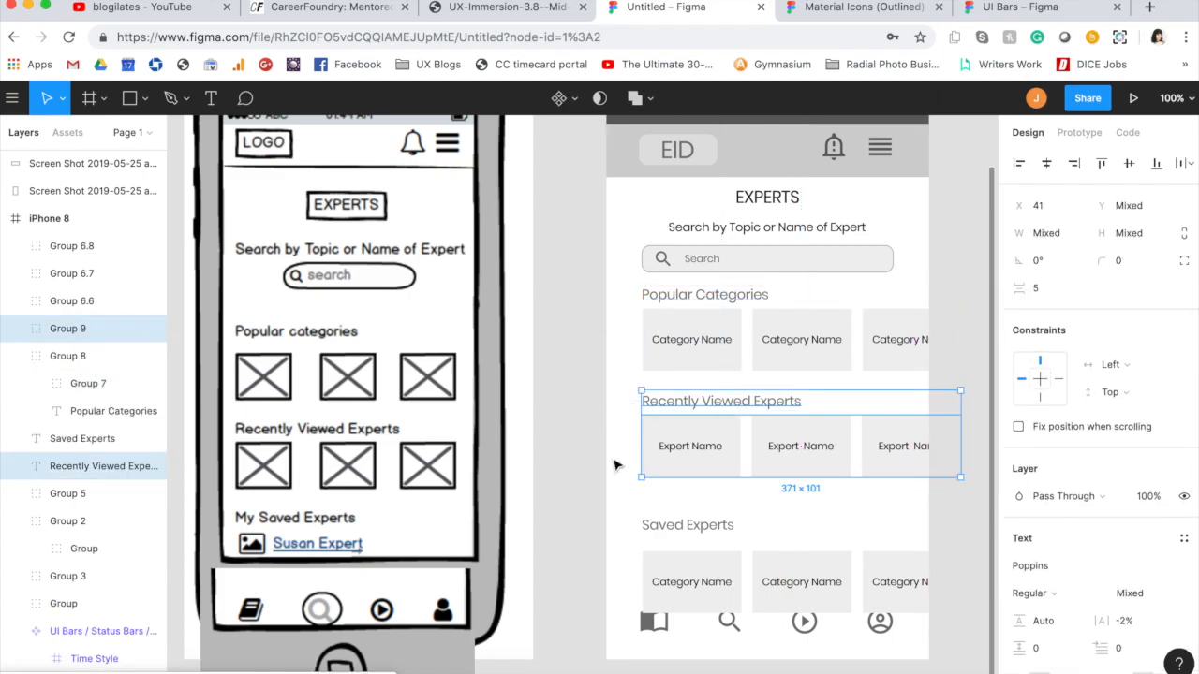
click(616, 466)
Step: Delete the three category cards under "Saved Experts"
click(698, 579)
shift+click(807, 584)
shift+click(901, 582)
key(Delete)
Step: Duplicate the group of three expert cards and place the copy in the "Saved Experts" section
click(768, 428)
key(ctrl+c)
key(ctrl+v)
drag(676, 444, 707, 515)
Step: Group the "Recently Viewed Experts" label with its row of expert cards
click(682, 434)
shift+click(682, 405)
key(super+g)
Step: Fine-tune the position of the copied expert cards beneath the "Saved Experts" label
click(680, 313)
click(685, 265)
click(774, 343)
click(701, 449)
click(696, 560)
mouse_move(696, 560)
mouse_down()
mouse_move(690, 544)
mouse_move(702, 549)
mouse_move(693, 555)
mouse_up()
Step: Left-align the "Saved Experts" section with the section above and group its label with its cards
shift+click(699, 441)
shift+click(698, 508)
click(1019, 163)
click(599, 446)
drag(639, 506, 768, 543)
key(super+g)
Step: Try distributing the horizontal spacing of the search group and the three card sections, and undo it
shift+click(752, 436)
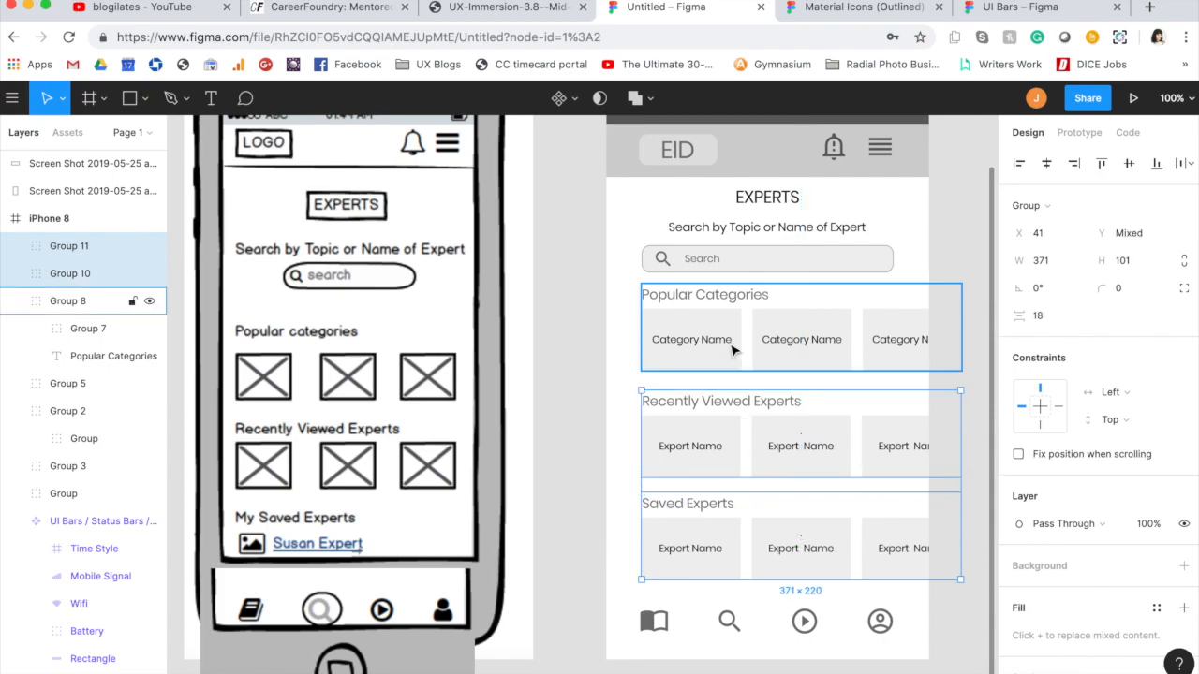
shift+click(733, 350)
shift+click(730, 280)
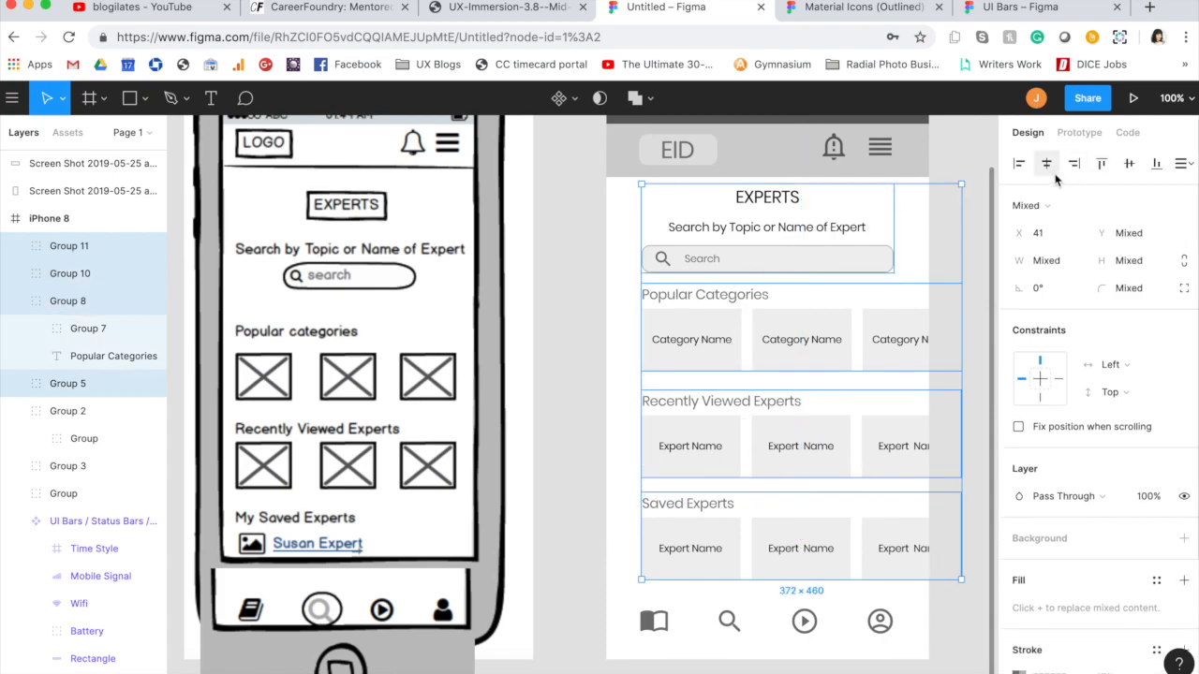
click(1190, 167)
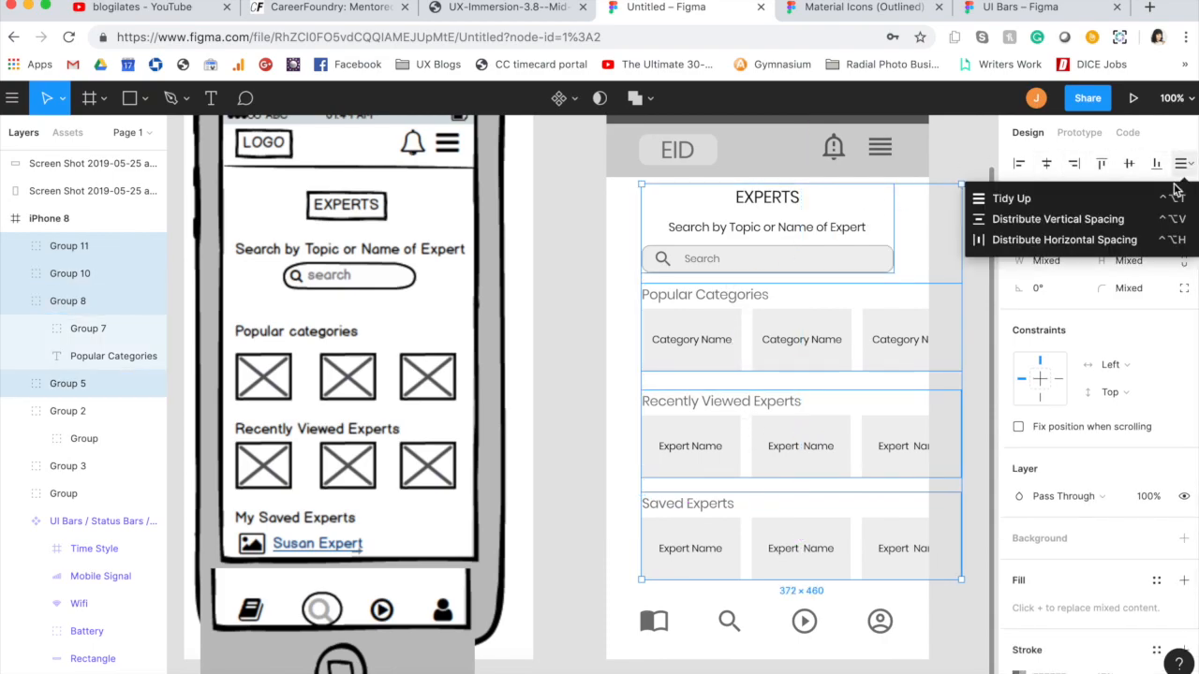
click(1089, 240)
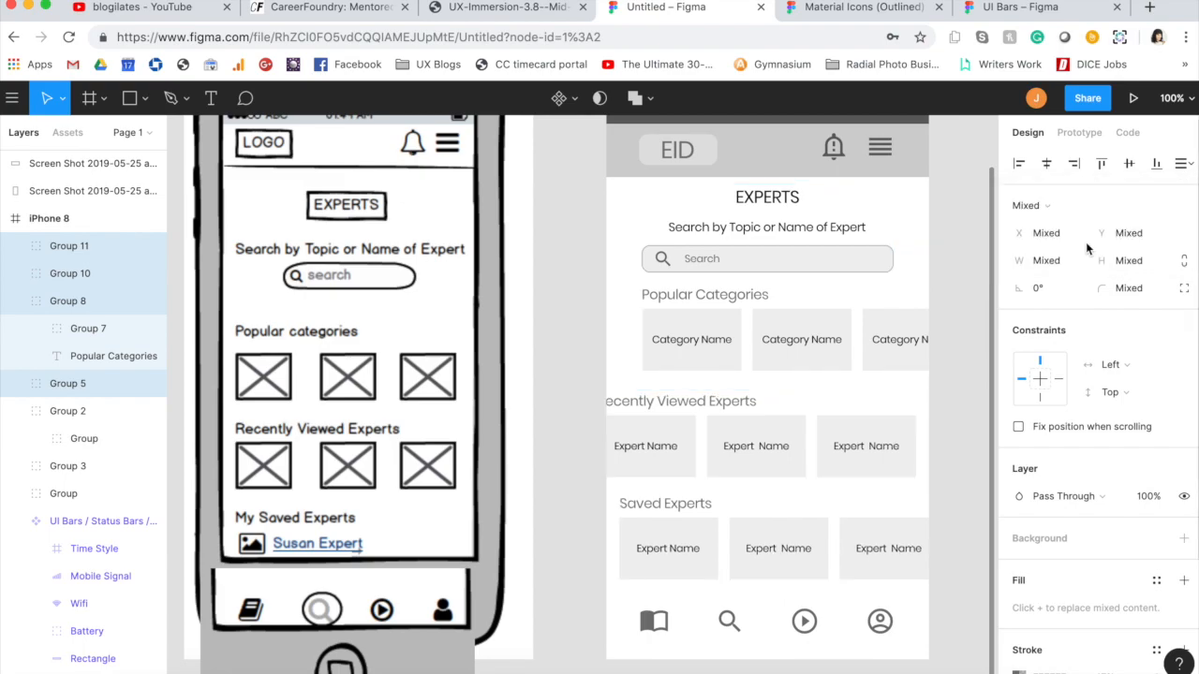
key(alt+a)
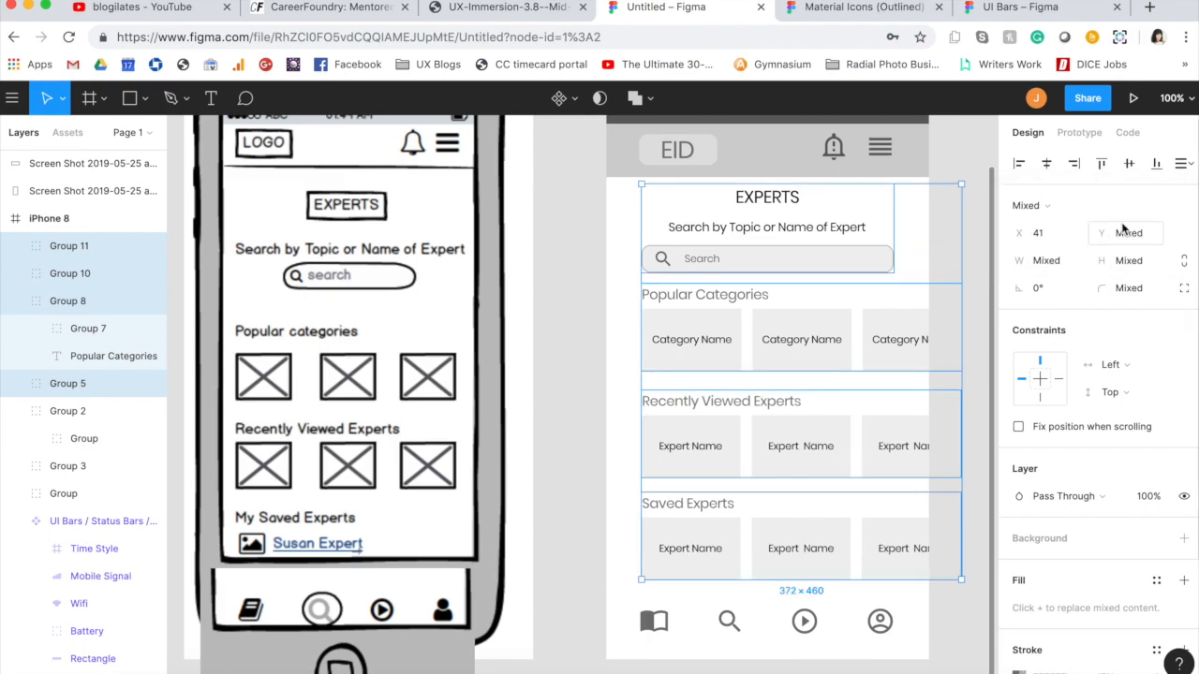
Step: Distribute the vertical spacing evenly between the search group and the three card sections
click(1187, 164)
click(1108, 219)
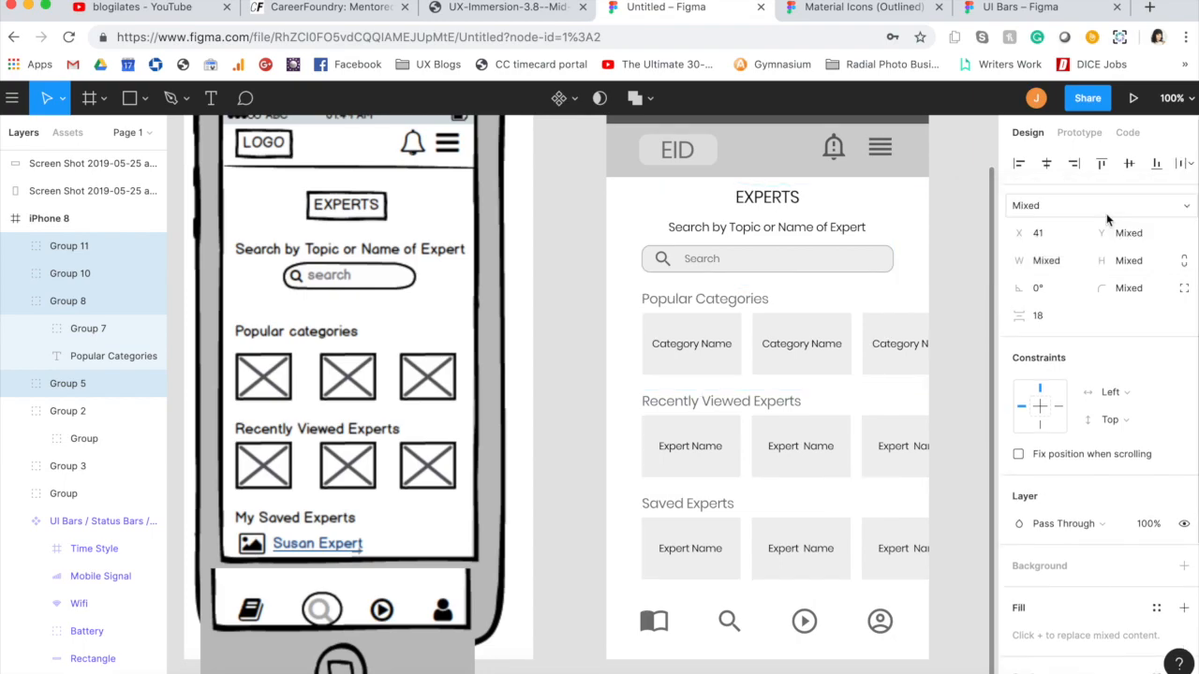
click(584, 313)
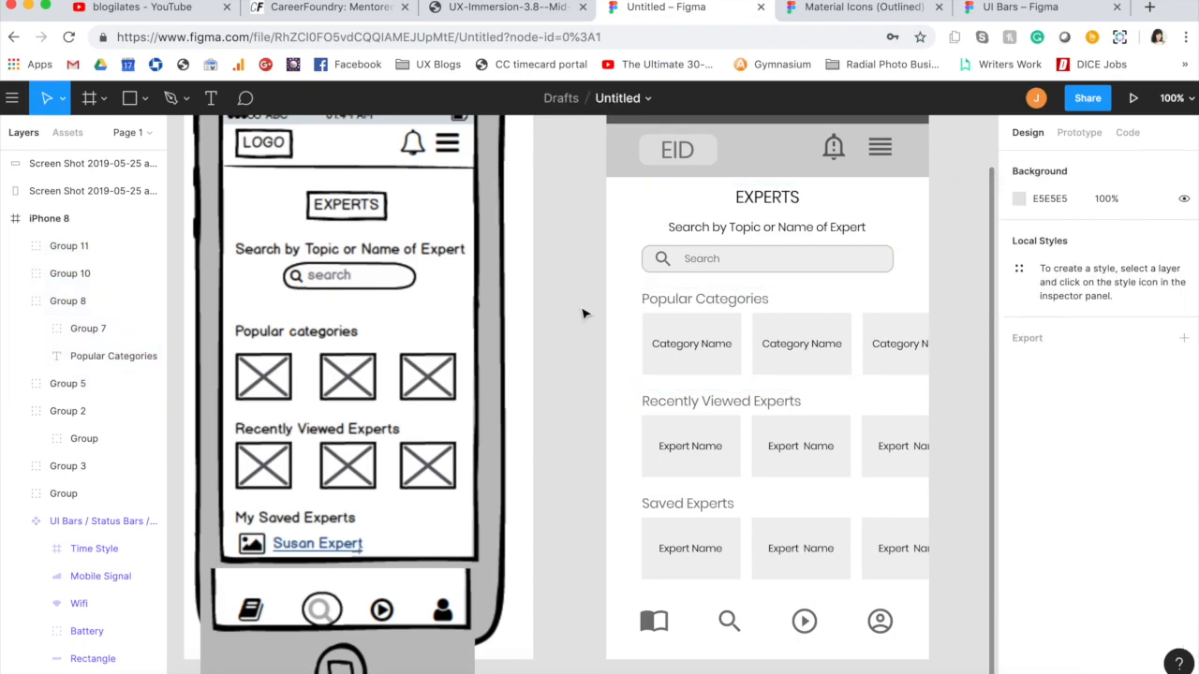
Step: Try grouping the search group and the three card sections together, and undo the grouping
click(707, 330)
shift+click(706, 447)
shift+click(700, 544)
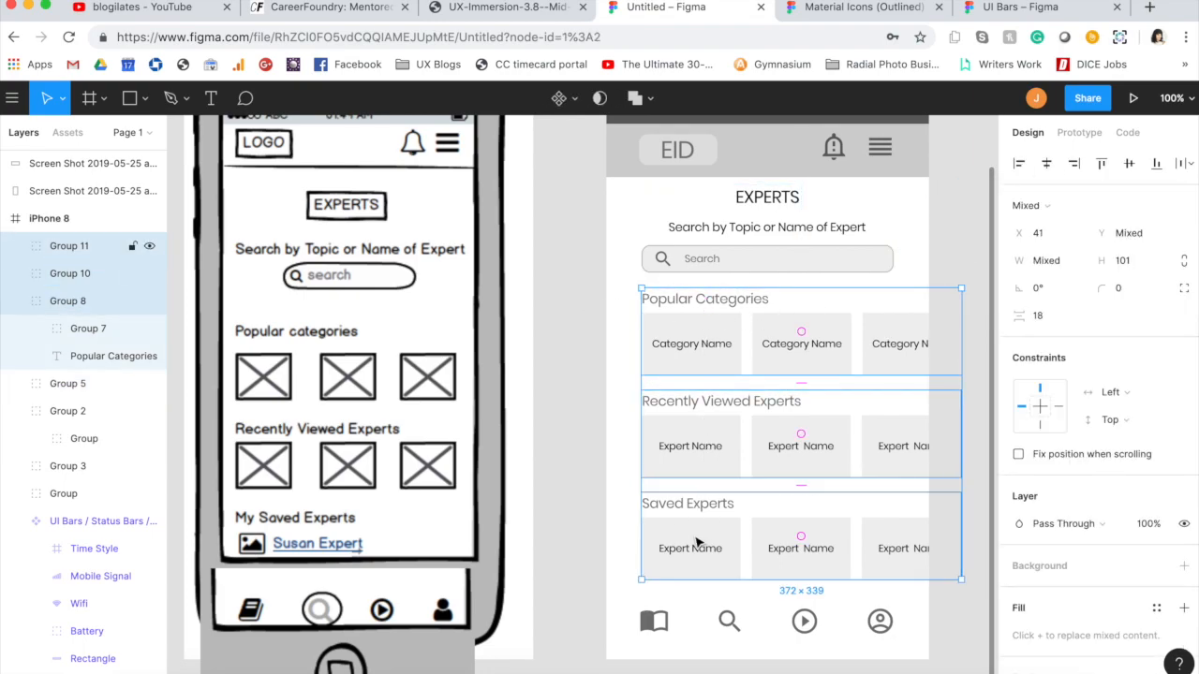
shift+click(728, 231)
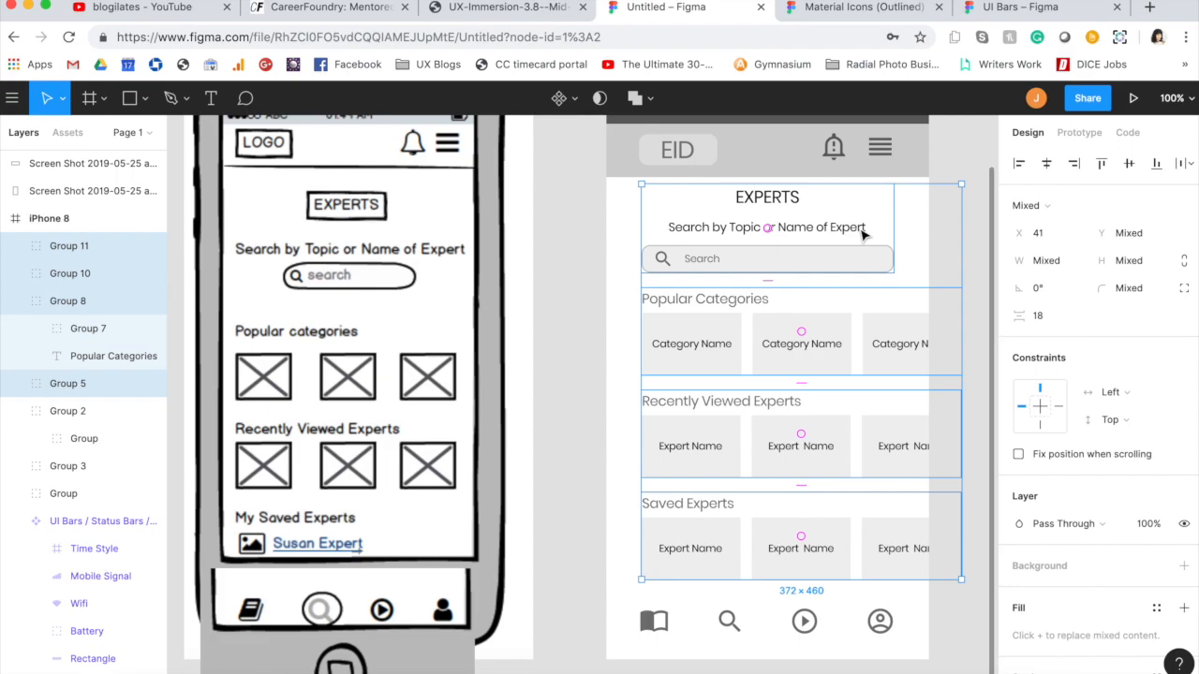
key(super+g)
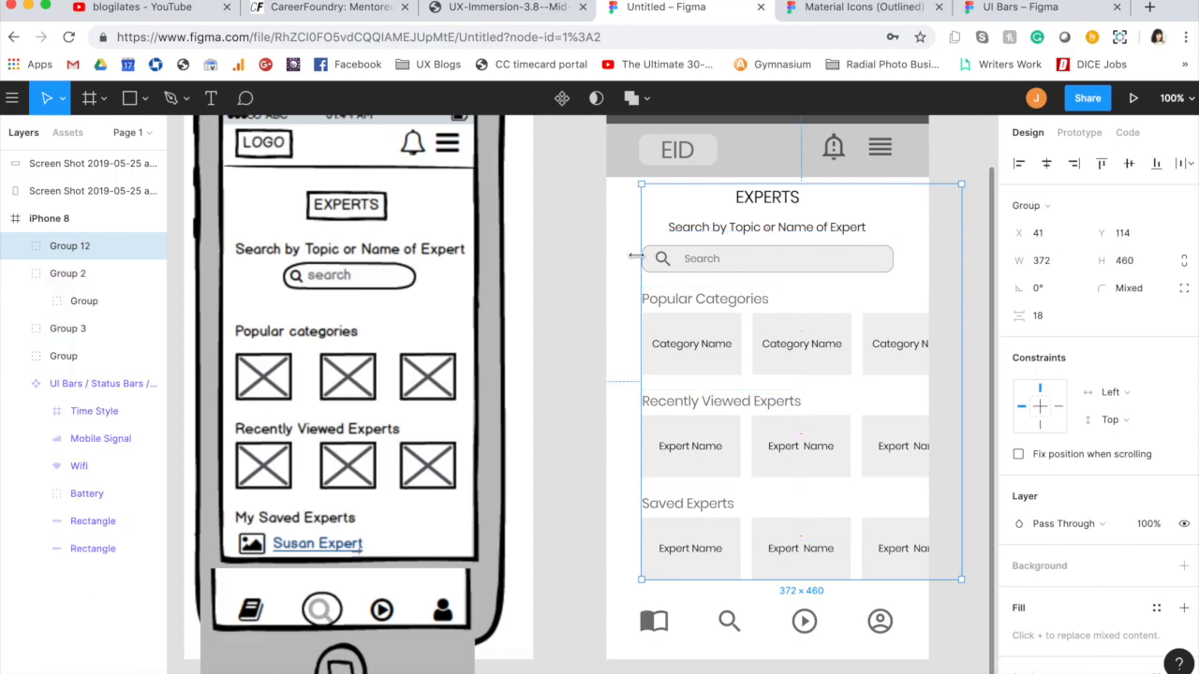
key(super+z)
click(609, 275)
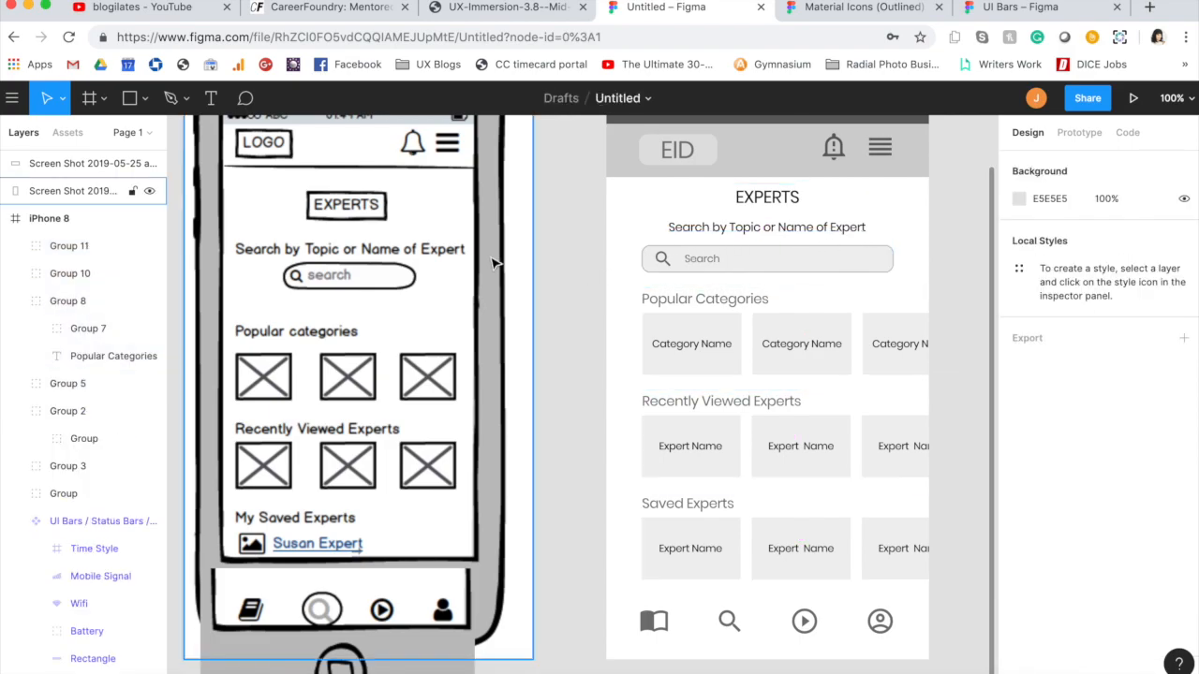
Step: Draw a 375 × 84 rectangle across the foot of the iPhone 8 frame and place it behind the navigation icons
key(r)
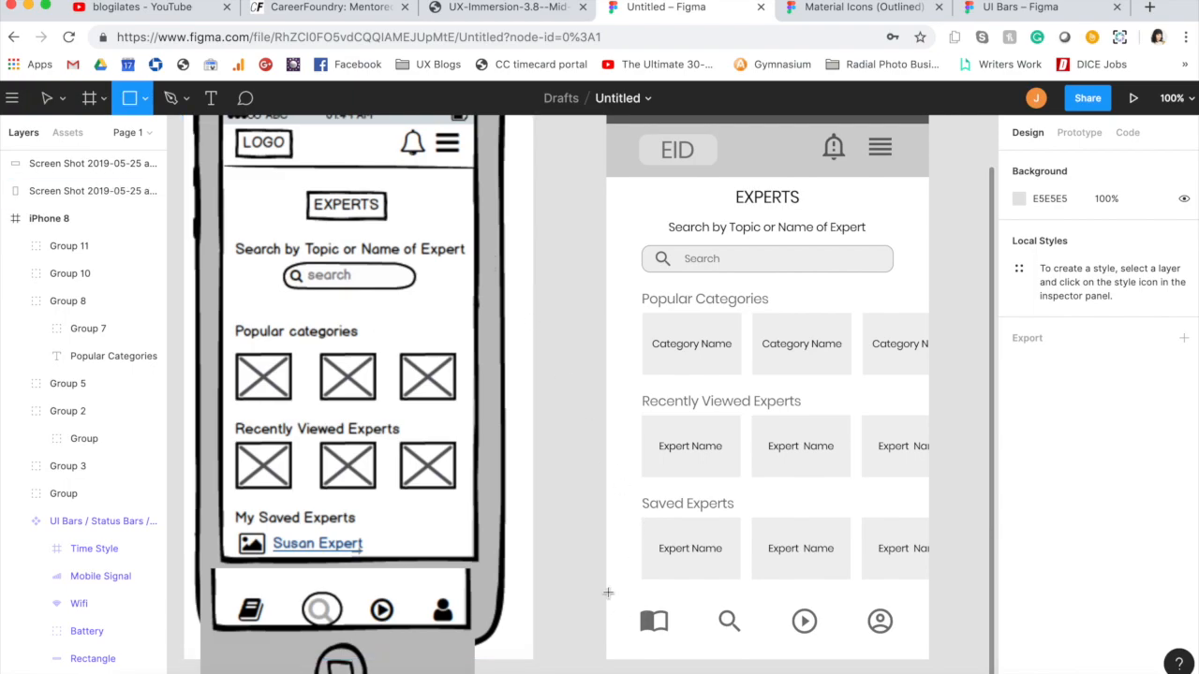
mouse_move(606, 588)
mouse_down()
mouse_move(718, 621)
mouse_move(949, 653)
mouse_move(927, 660)
mouse_up()
drag(67, 245, 70, 663)
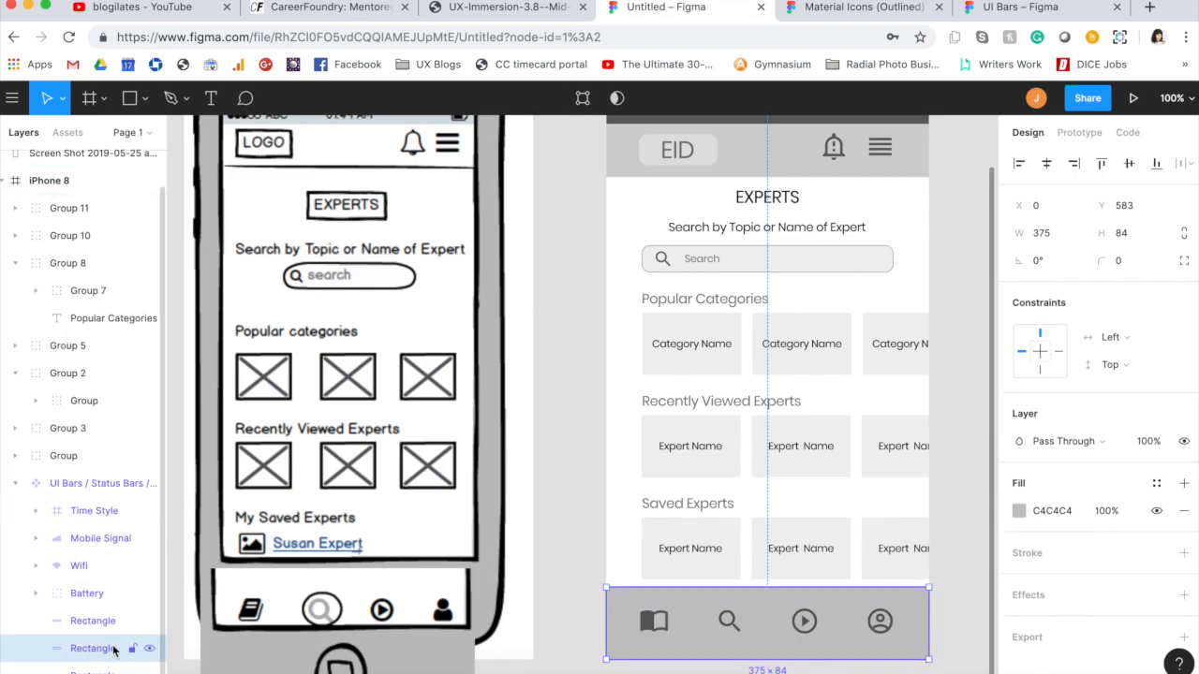
click(565, 596)
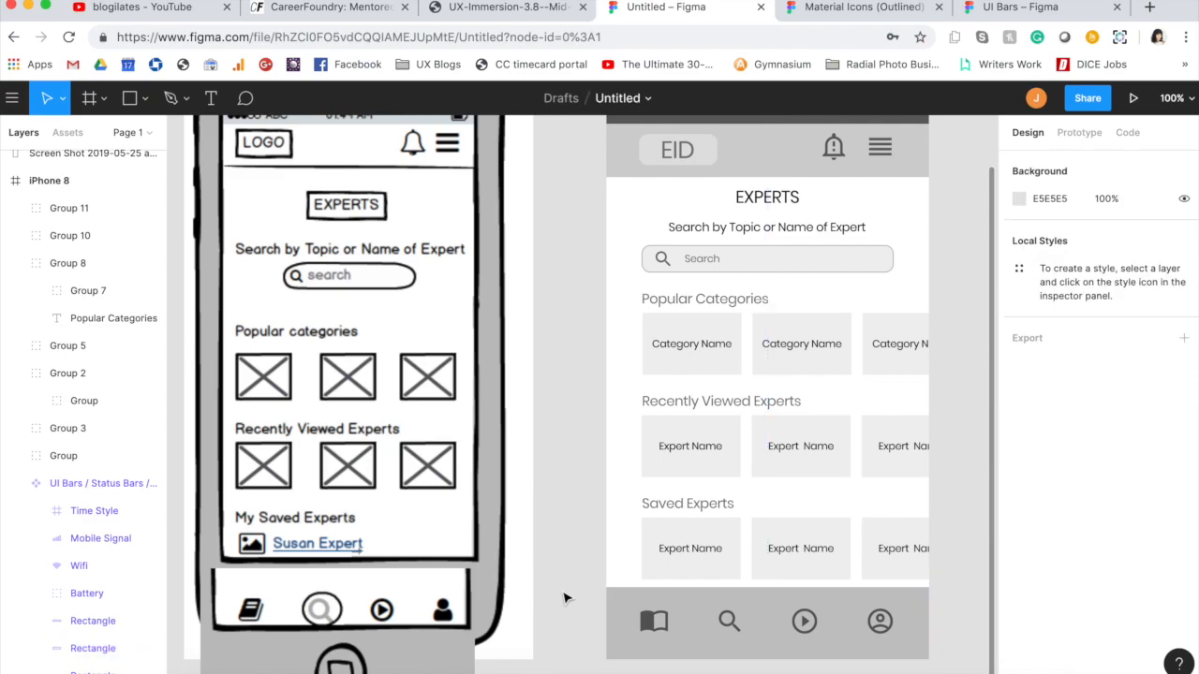
Step: Fill the navigation bar rectangle with the header's grey, D1D1D1, by sampling it from the header
click(624, 643)
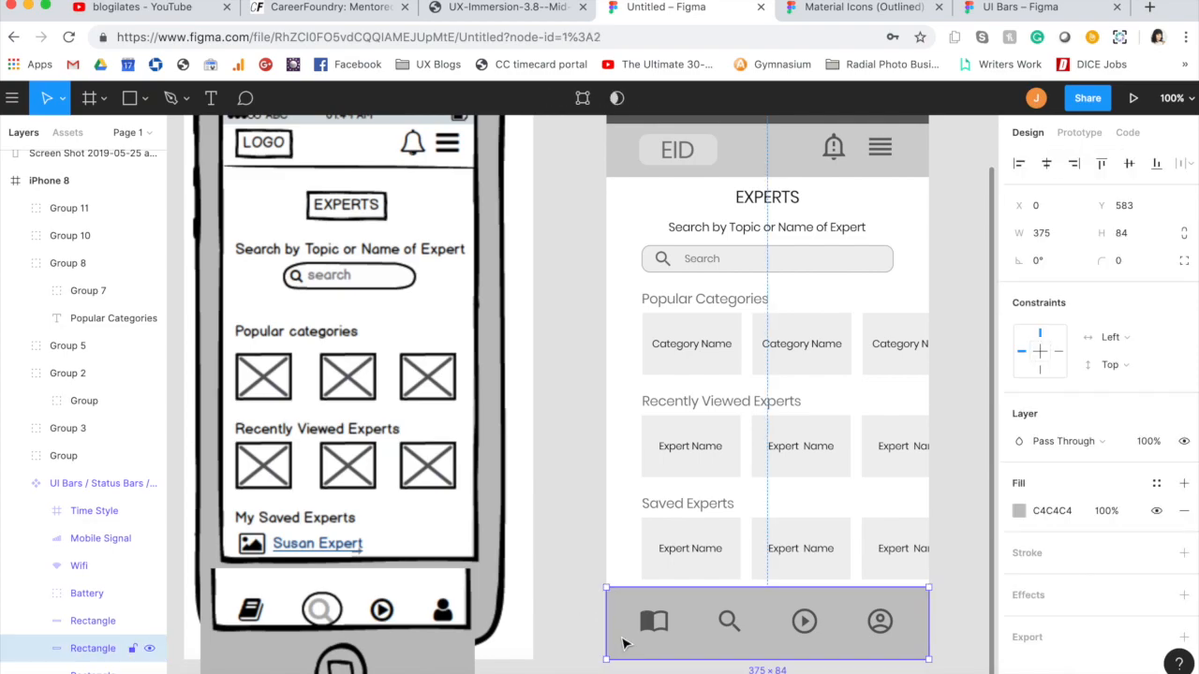
click(1023, 512)
click(815, 497)
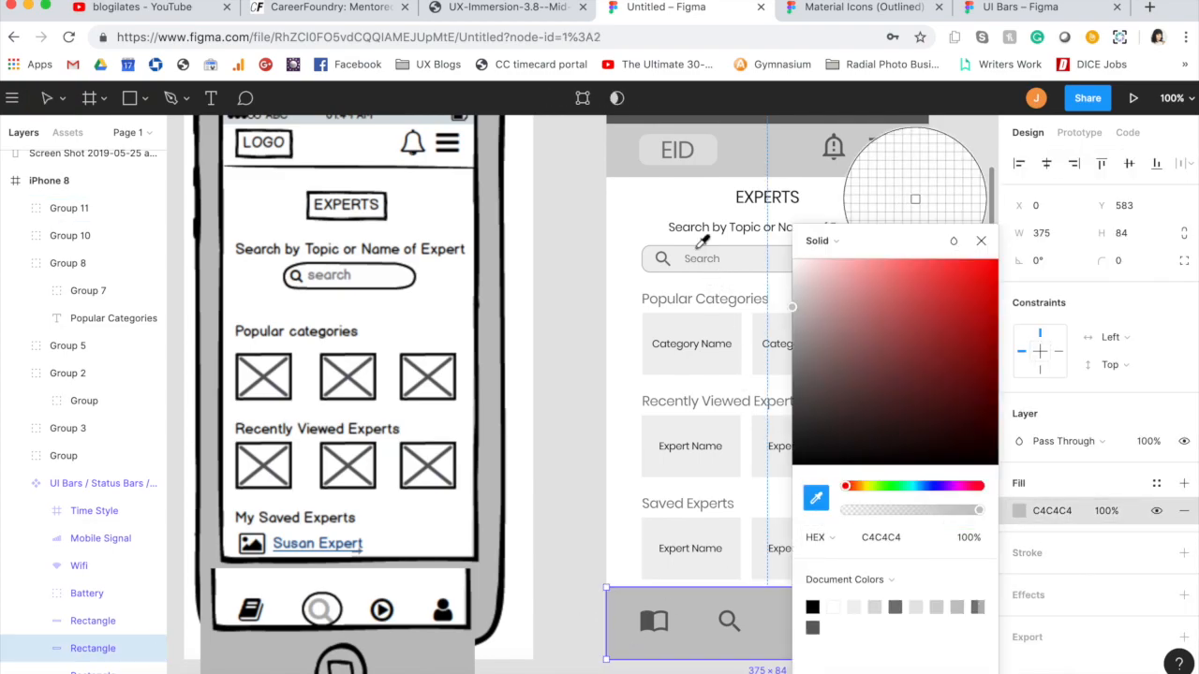
click(729, 155)
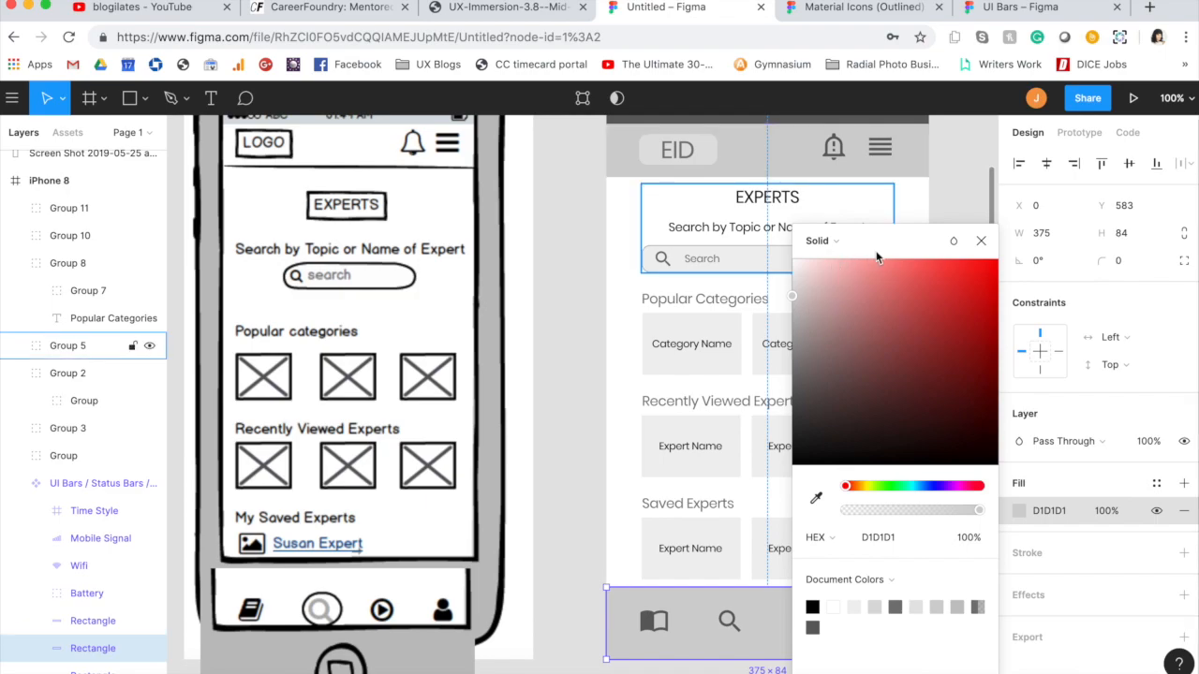
click(981, 241)
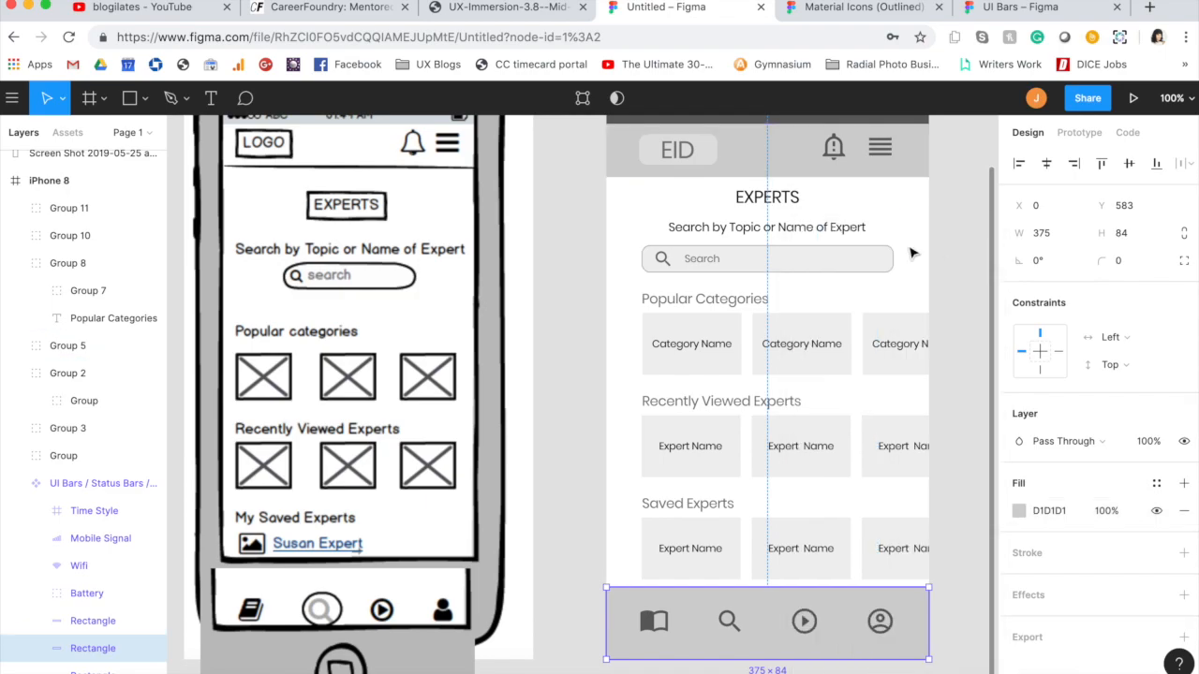
click(575, 372)
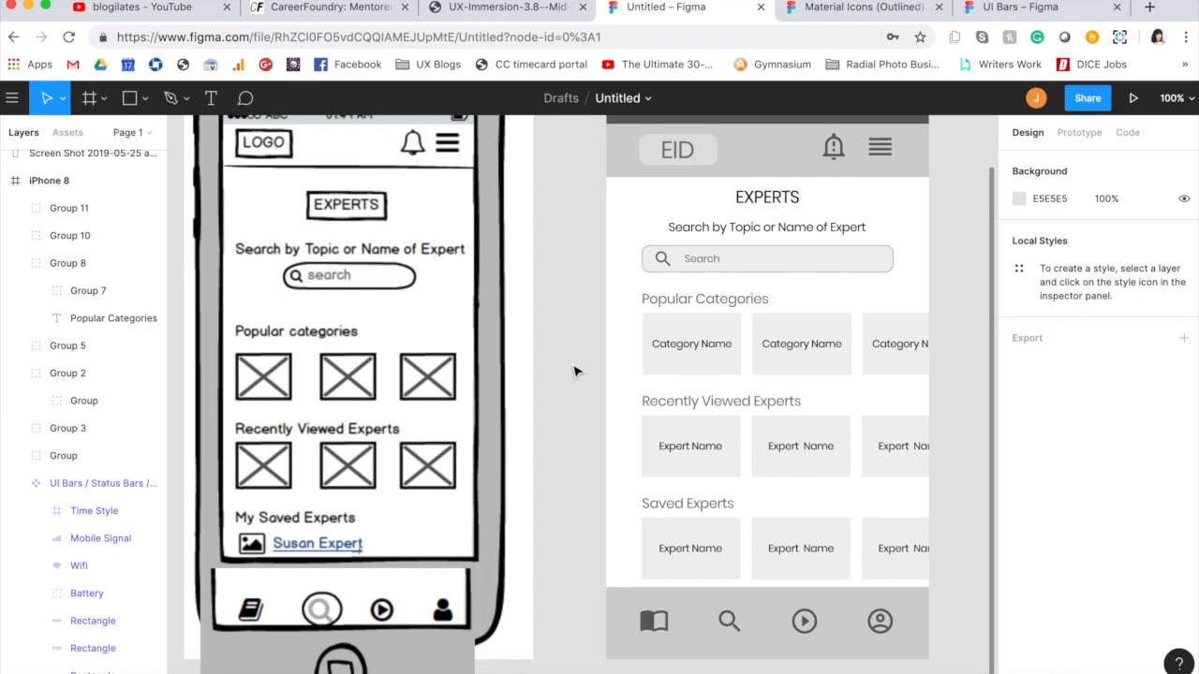
Step: Move the group of navigation icons slightly lower within the grey navigation bar
click(811, 630)
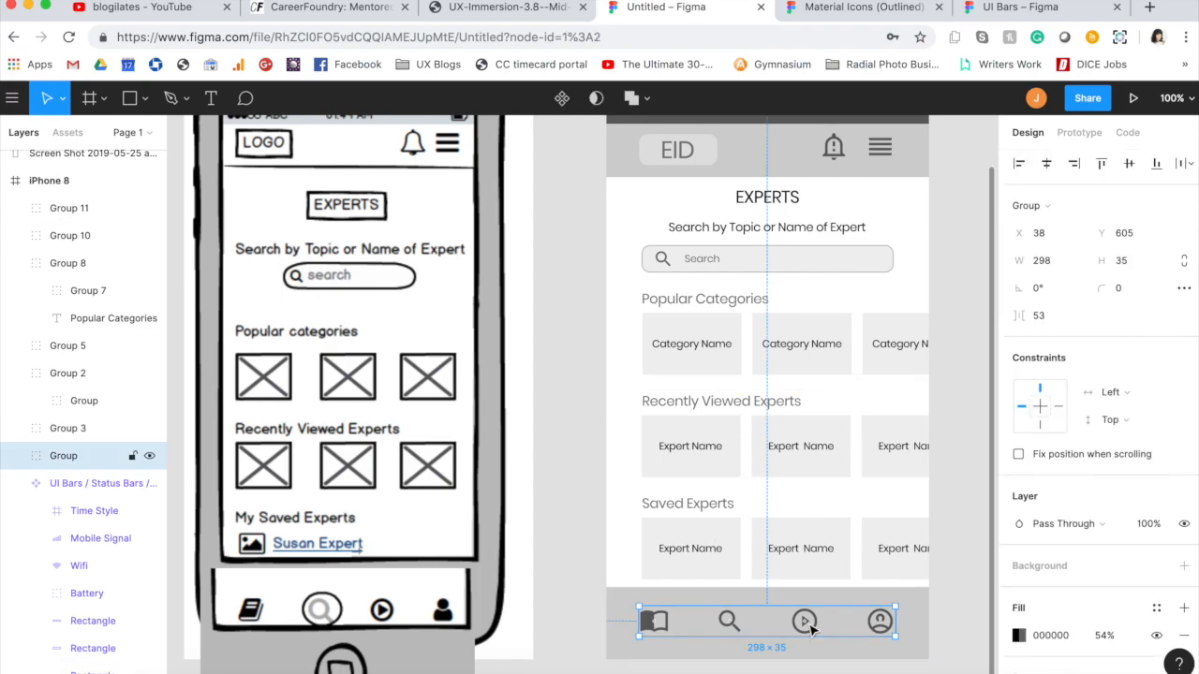
mouse_move(811, 630)
mouse_down()
mouse_move(810, 641)
mouse_move(807, 619)
mouse_up()
click(789, 604)
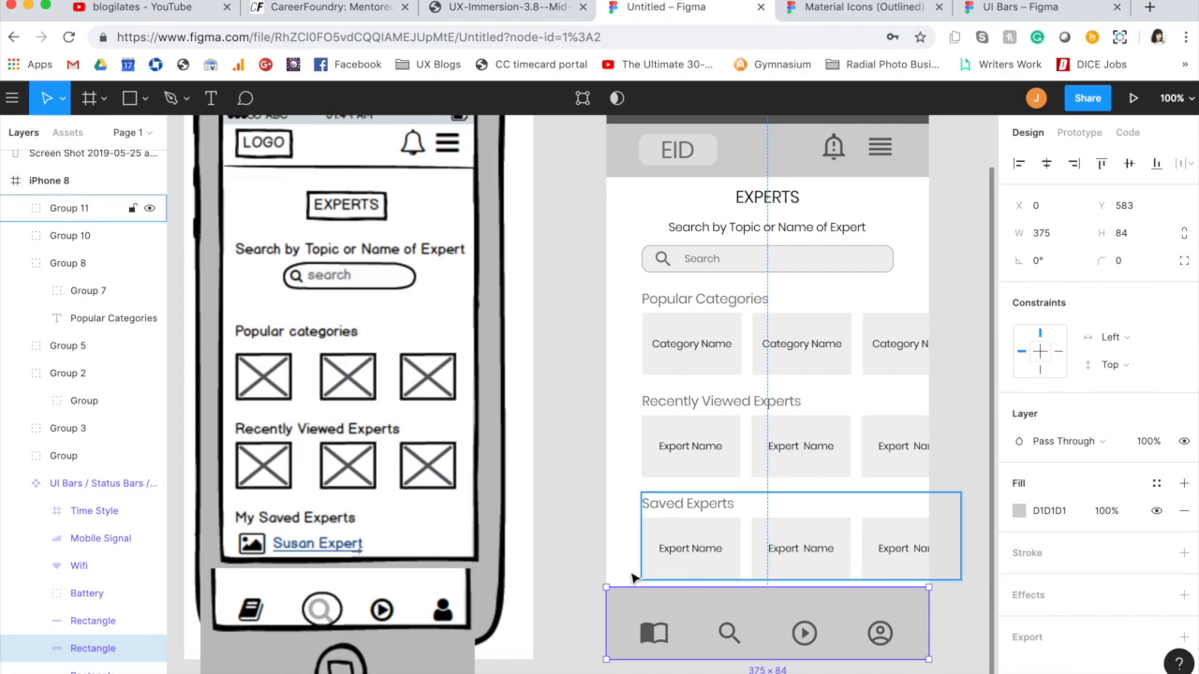
Step: Lower the navigation bar's upper edge to make it 59 high, and align the icon group and bar by their vertical centers
click(731, 578)
click(637, 622)
click(630, 604)
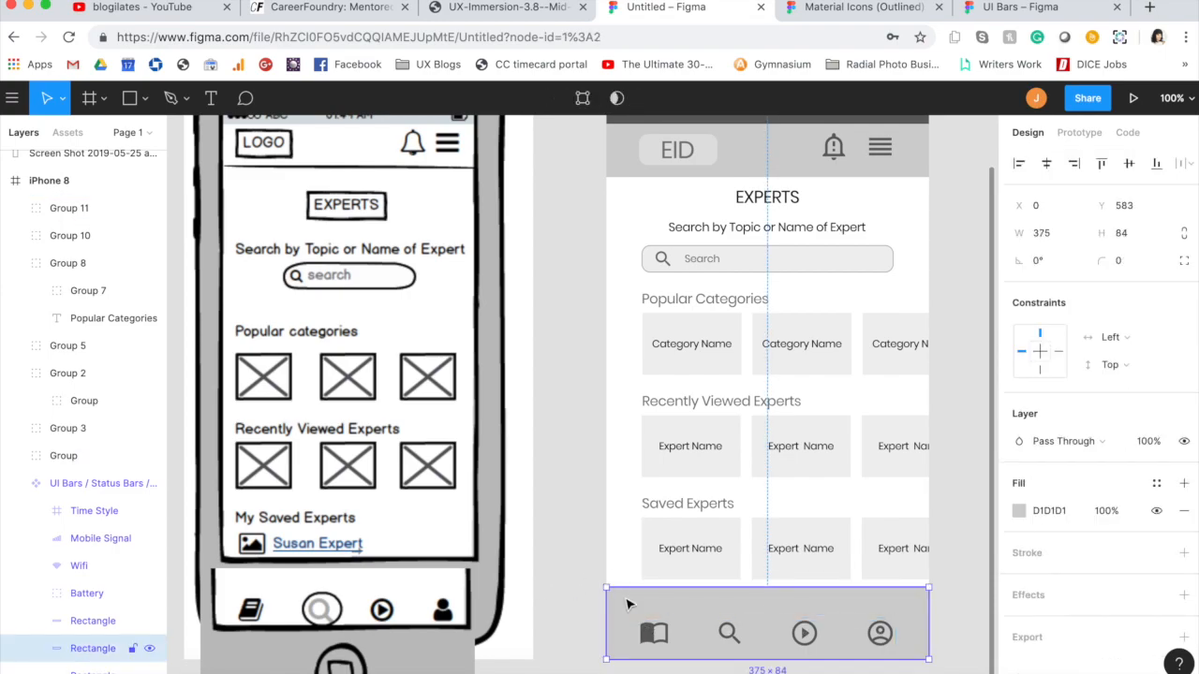
drag(606, 585, 606, 611)
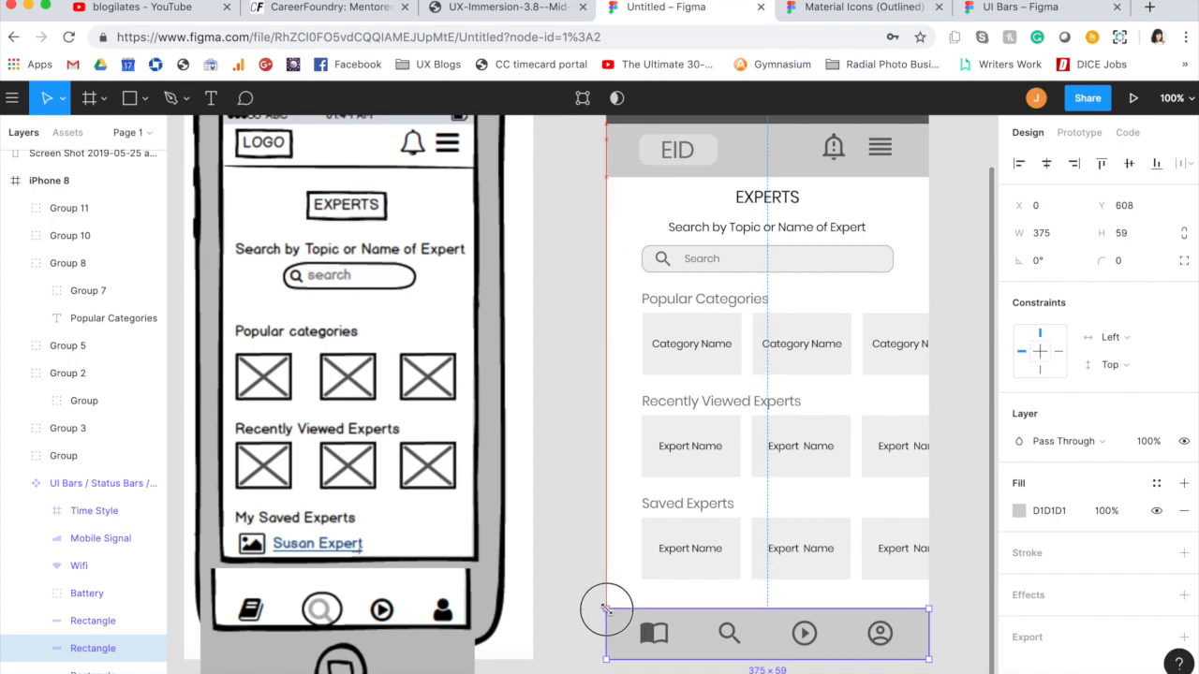
shift+click(650, 637)
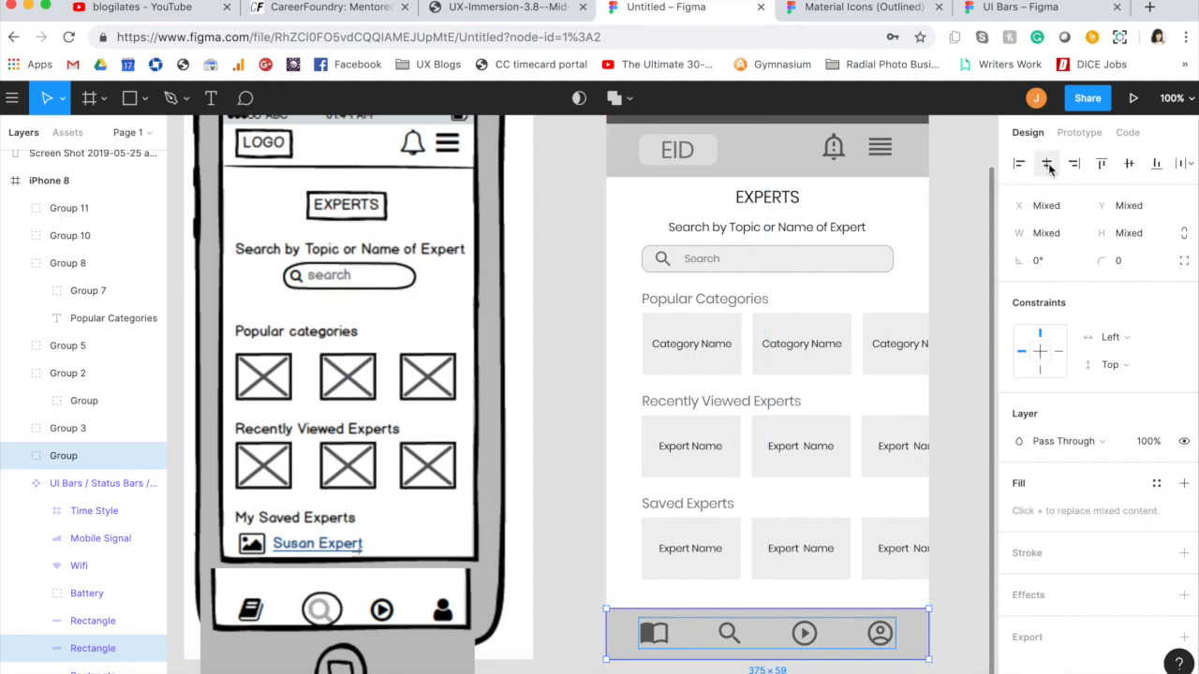
click(1129, 165)
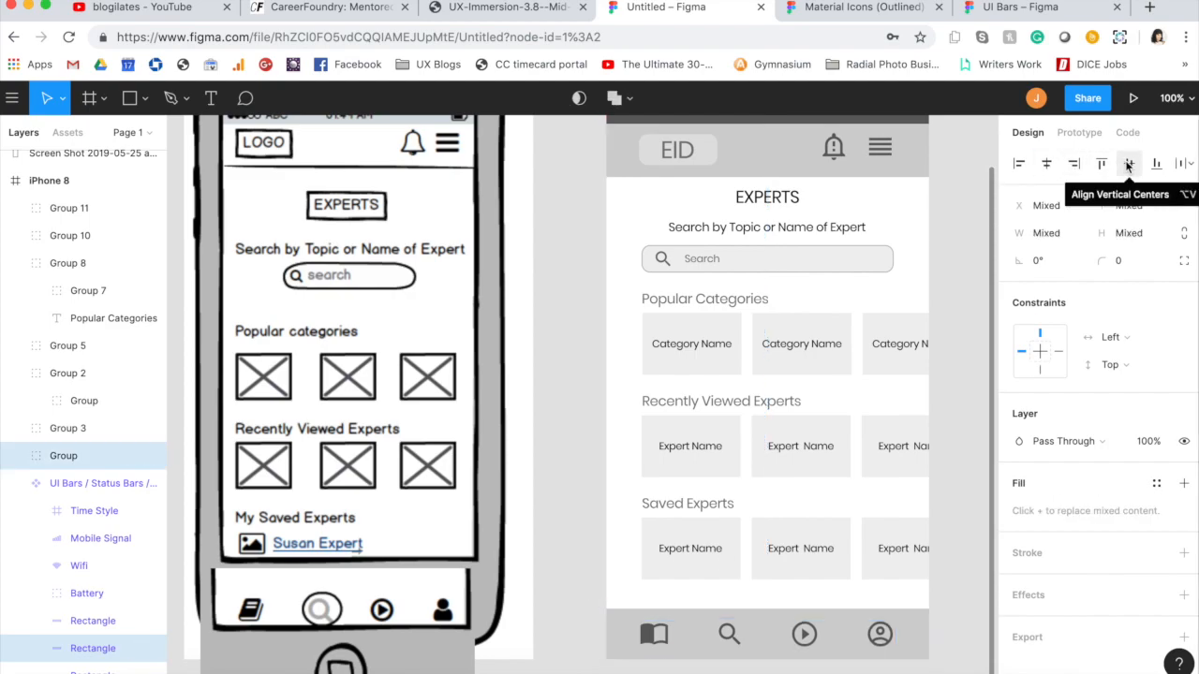